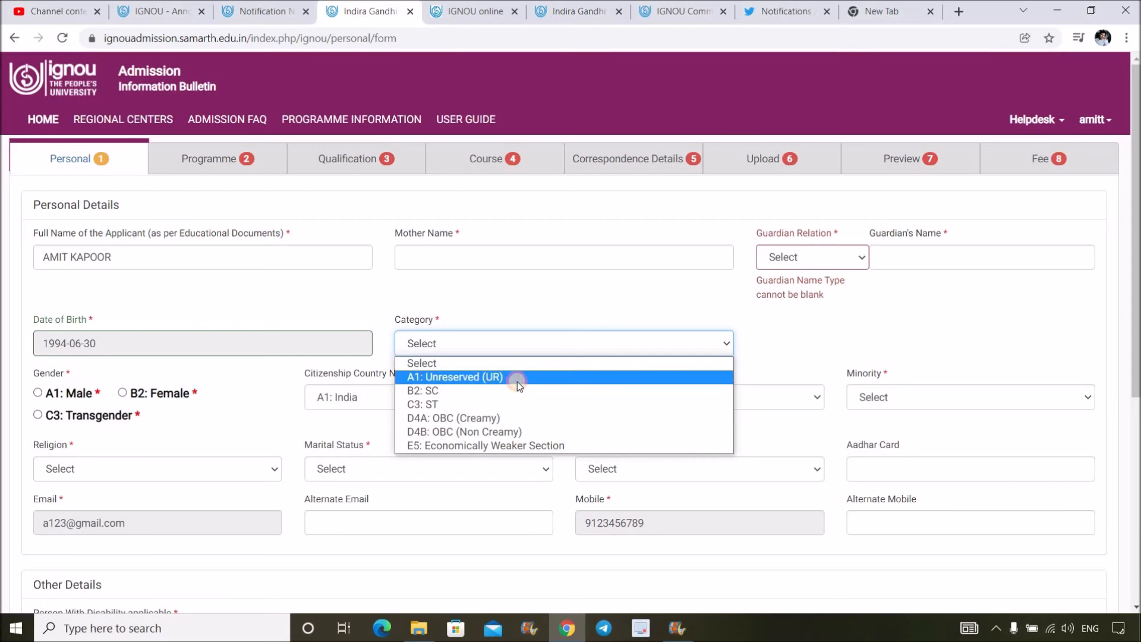
# - Try the UR, SC, ST and OBC (Creamy) categories, settling on B2: SC
pyautogui.click(517, 381)
pyautogui.click(489, 340)
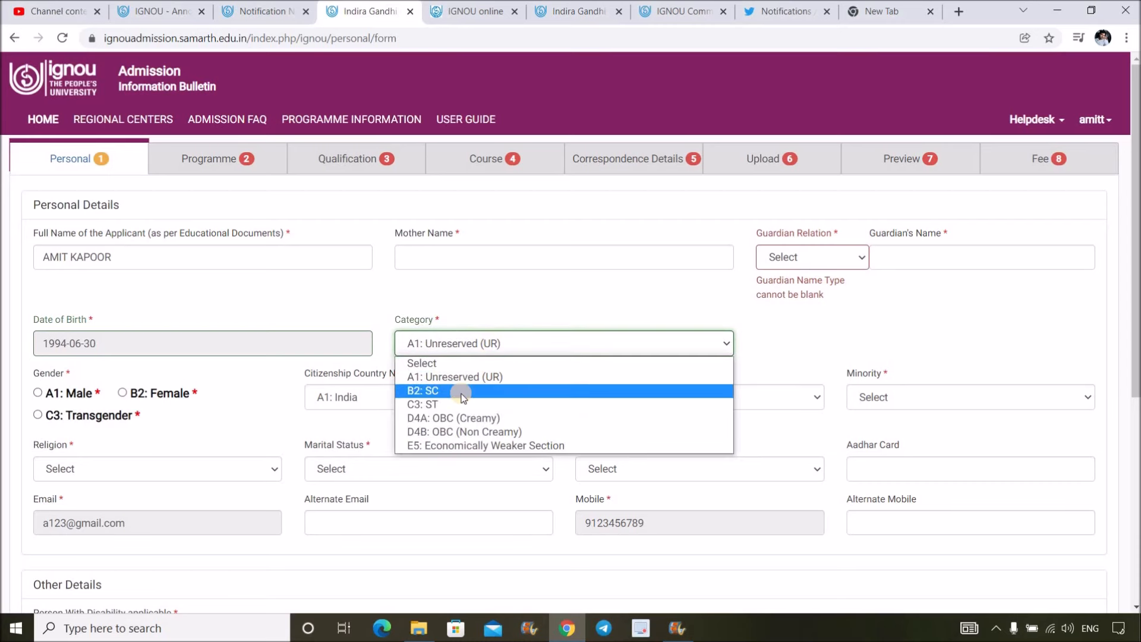
pyautogui.click(464, 392)
pyautogui.click(485, 349)
pyautogui.click(463, 404)
pyautogui.click(495, 343)
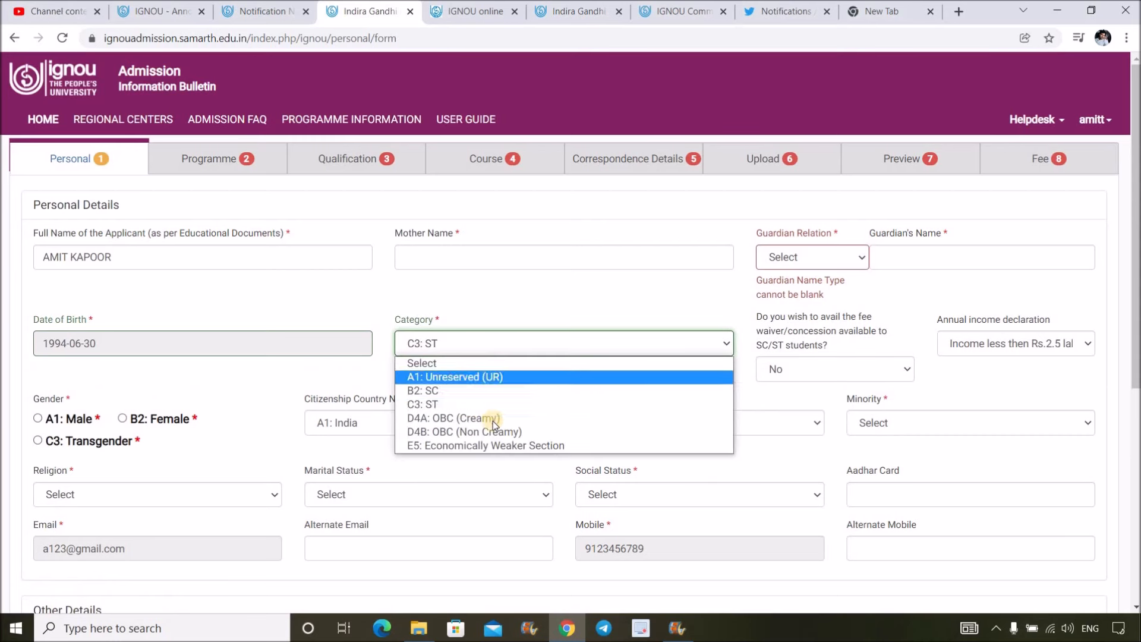
pyautogui.click(529, 416)
pyautogui.click(524, 347)
pyautogui.click(440, 391)
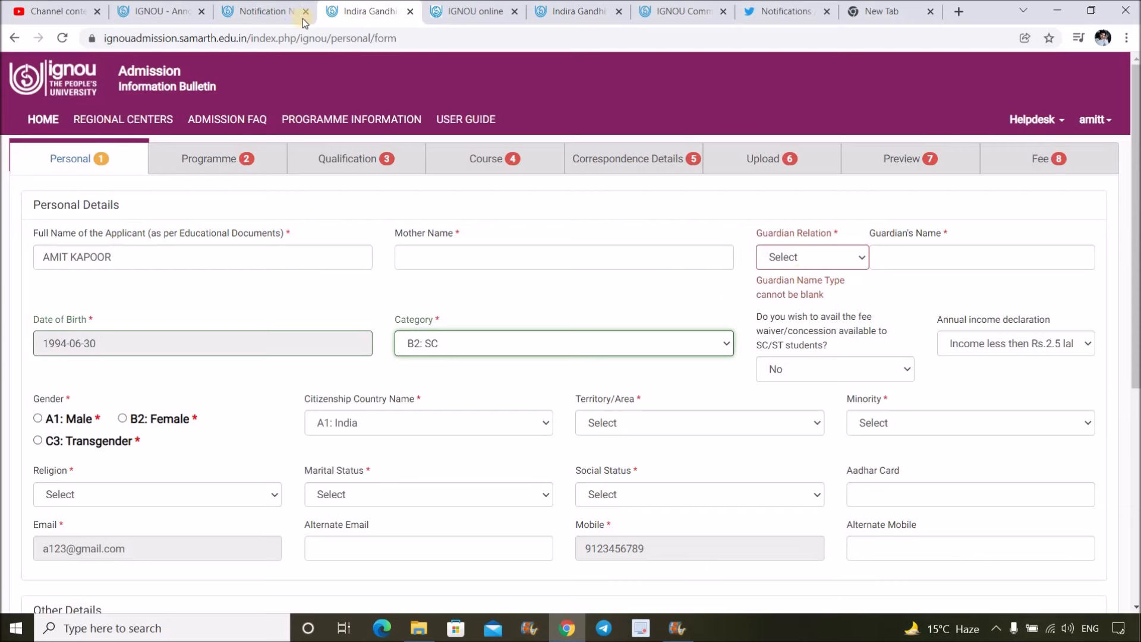
# - Read the SC/ST fee support rules on page 1 of the Notification No. 40 PDF
pyautogui.click(268, 11)
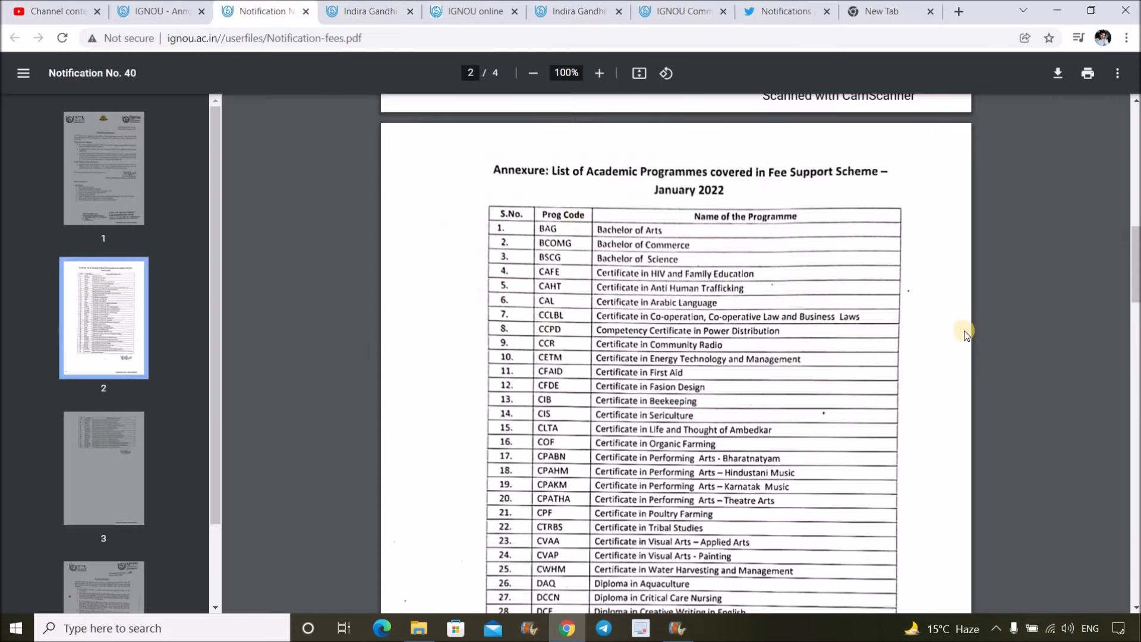
pyautogui.scroll(10, 966, 333)
pyautogui.scroll(1, 968, 334)
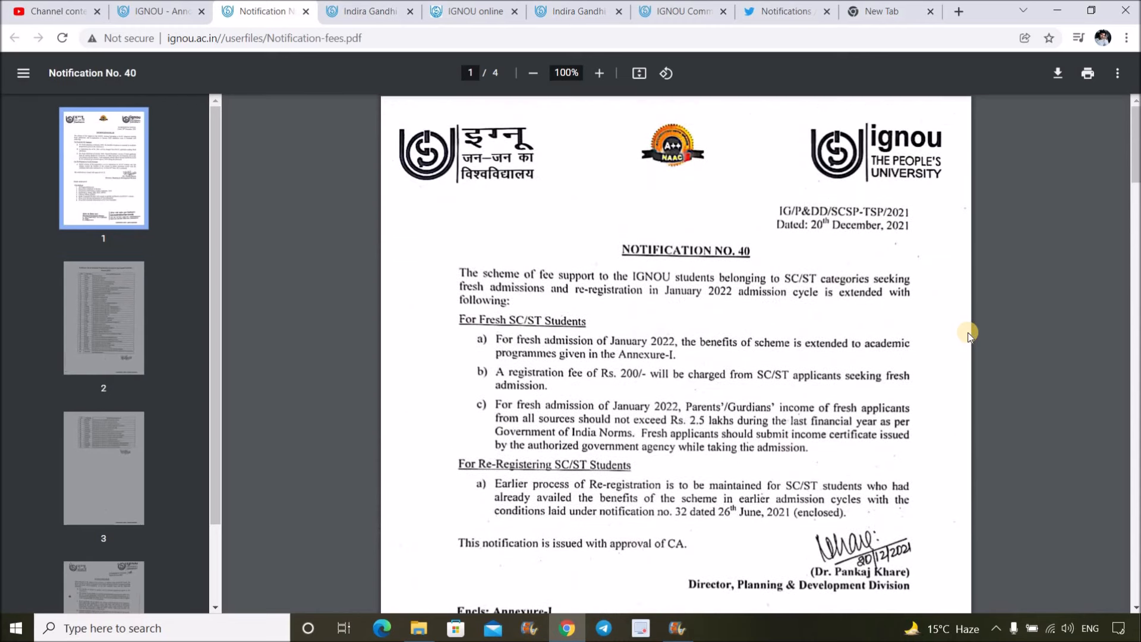
pyautogui.scroll(-11, 967, 336)
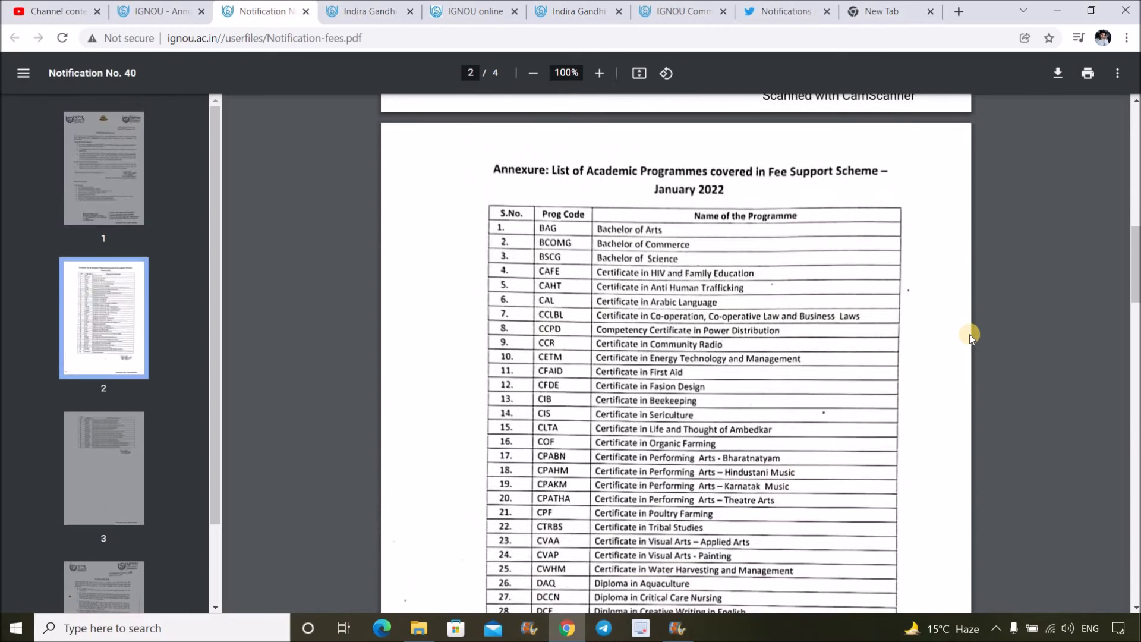
pyautogui.scroll(-13, 968, 334)
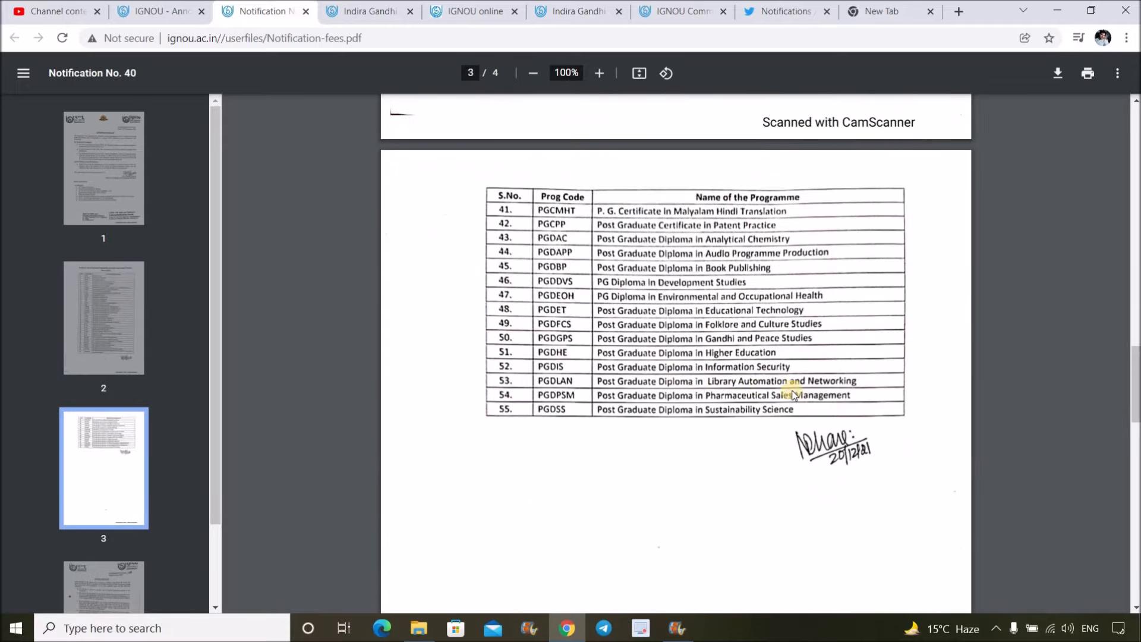
pyautogui.scroll(7, 687, 259)
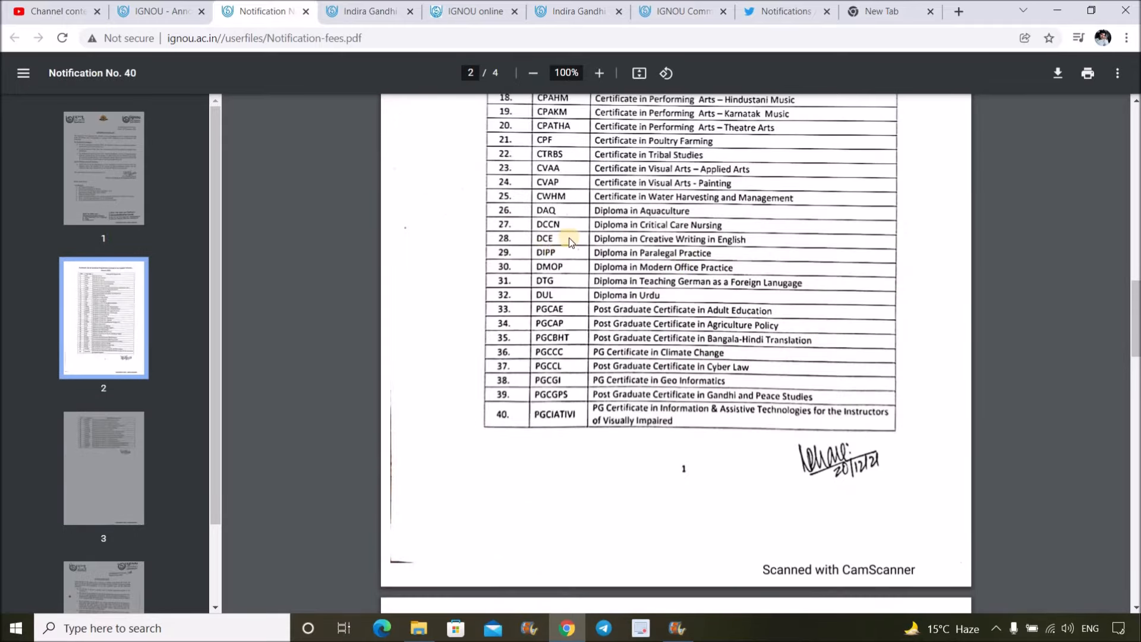
pyautogui.scroll(2, 703, 230)
pyautogui.scroll(3, 636, 258)
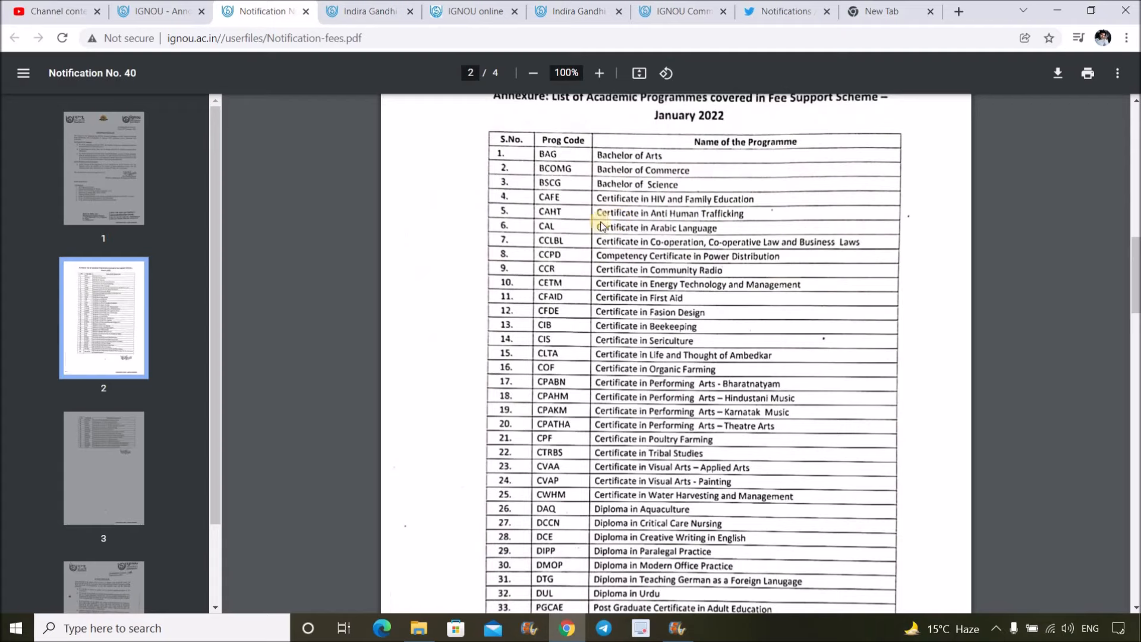
pyautogui.scroll(1, 649, 273)
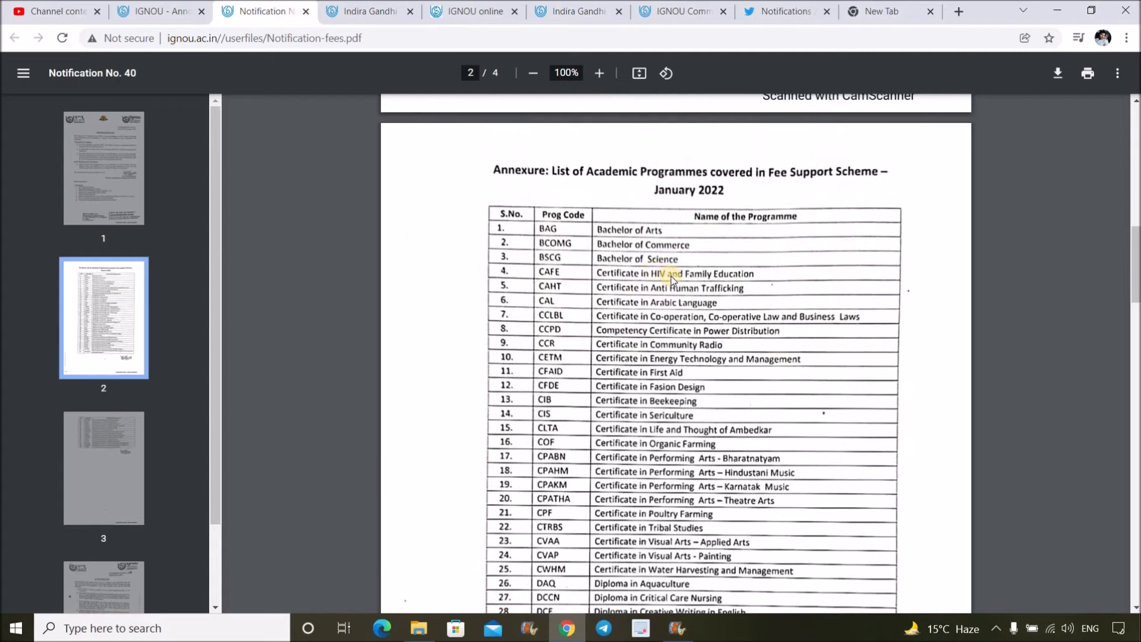
pyautogui.scroll(11, 675, 273)
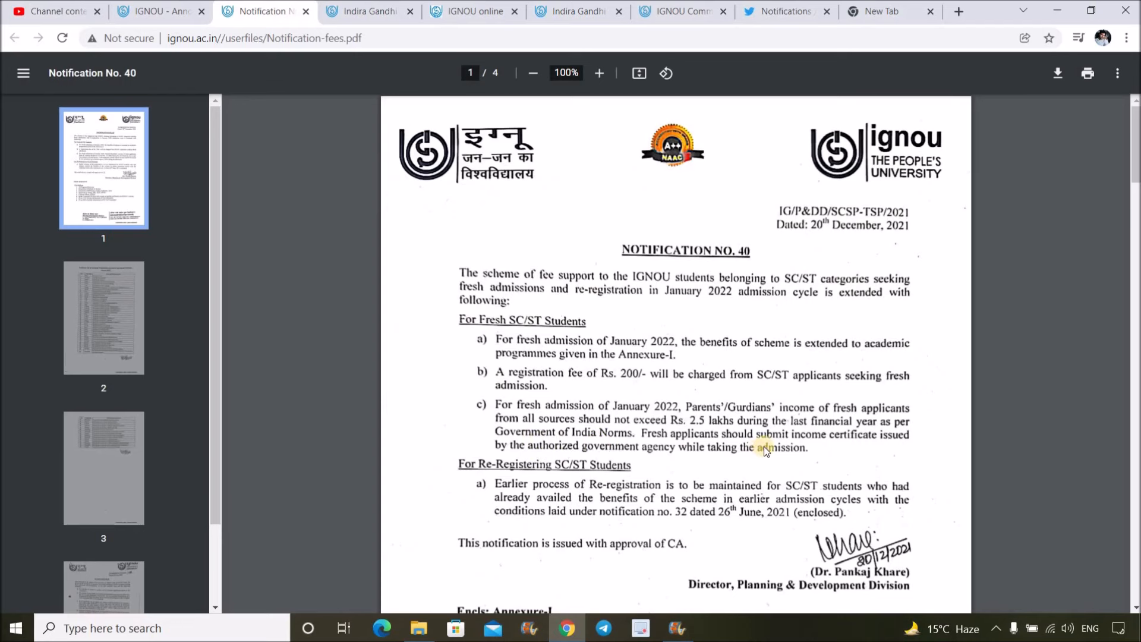
# - Scroll through the notification's annexure of eligible programmes on pages 2–3
pyautogui.scroll(-8, 772, 380)
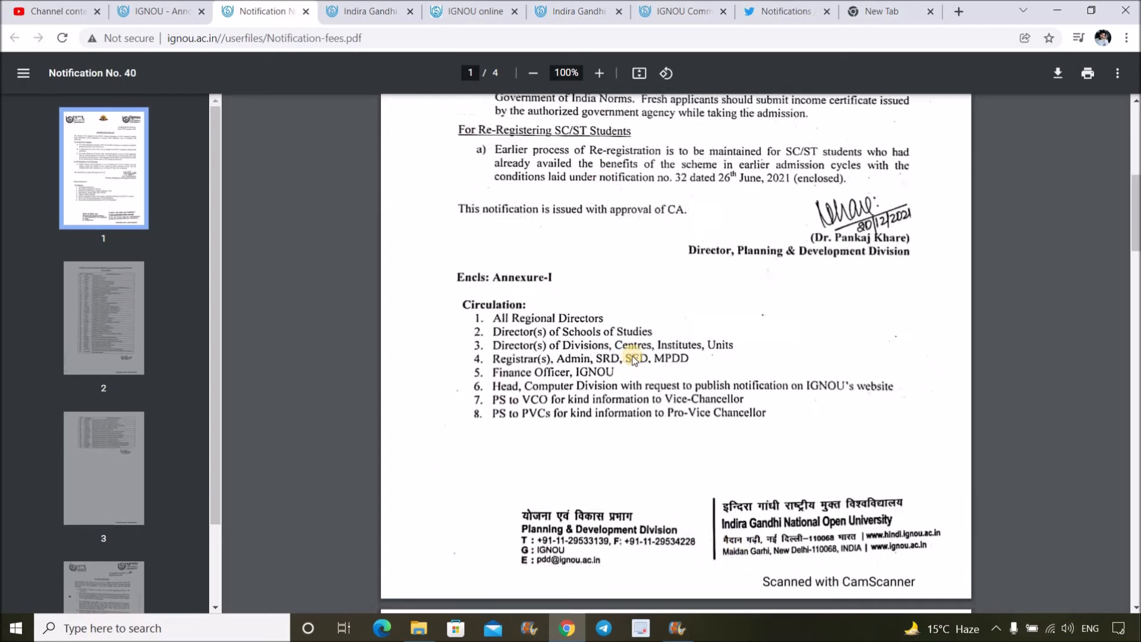
pyautogui.scroll(-9, 754, 366)
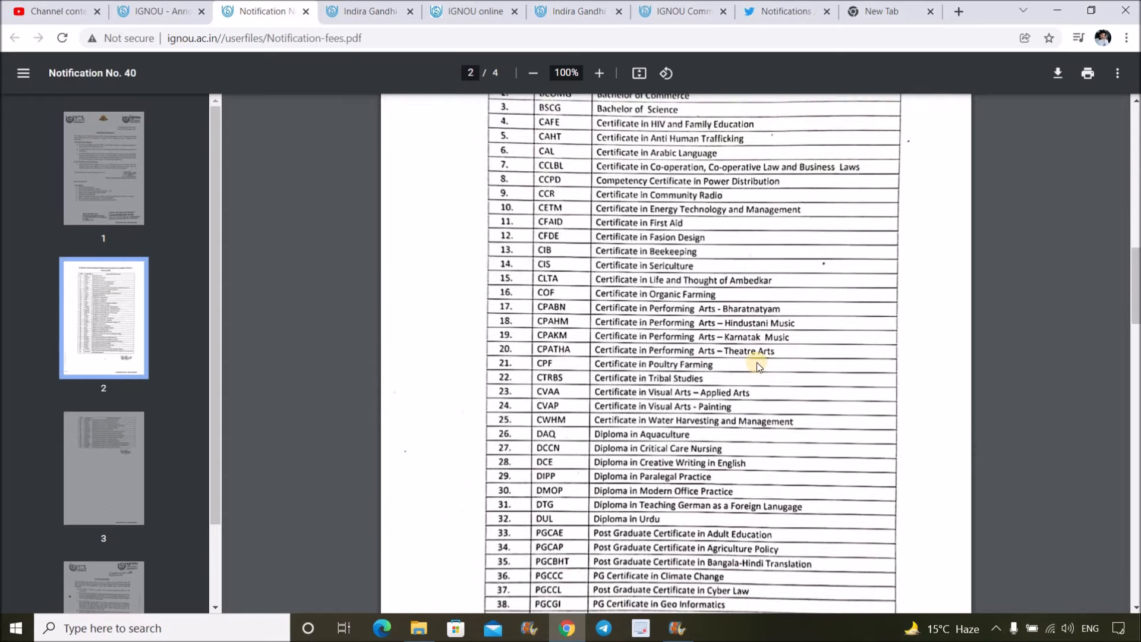
pyautogui.scroll(5, 758, 362)
pyautogui.scroll(-15, 758, 364)
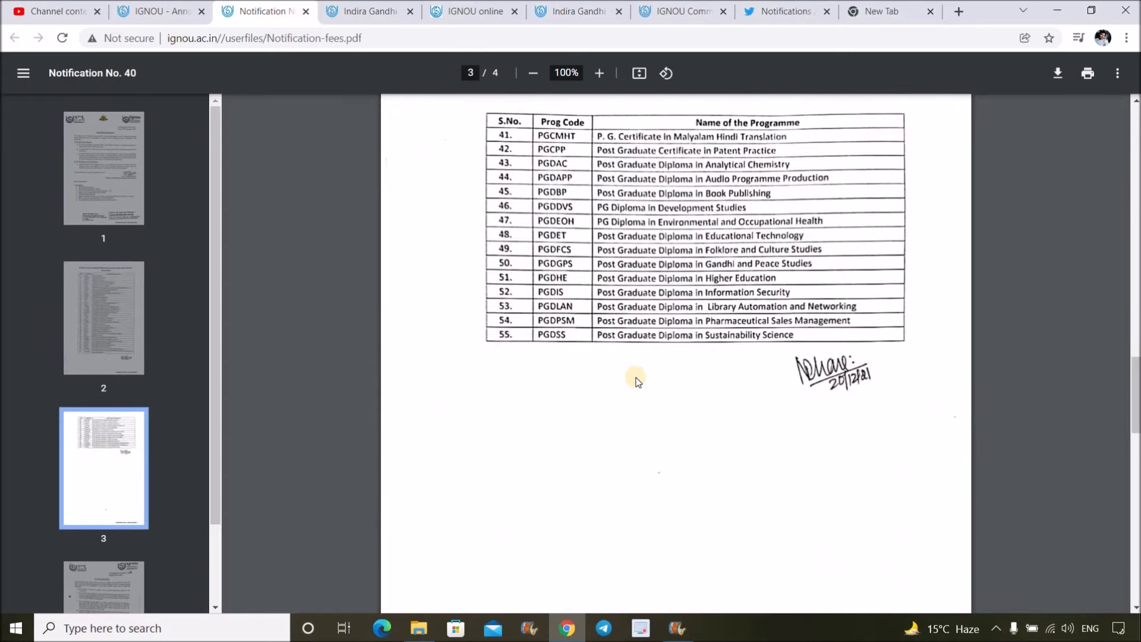
pyautogui.scroll(15, 638, 380)
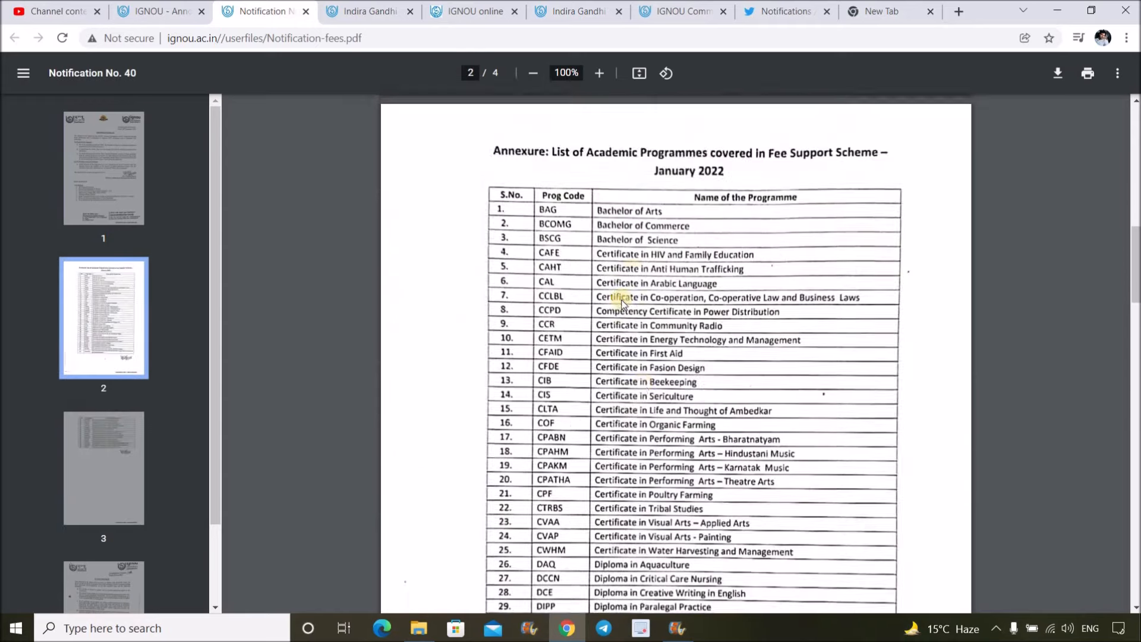
pyautogui.scroll(3, 670, 293)
pyautogui.scroll(6, 672, 291)
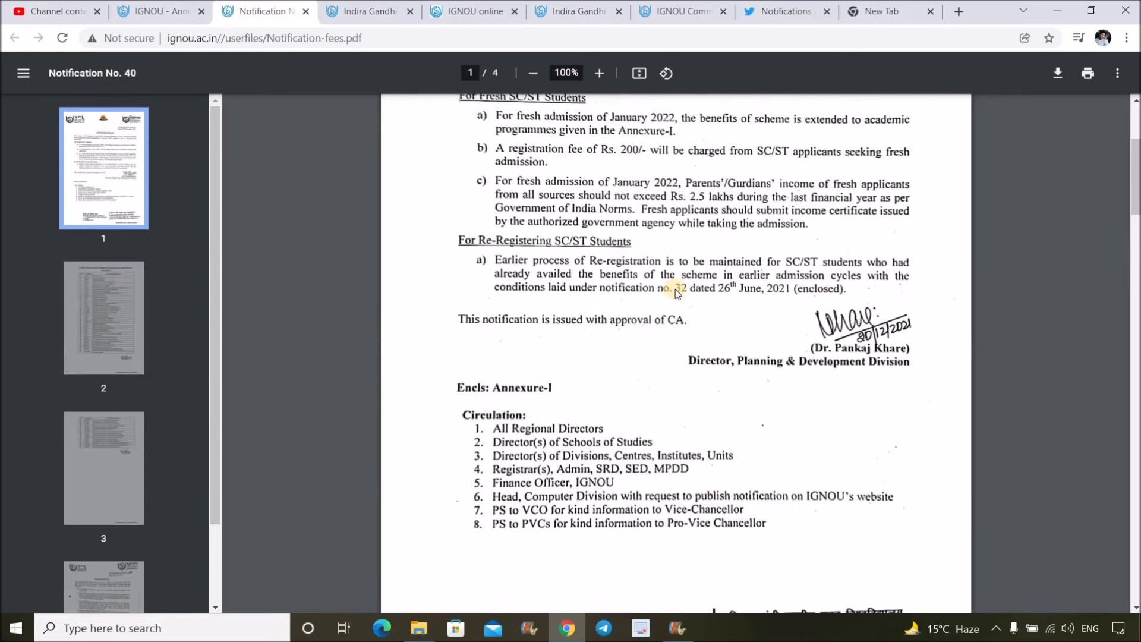
pyautogui.scroll(-10, 680, 299)
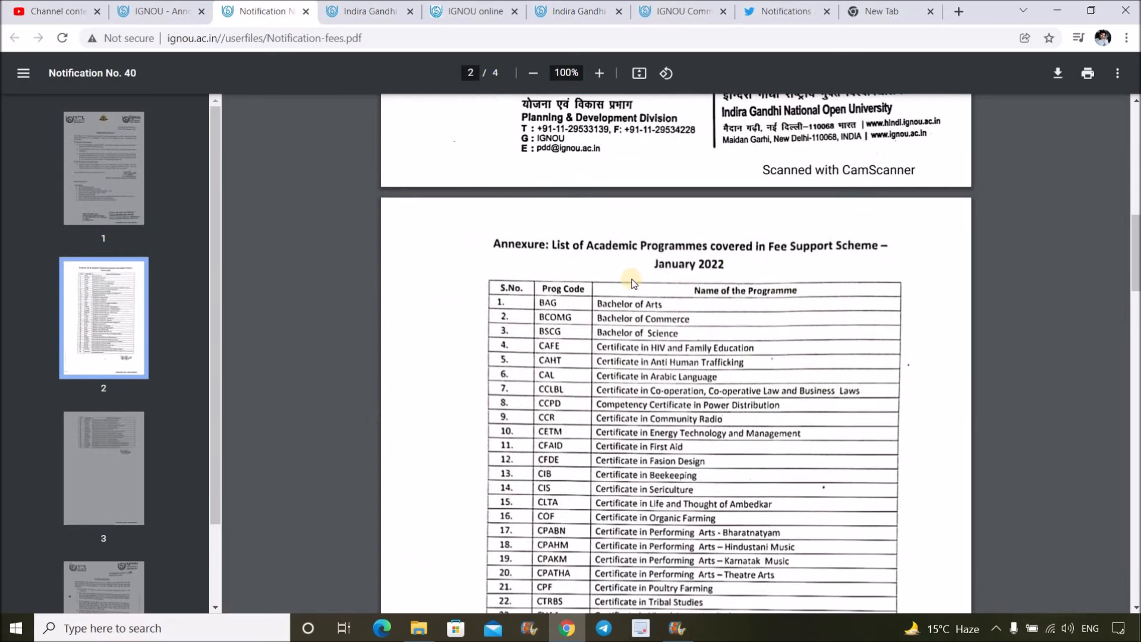
pyautogui.scroll(-2, 639, 268)
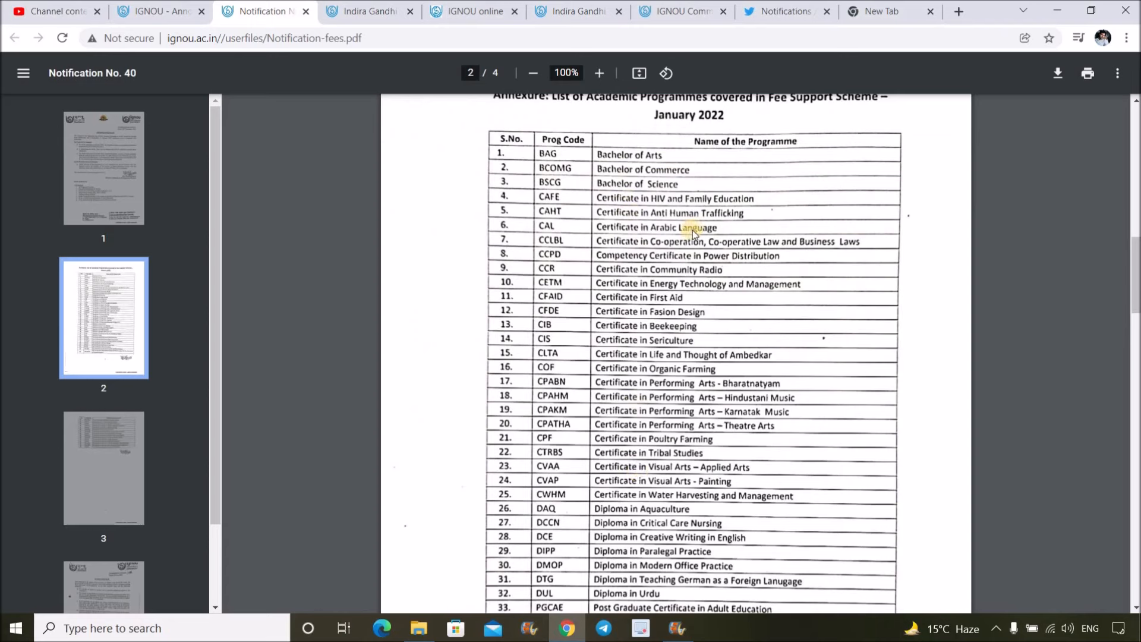
pyautogui.scroll(-10, 705, 250)
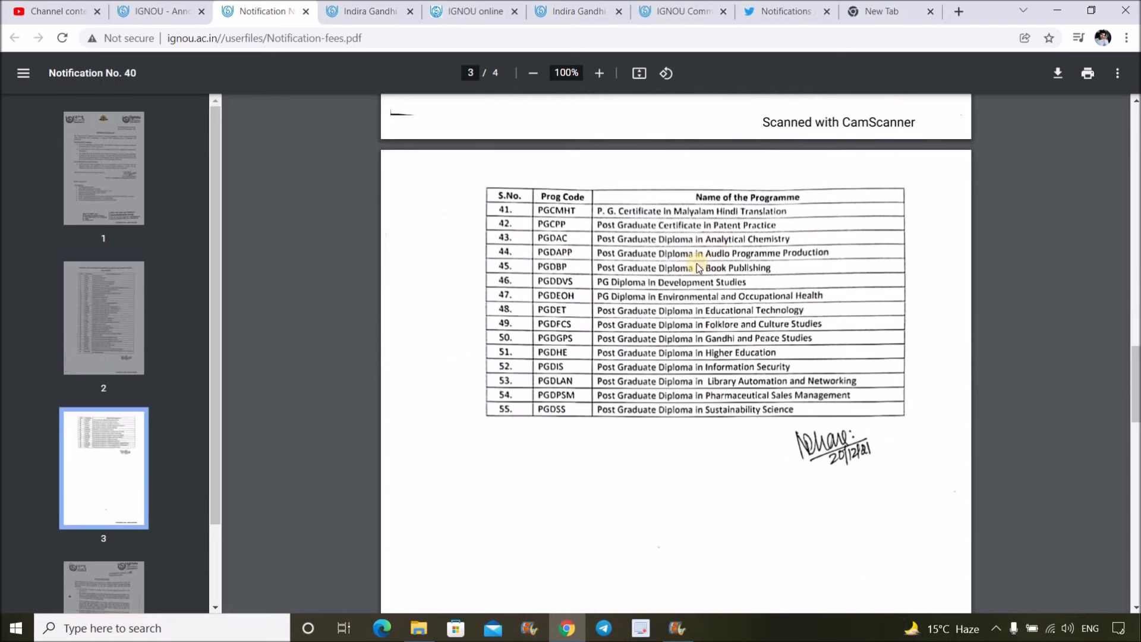
pyautogui.scroll(10, 718, 255)
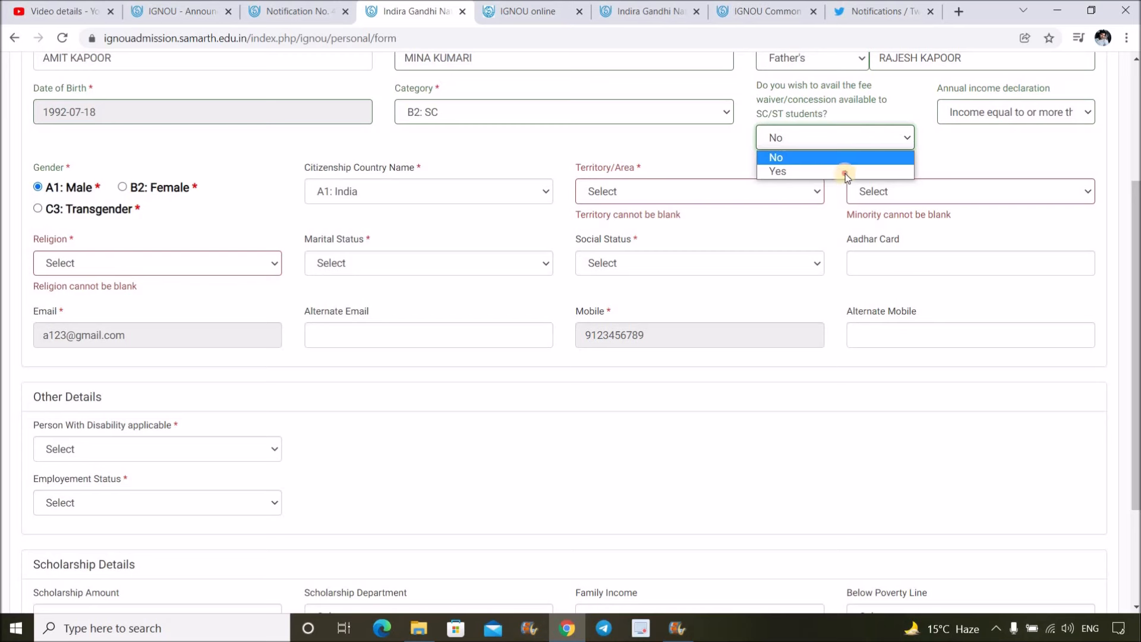
# - Try Yes for the fee waiver question, then set it back to No
pyautogui.click(839, 171)
pyautogui.click(823, 139)
pyautogui.click(815, 158)
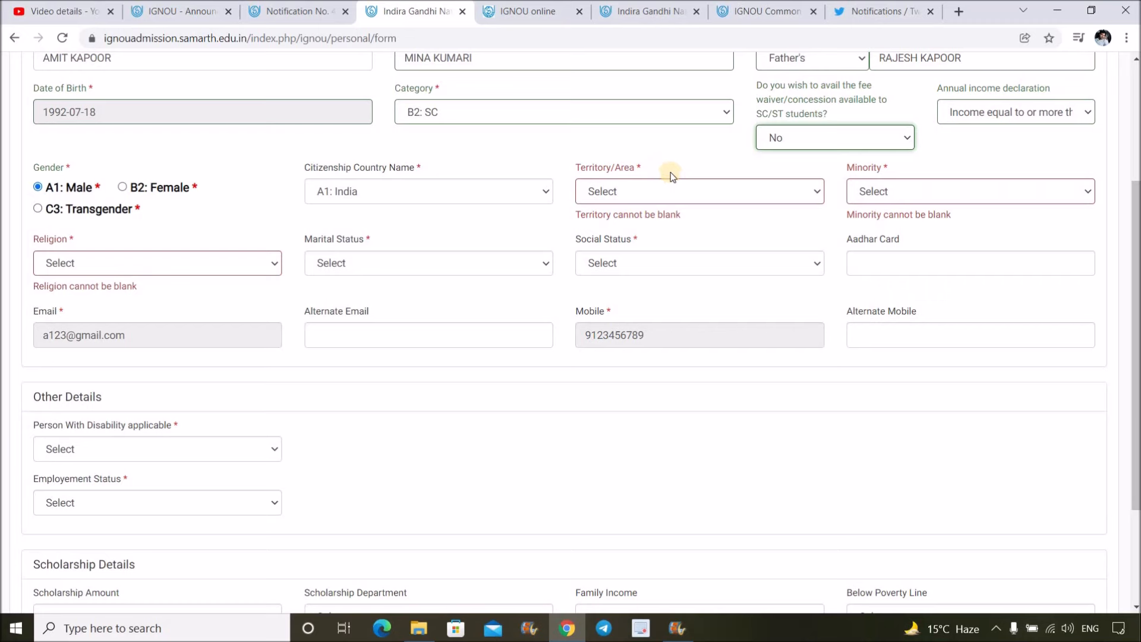
# - Leave the category at B2: SC and recheck the fee notification PDF
pyautogui.click(582, 122)
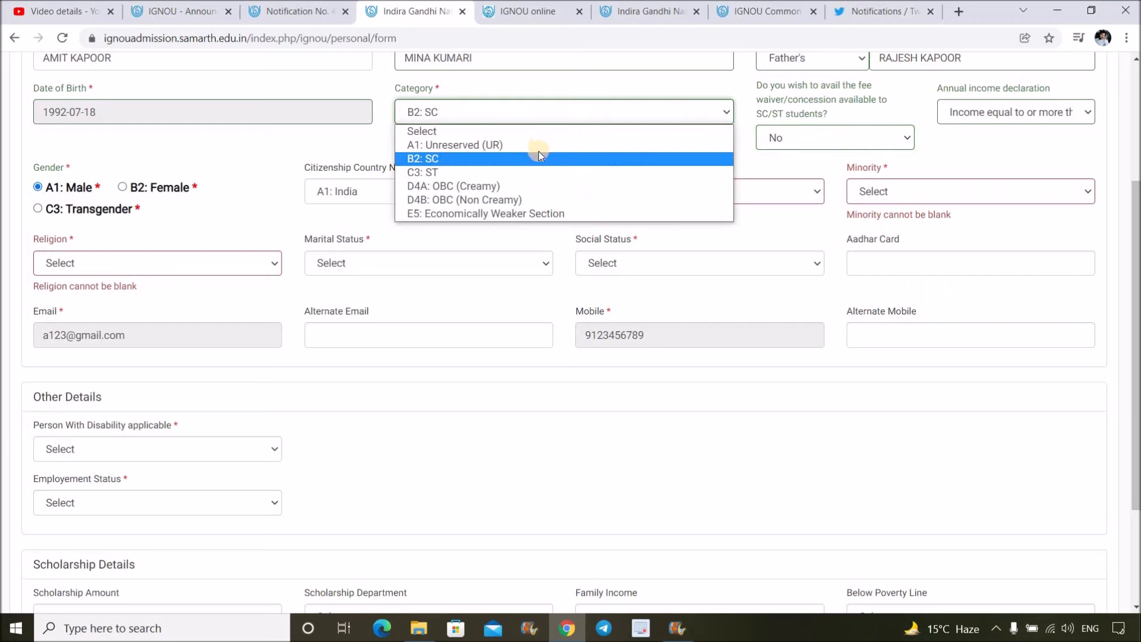
pyautogui.click(319, 11)
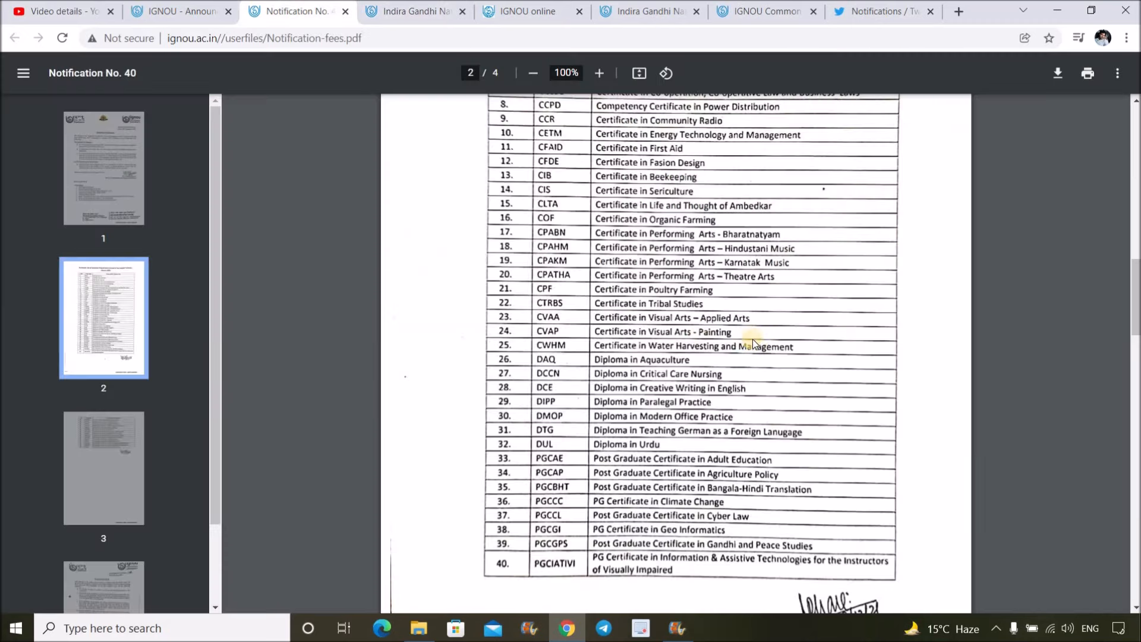
pyautogui.scroll(9, 623, 111)
pyautogui.scroll(-5, 623, 111)
pyautogui.scroll(-6, 623, 111)
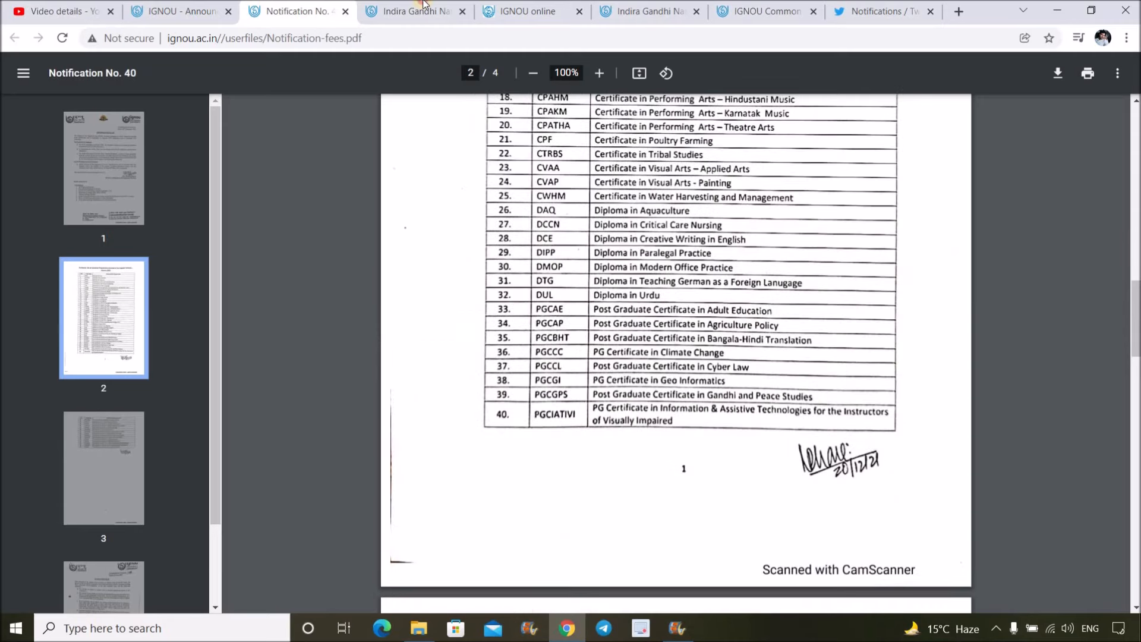
pyautogui.click(416, 11)
# - Keep B2: SC, review the fee waiver choices and consult the notification again
pyautogui.click(513, 109)
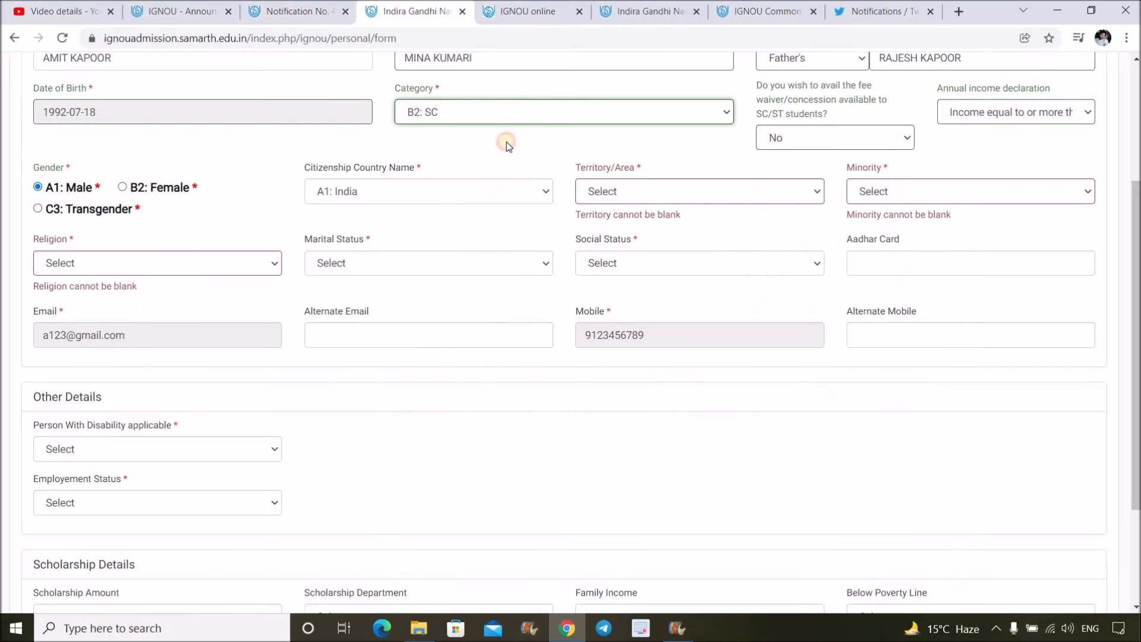
pyautogui.click(768, 134)
pyautogui.click(765, 136)
pyautogui.click(318, 9)
pyautogui.scroll(1, 796, 318)
pyautogui.scroll(5, 797, 317)
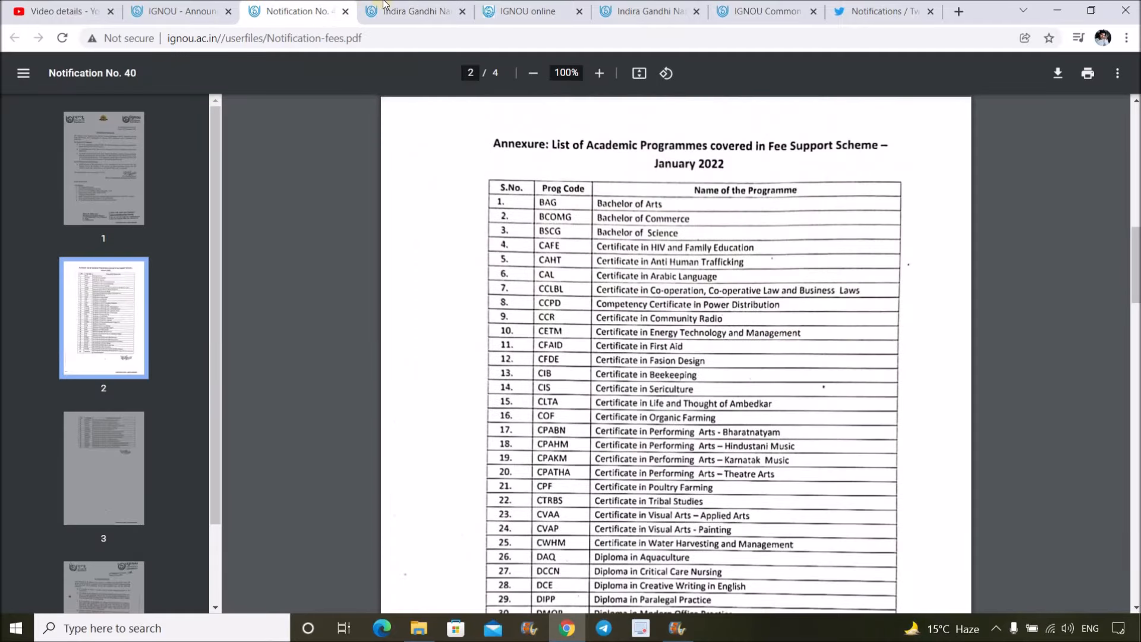
pyautogui.click(416, 10)
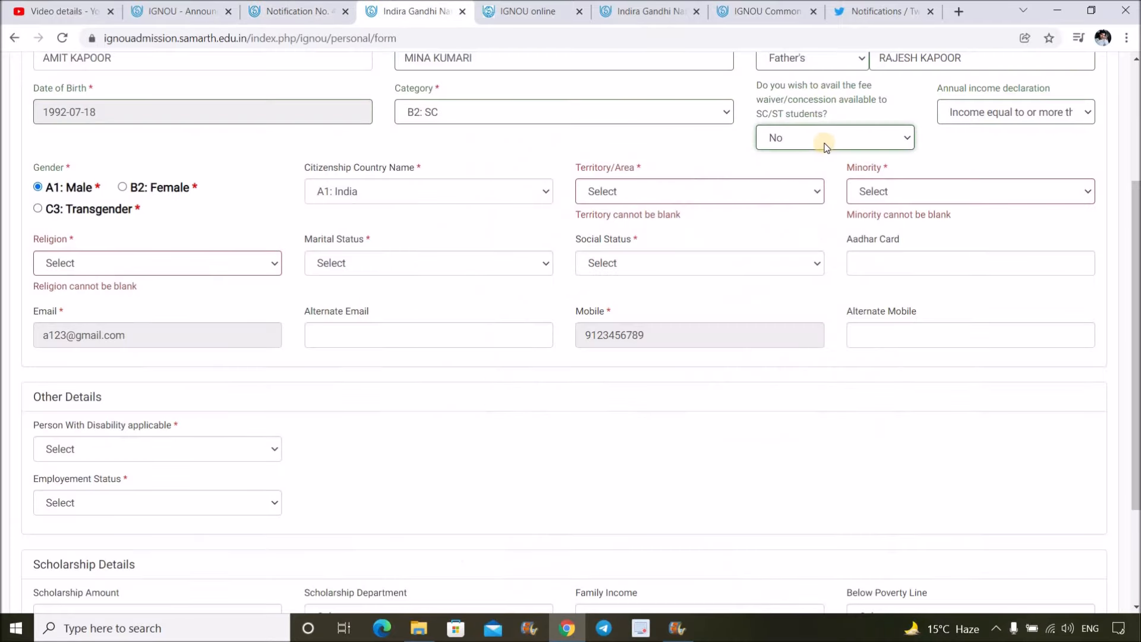
# - Declare income below Rs.2.5 lakh, then change the category to A1: Unreserved (UR)
pyautogui.click(1031, 116)
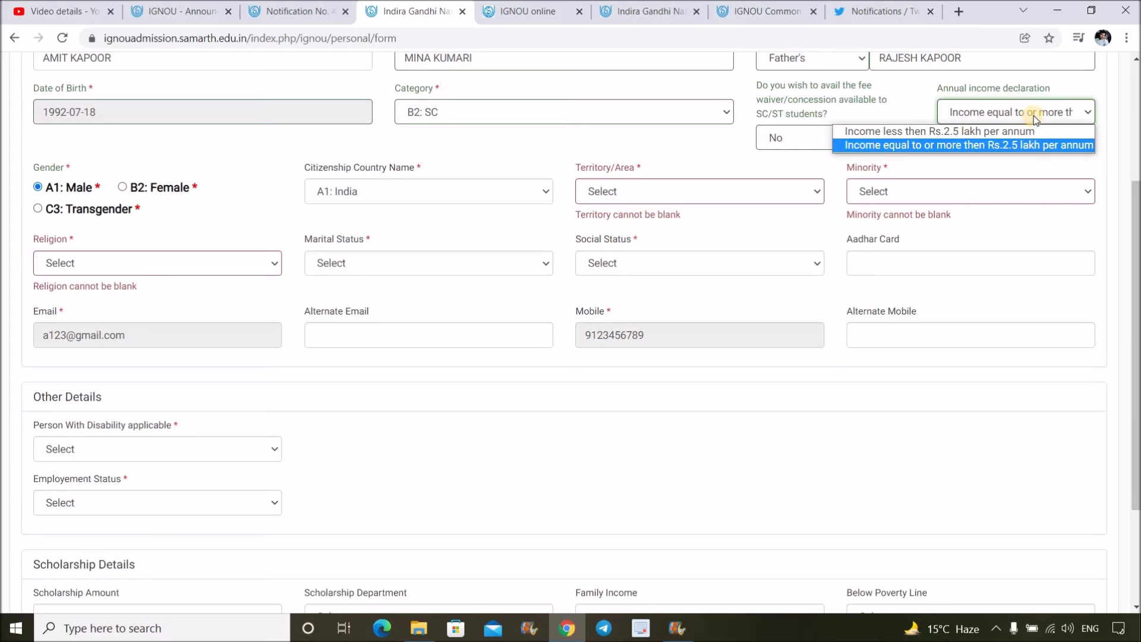
pyautogui.click(1033, 131)
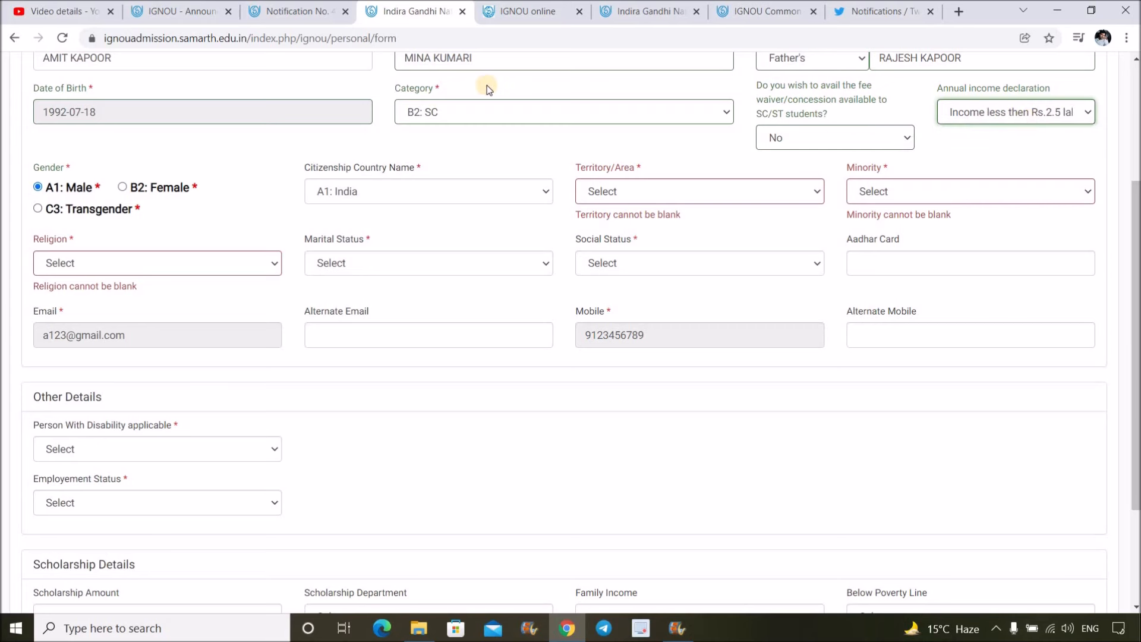
pyautogui.click(482, 119)
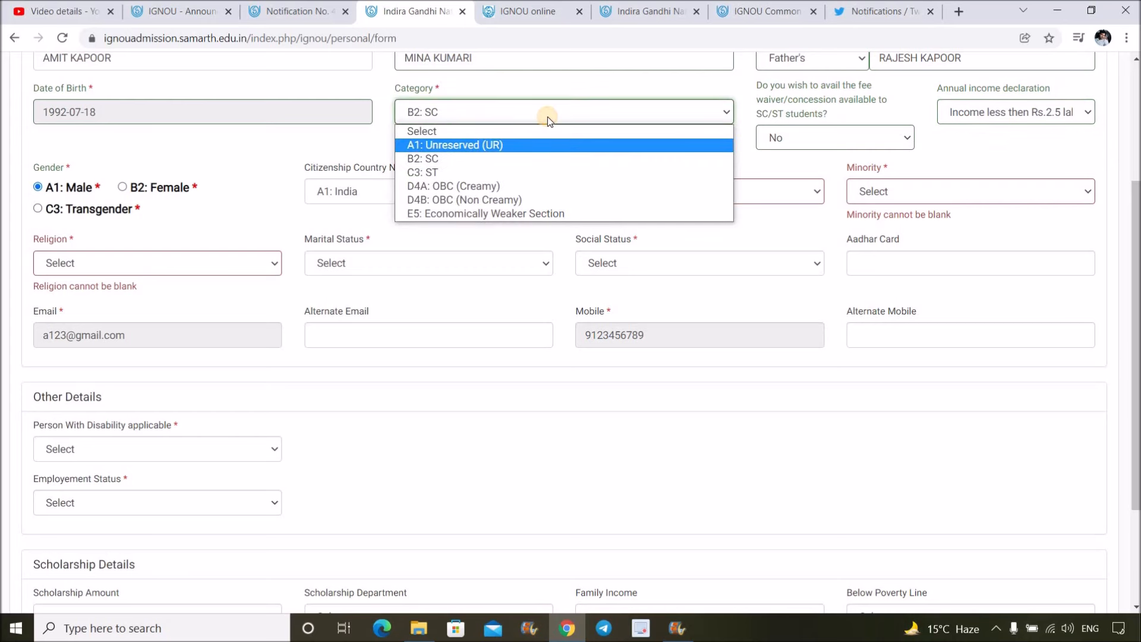
pyautogui.click(472, 143)
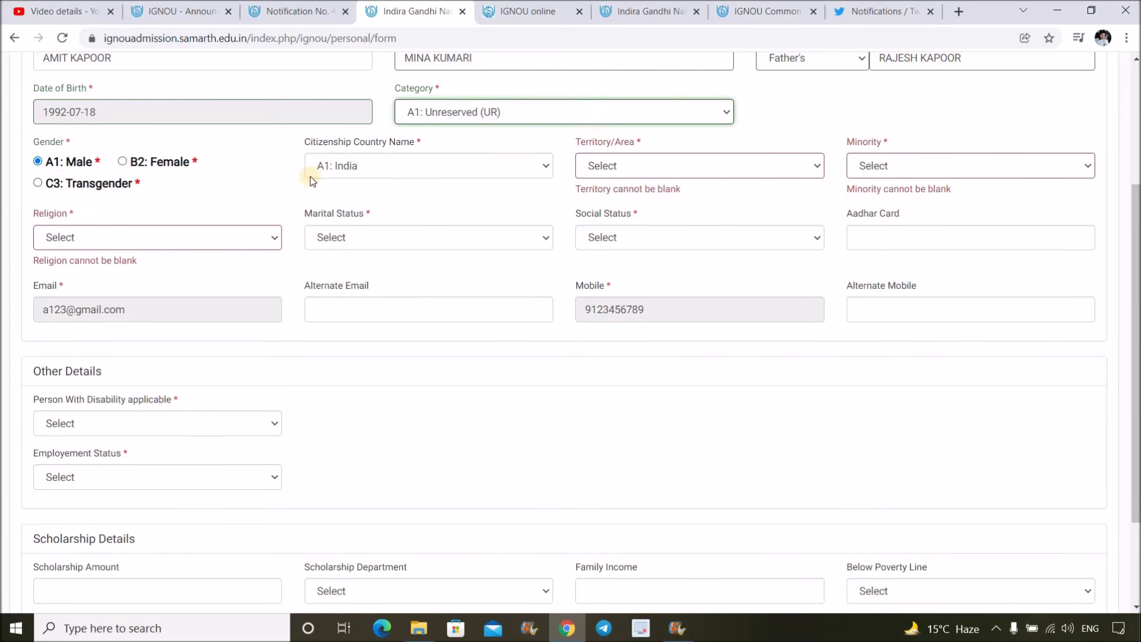
# - Set gender A1: Male, territory A1: Urban and minority B2: No
pyautogui.click(39, 163)
pyautogui.click(629, 171)
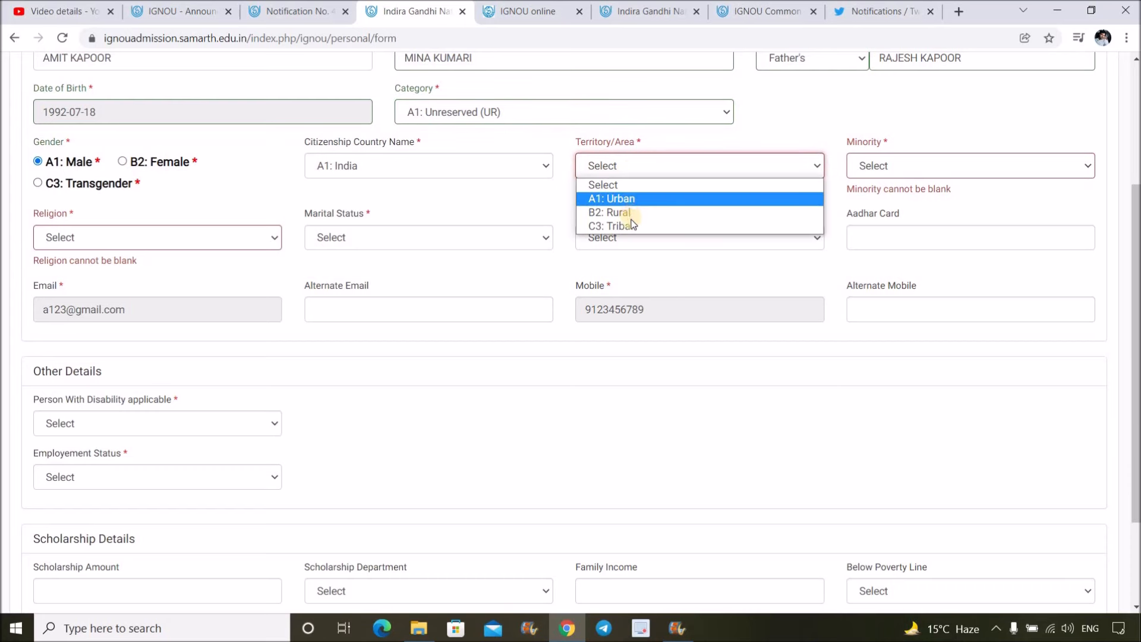
pyautogui.click(629, 198)
pyautogui.click(876, 165)
pyautogui.click(876, 165)
pyautogui.click(944, 165)
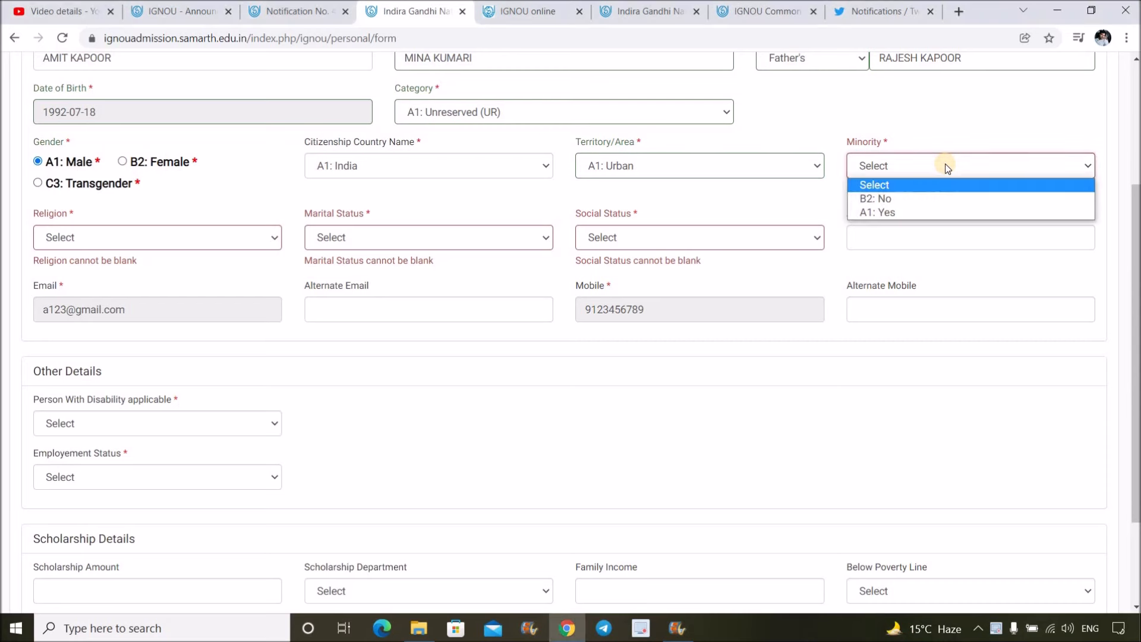
pyautogui.click(875, 198)
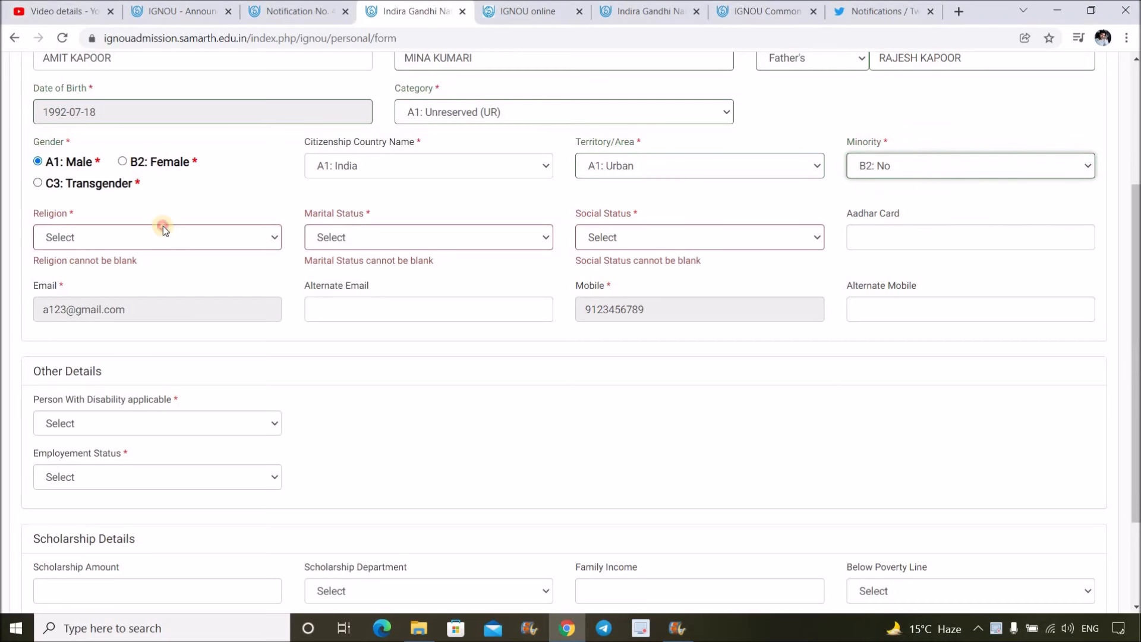
# - Set religion A1: Hindu, marital status A1: Single and social status C3: Not Applicable
pyautogui.click(151, 238)
pyautogui.click(140, 271)
pyautogui.click(379, 233)
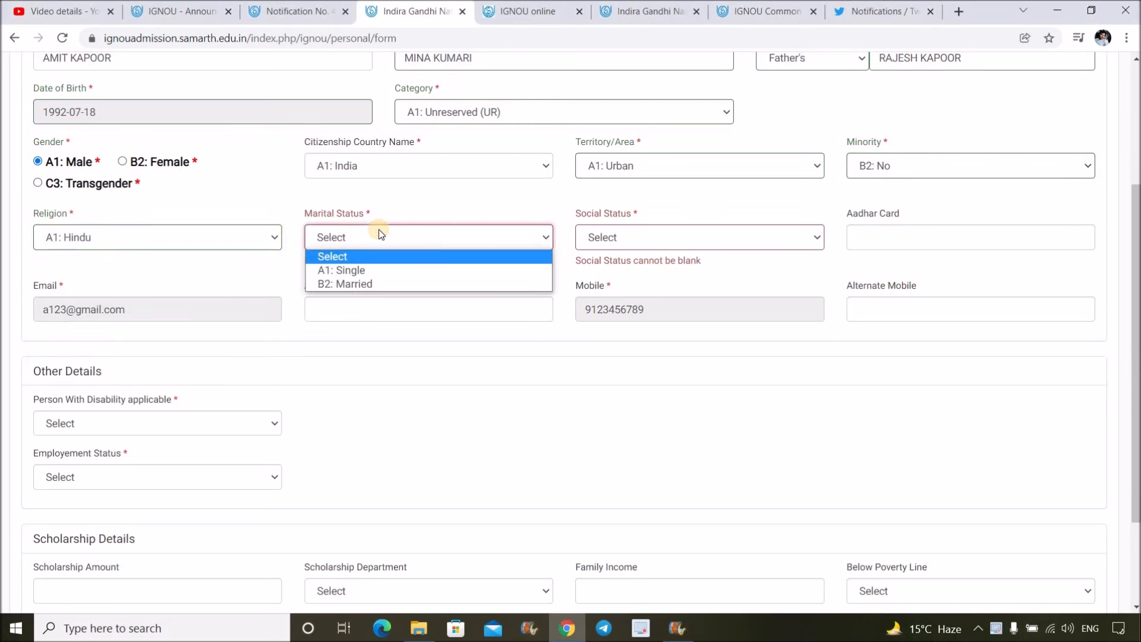
pyautogui.click(380, 271)
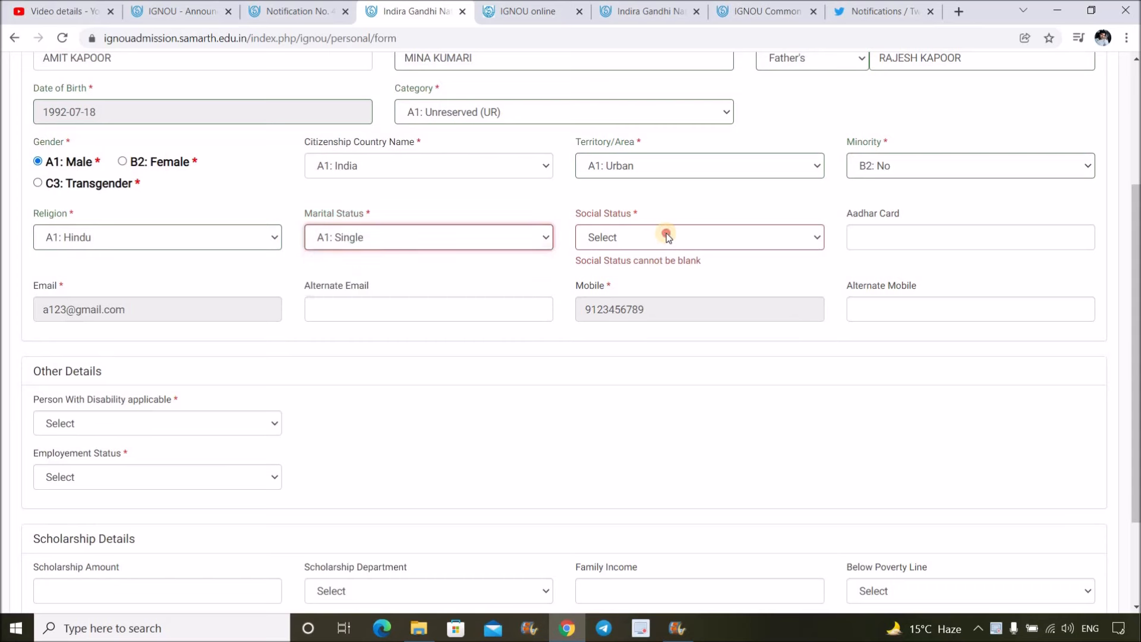
pyautogui.click(665, 237)
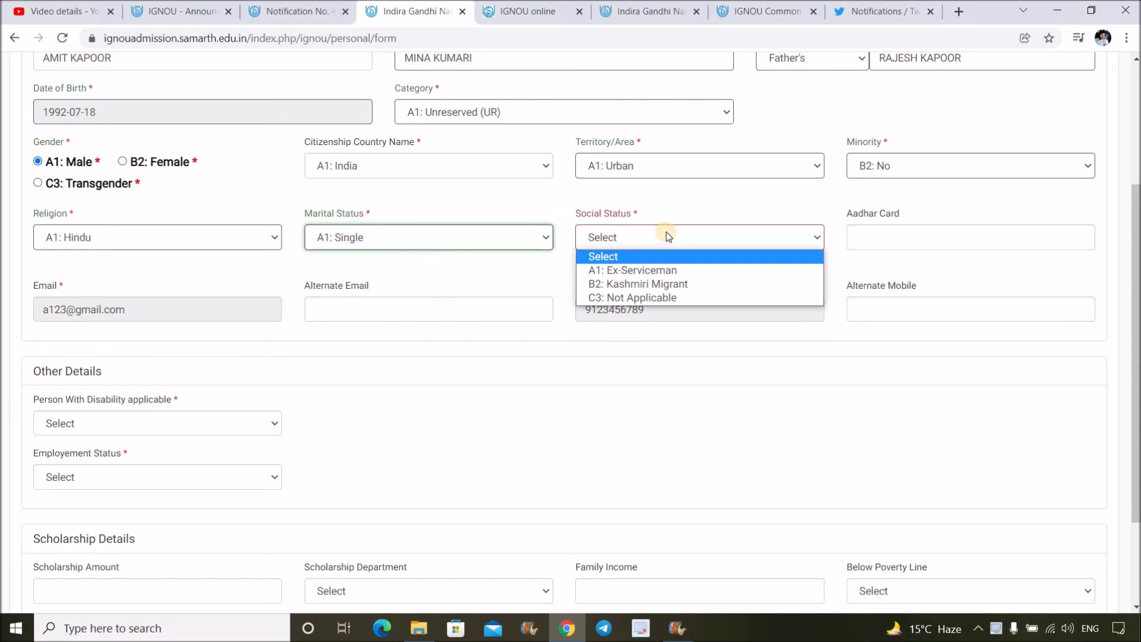
pyautogui.click(665, 298)
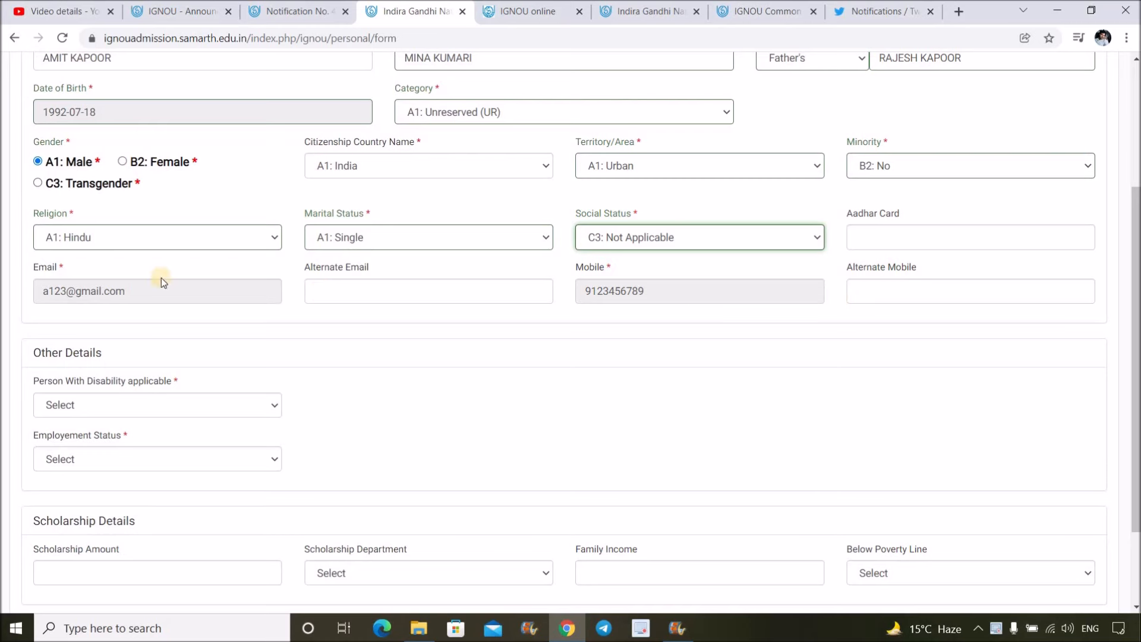
# - Try the disability applicability options, leaving it at A1: Yes
pyautogui.scroll(-2, 128, 297)
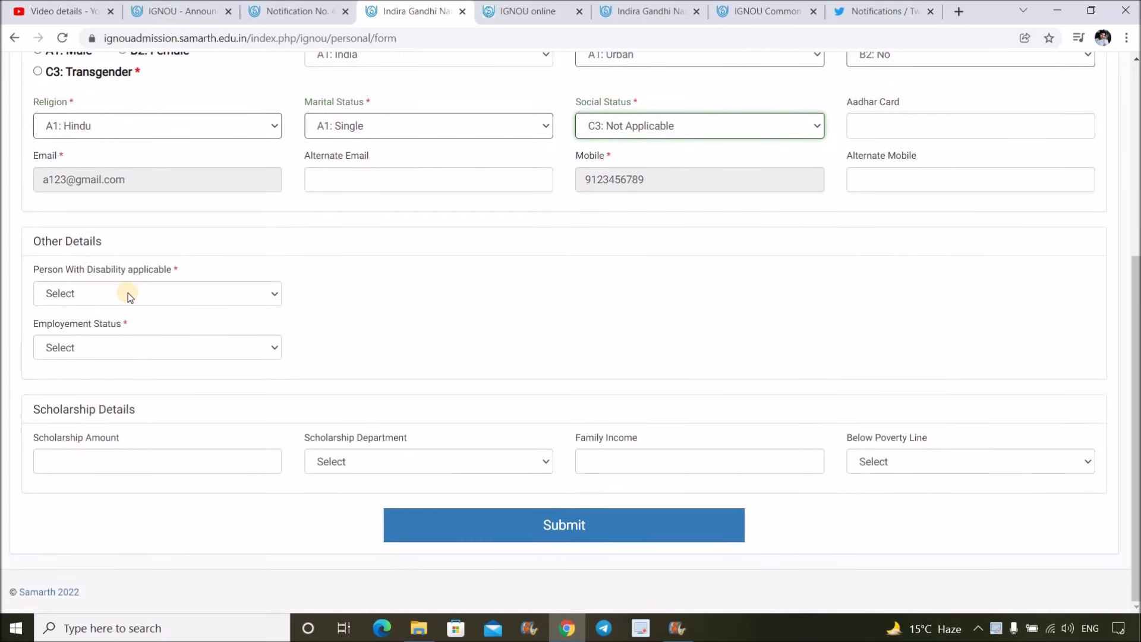
pyautogui.click(129, 295)
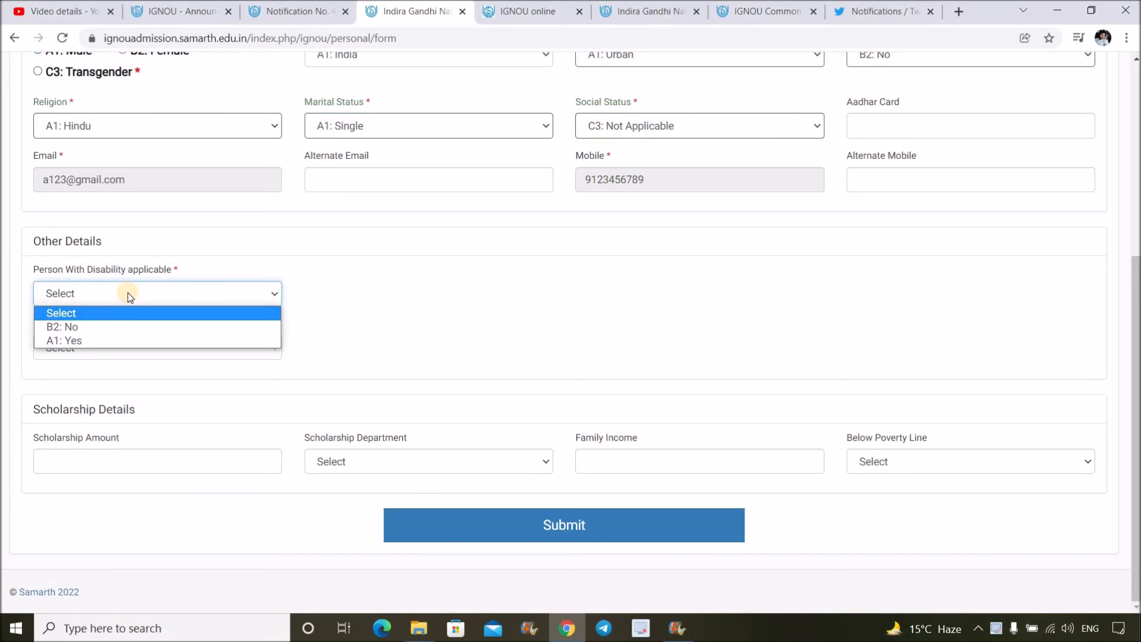
pyautogui.click(116, 339)
pyautogui.click(121, 299)
pyautogui.click(111, 327)
pyautogui.click(126, 298)
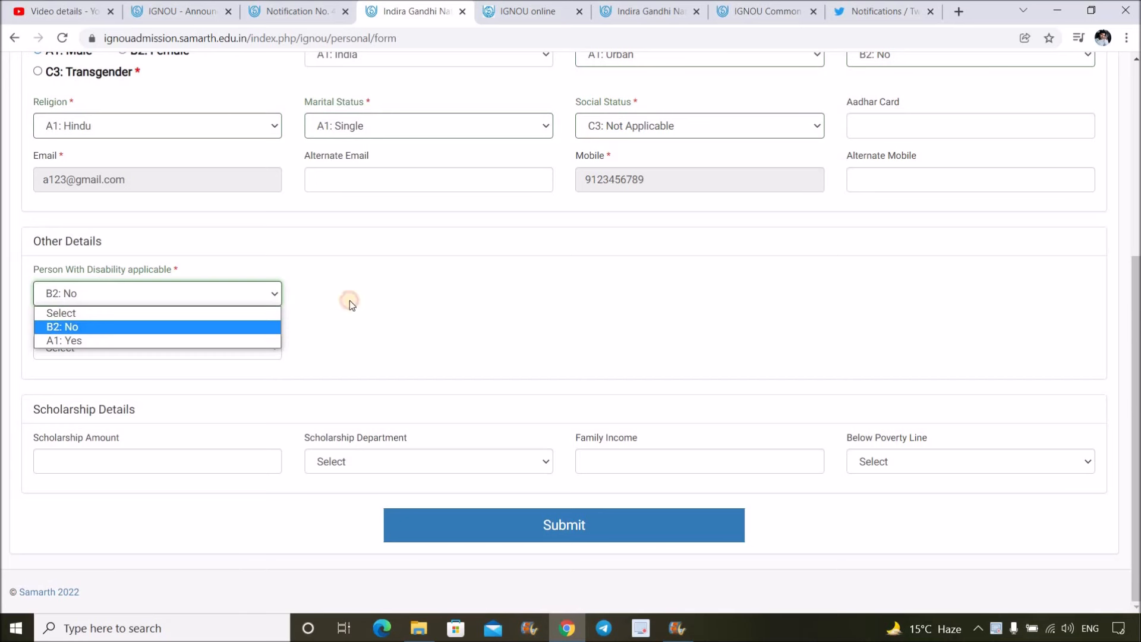
pyautogui.press('Down')
pyautogui.press('Return')
# - Try disability category E5: Any other, clear it, and set disability to B2: No
pyautogui.click(403, 300)
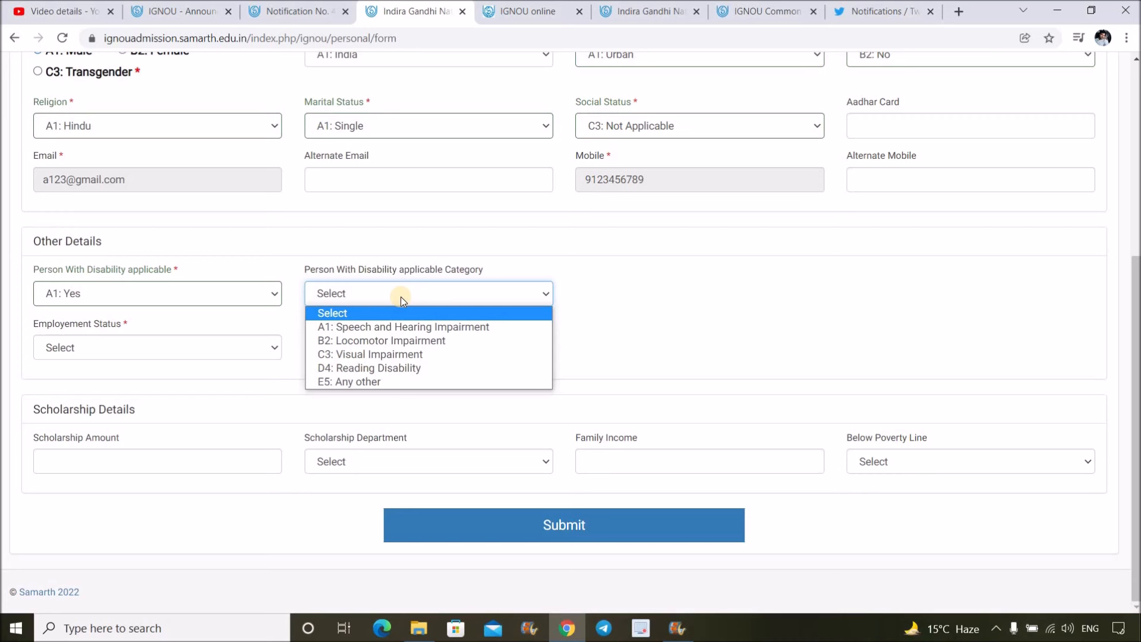
pyautogui.click(353, 384)
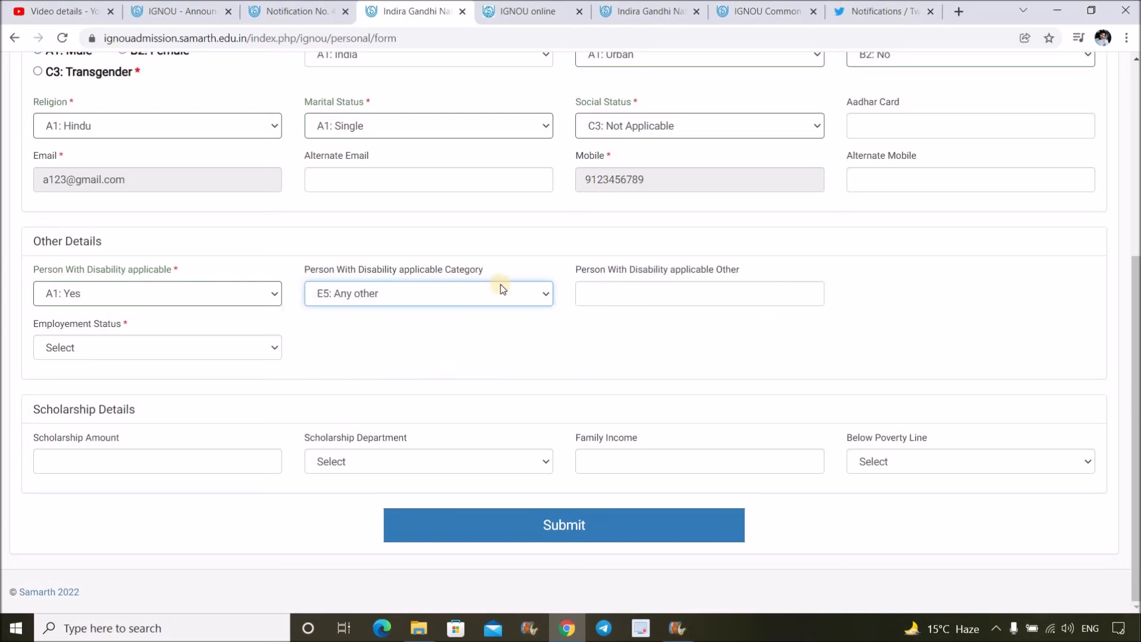
pyautogui.click(333, 290)
pyautogui.click(191, 300)
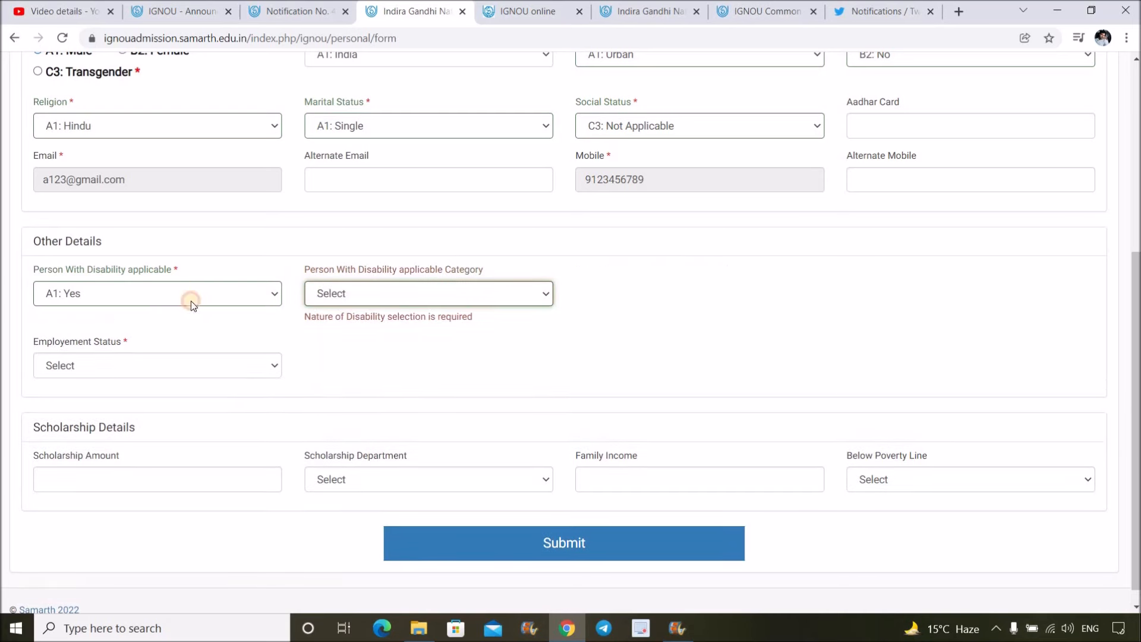
pyautogui.click(151, 326)
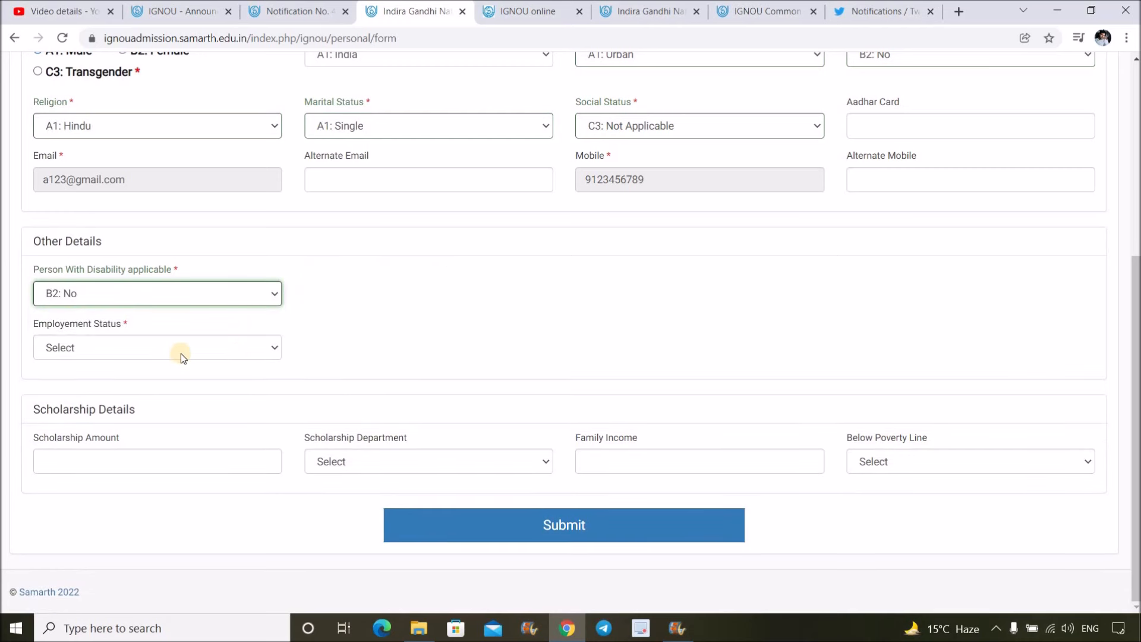
# - Set employment status to A1: Unemployed
pyautogui.click(180, 349)
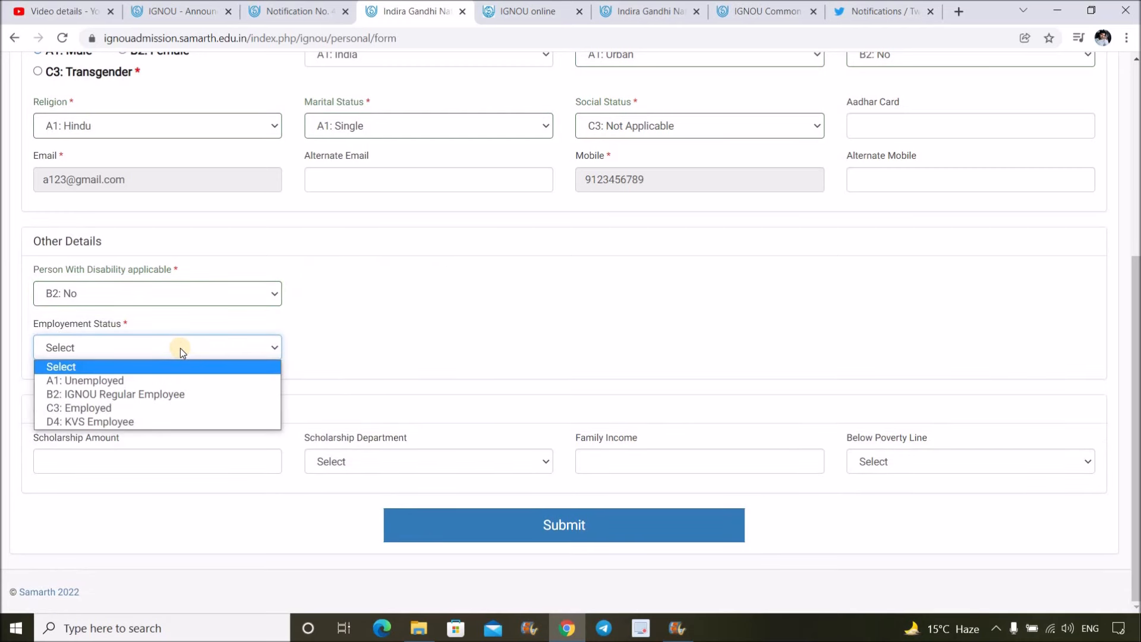
pyautogui.click(179, 379)
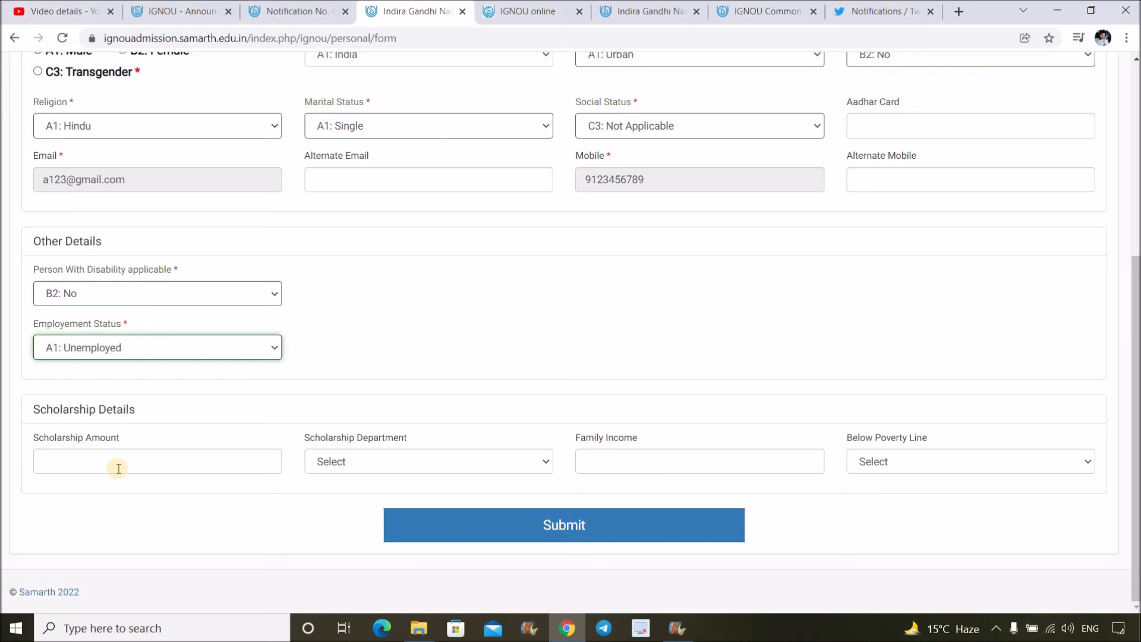
pyautogui.click(366, 459)
# - Leave the scholarship department unset and submit the Personal Details form
pyautogui.click(366, 458)
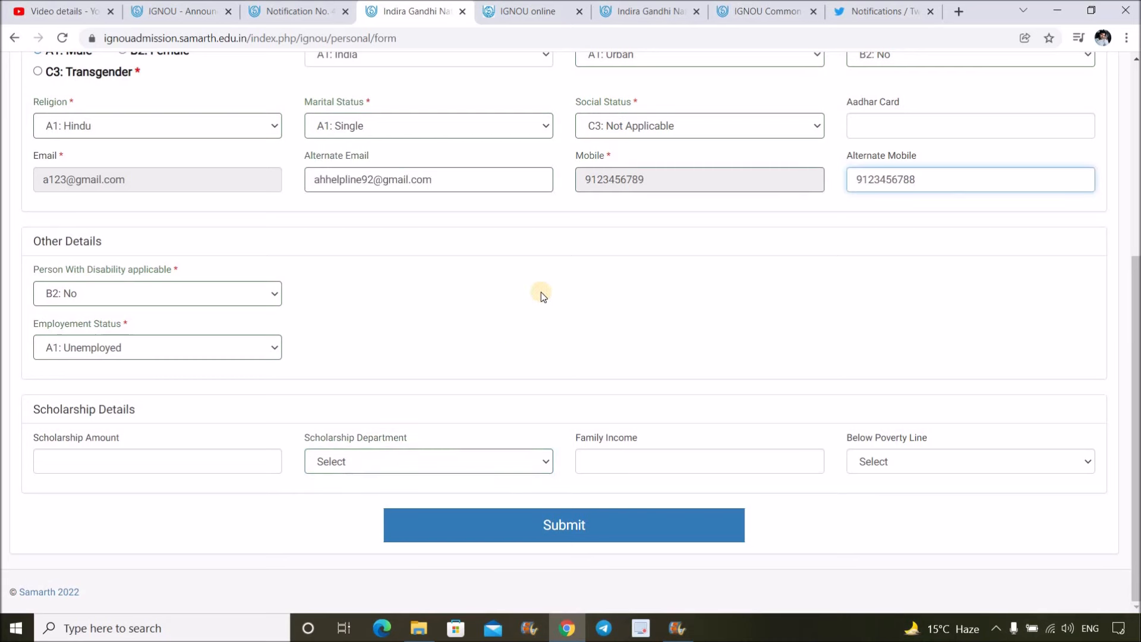
pyautogui.scroll(5, 565, 274)
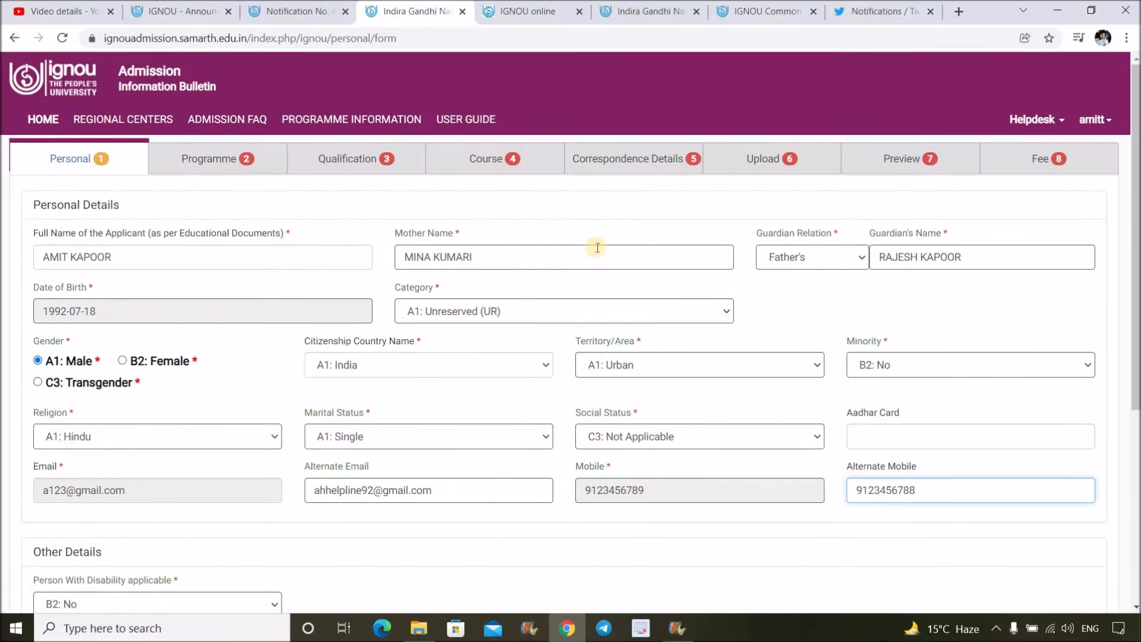
pyautogui.scroll(-5, 648, 255)
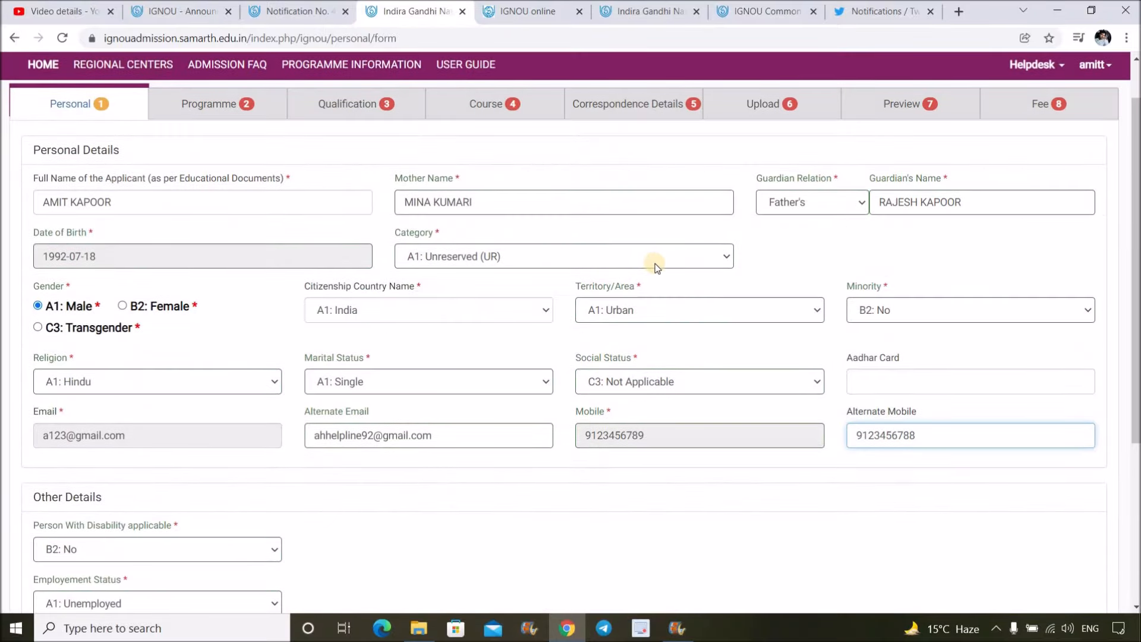
pyautogui.click(605, 529)
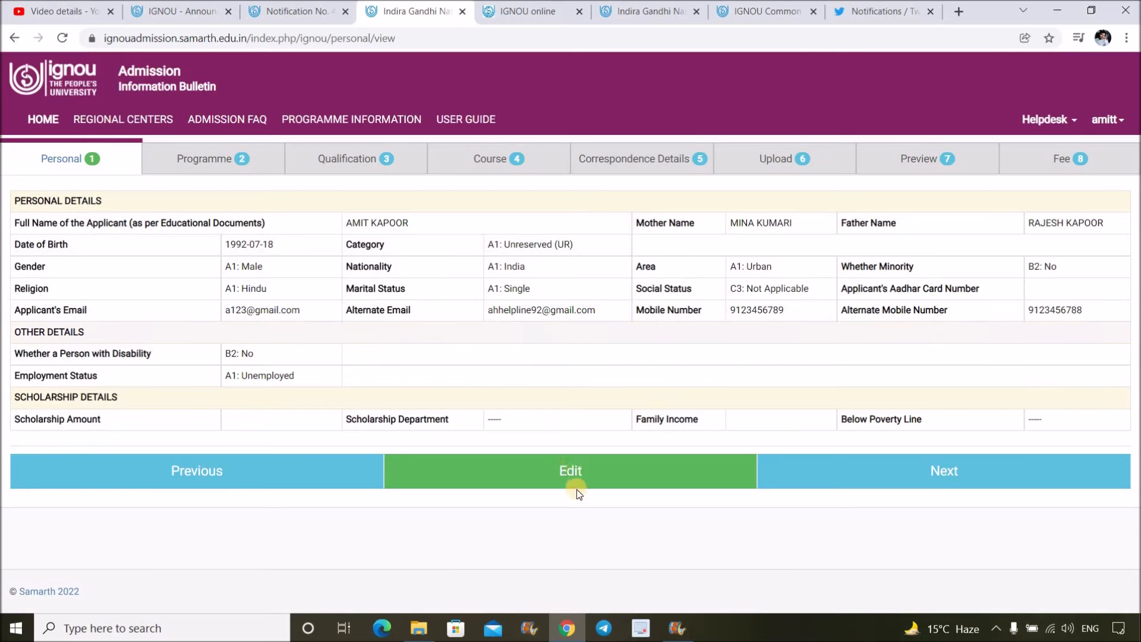
pyautogui.click(574, 472)
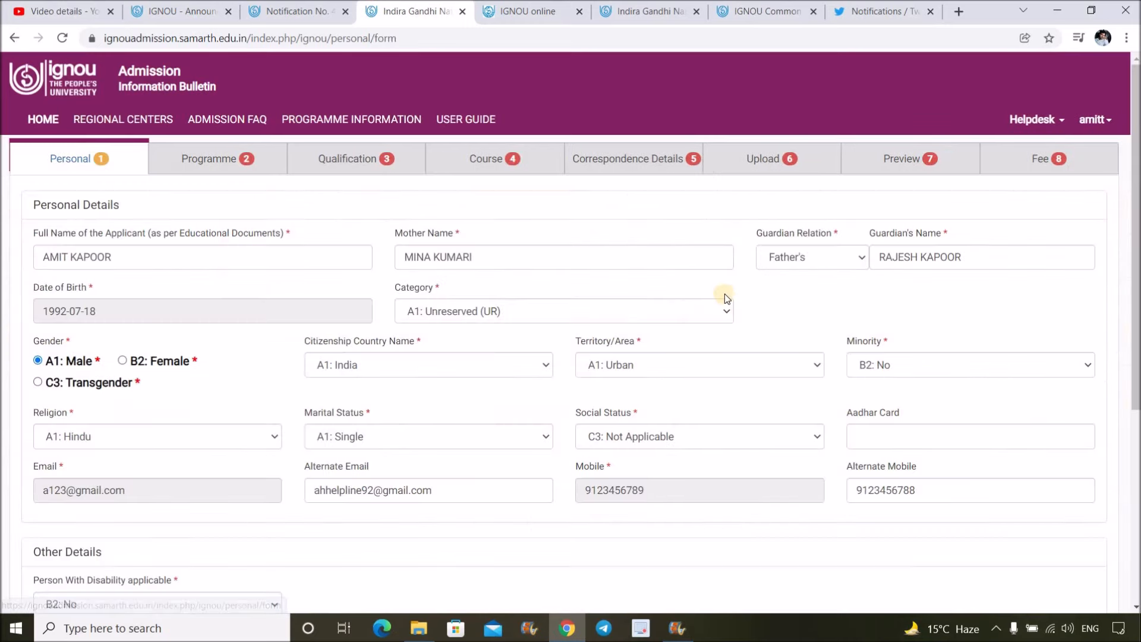
pyautogui.scroll(-5, 754, 320)
pyautogui.click(534, 527)
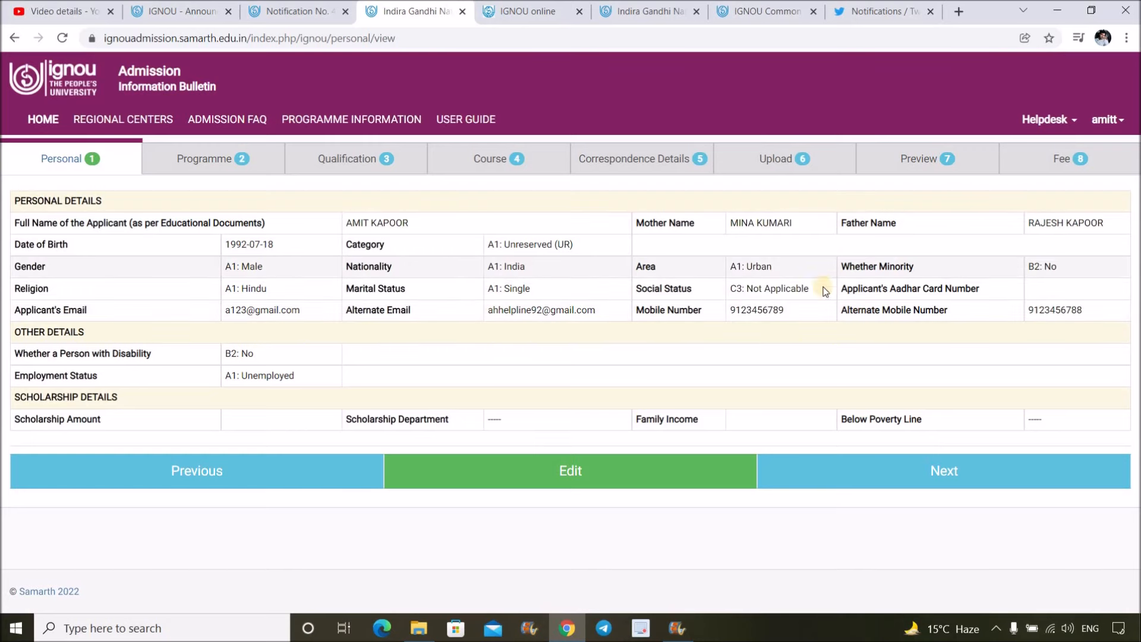
pyautogui.click(933, 471)
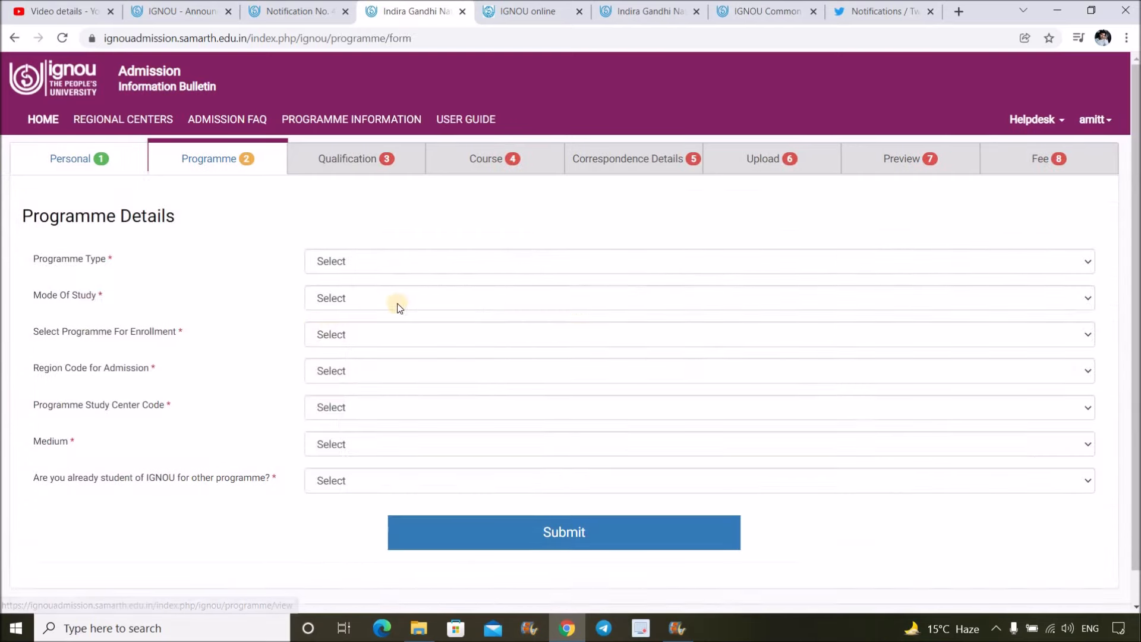
# - Choose BACHELOR as Programme Type and confirm ODL as Mode Of Study
pyautogui.click(494, 269)
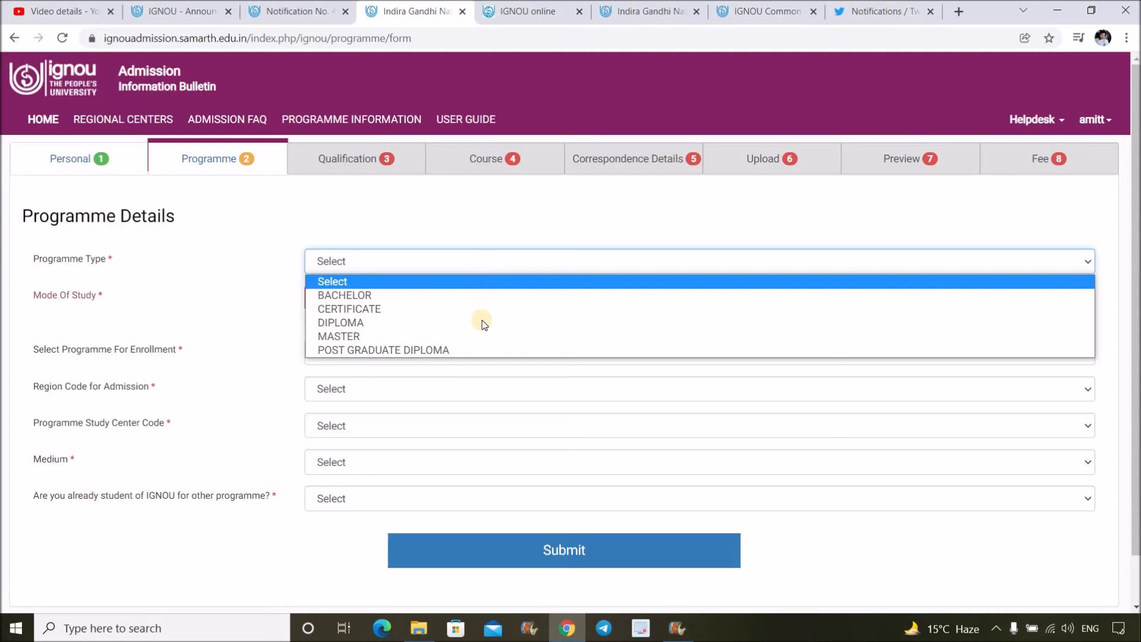
pyautogui.click(476, 296)
pyautogui.click(442, 269)
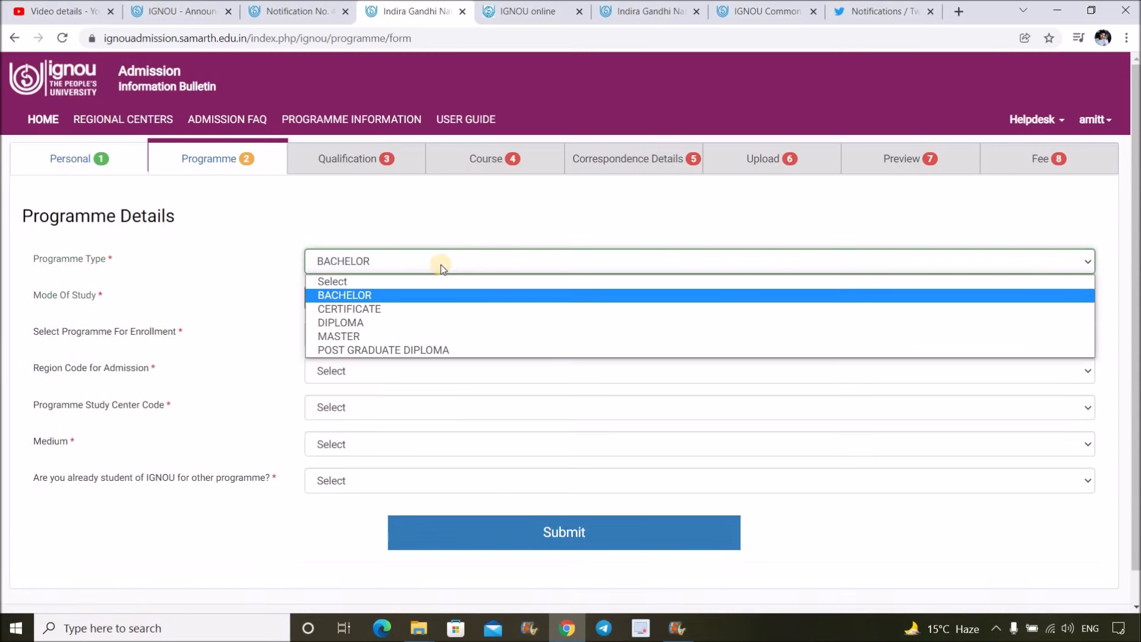
pyautogui.click(415, 296)
pyautogui.click(357, 303)
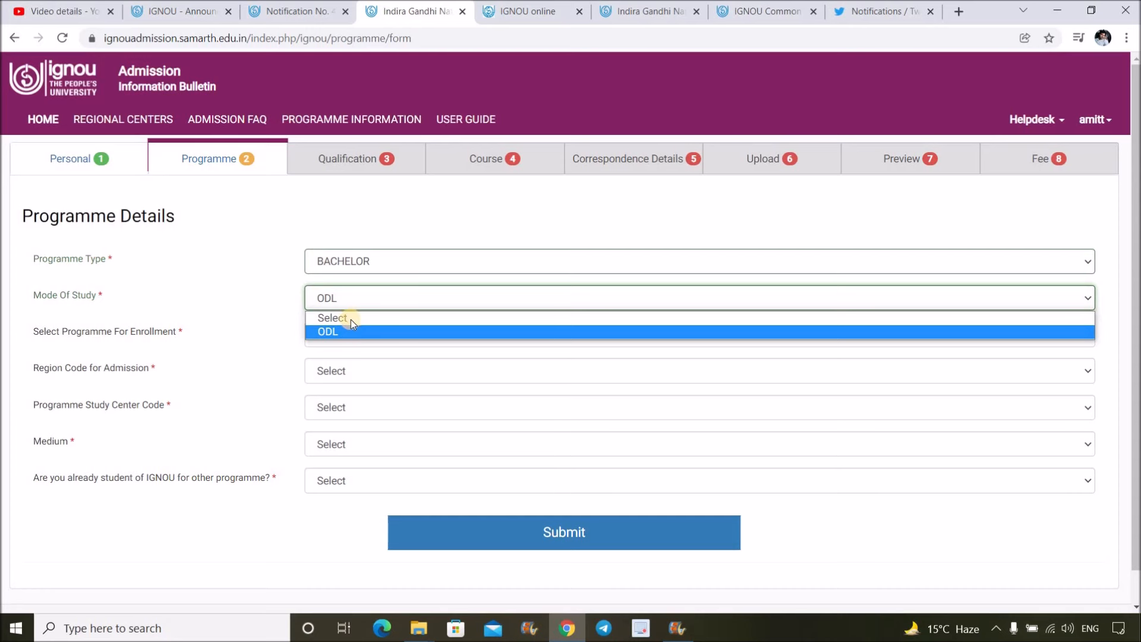
pyautogui.click(362, 310)
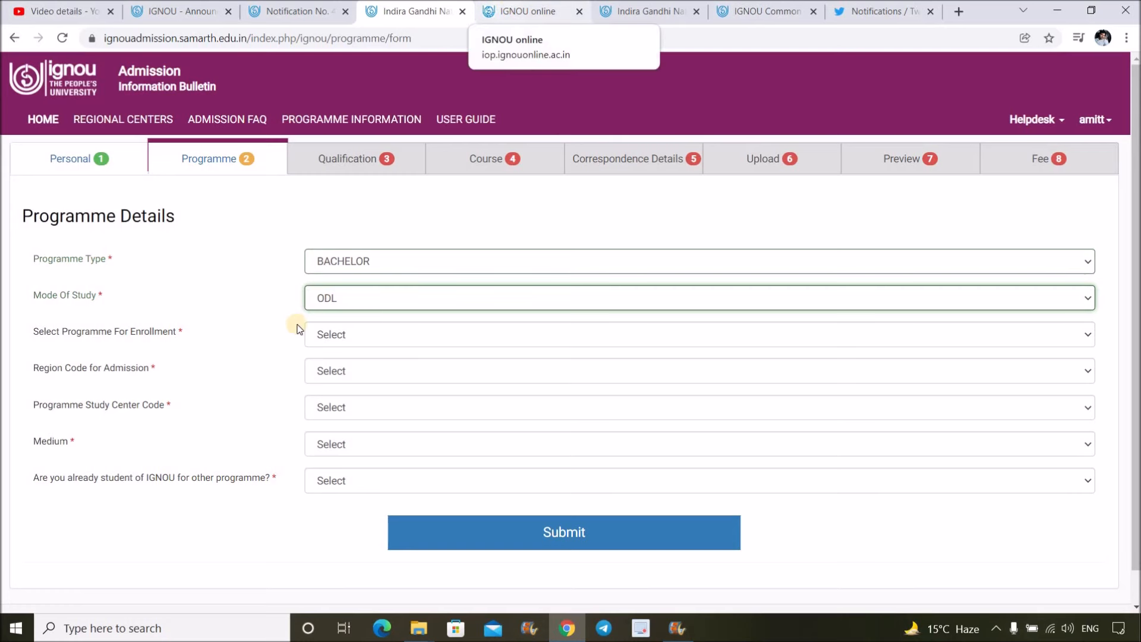
pyautogui.click(337, 299)
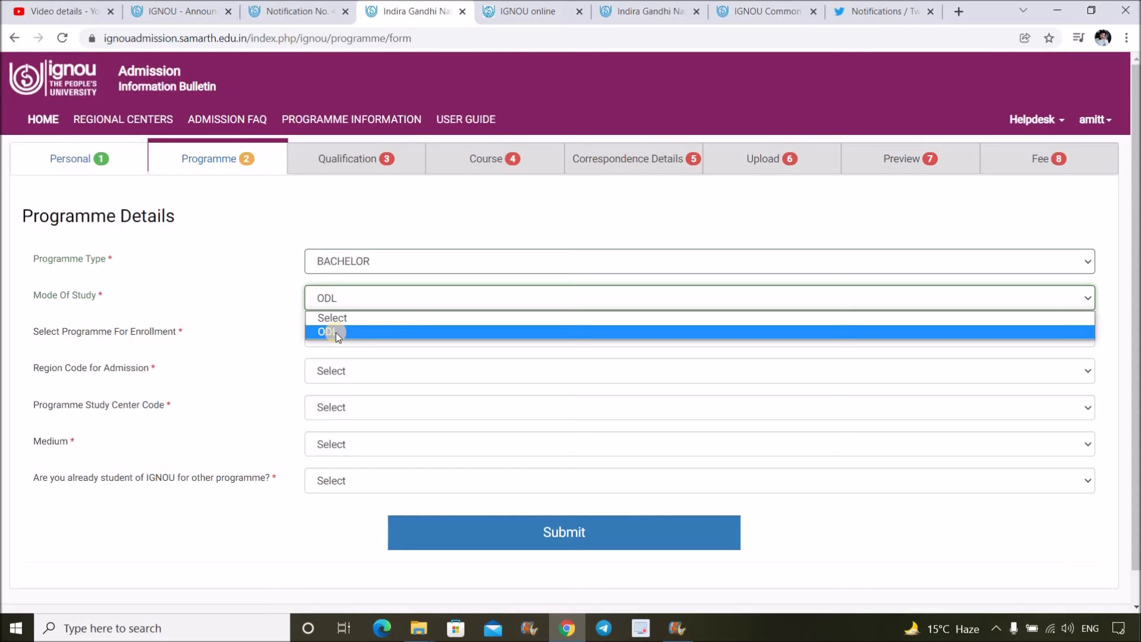
pyautogui.click(520, 59)
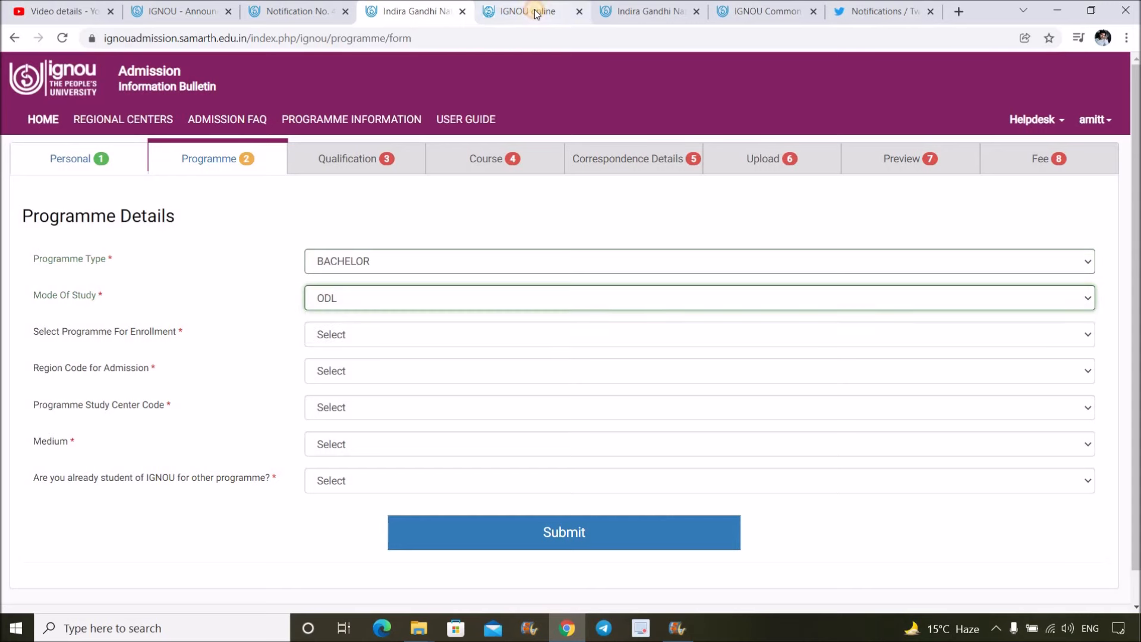
# - On IGNOU Online, start Apply Now as a National Student, then return to Programme Details
pyautogui.click(537, 13)
pyautogui.scroll(-1, 849, 473)
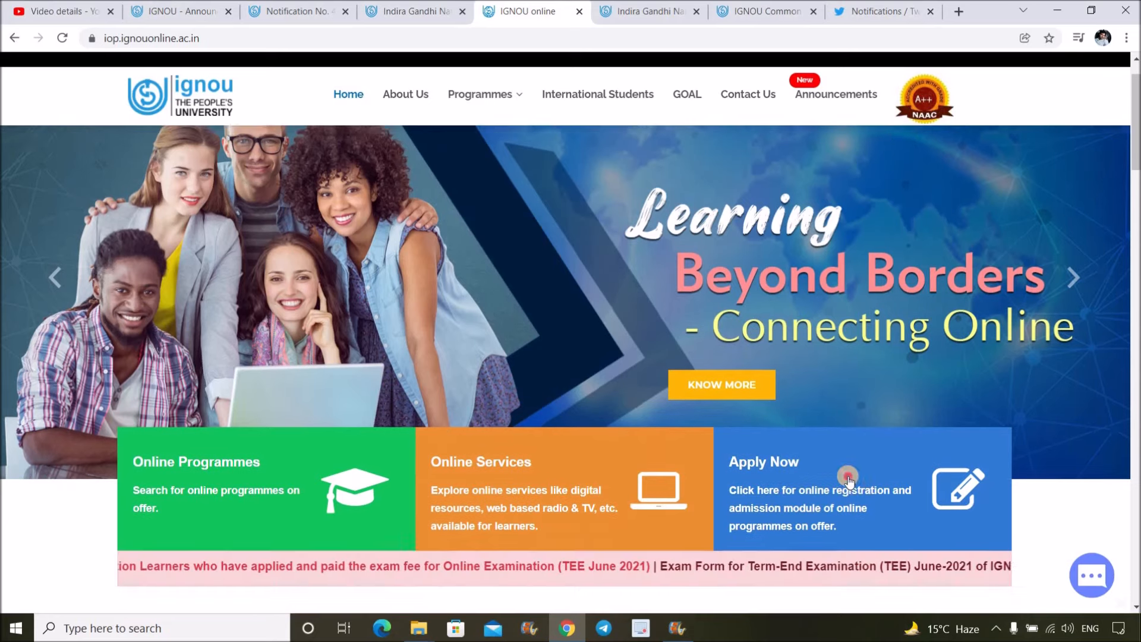
pyautogui.click(876, 474)
pyautogui.click(437, 245)
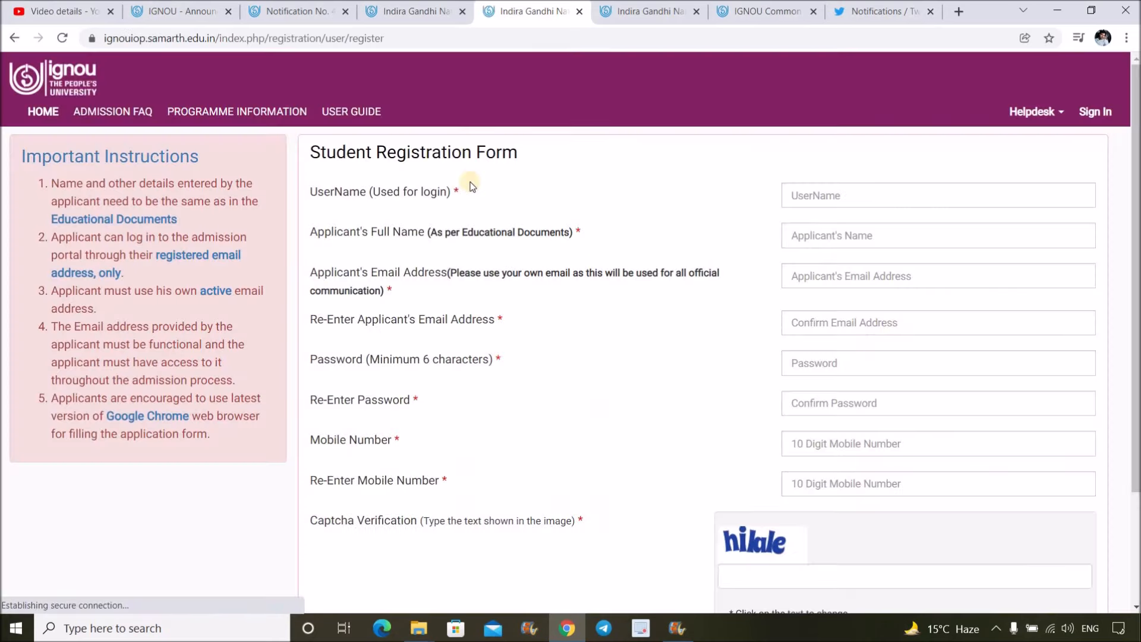
pyautogui.click(416, 9)
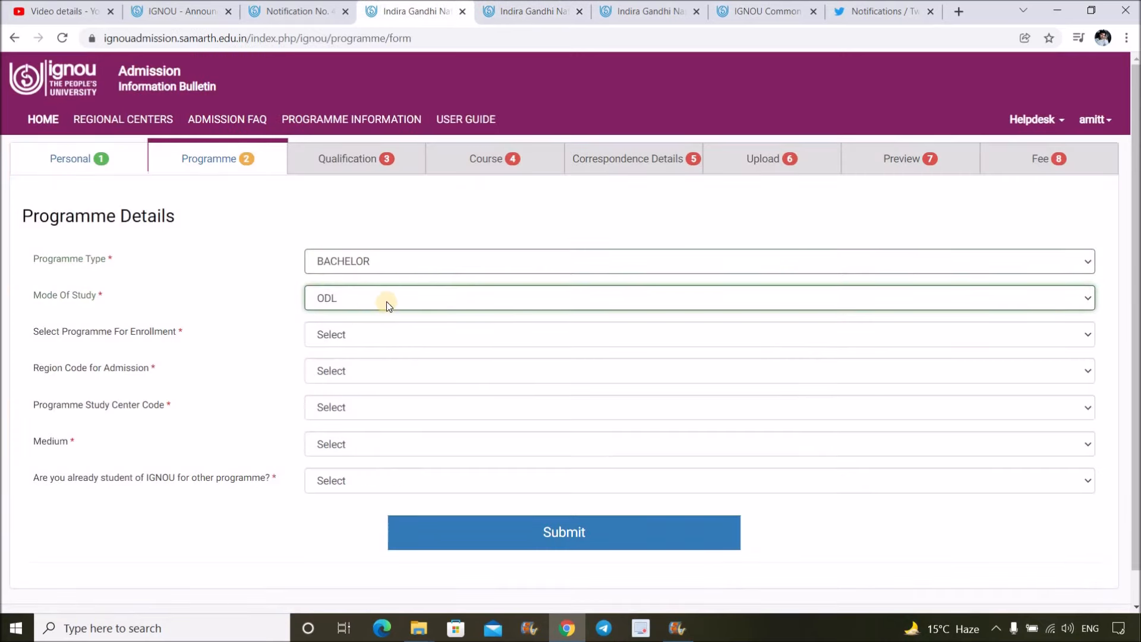
# - Choose BAPSH Political Science as the programme for enrollment
pyautogui.click(386, 301)
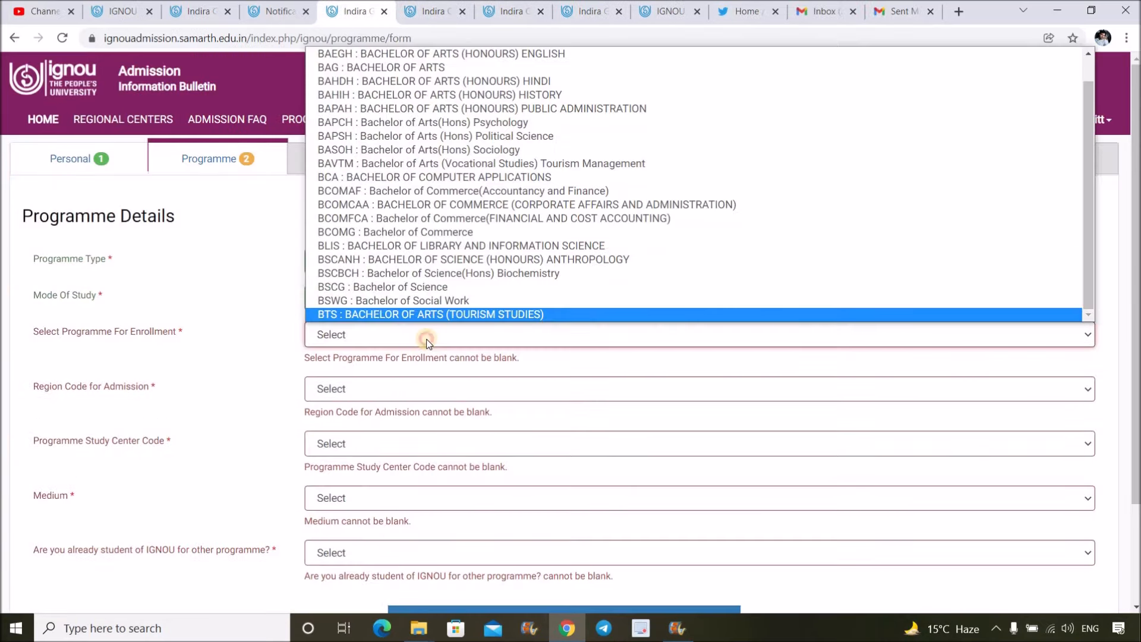
pyautogui.click(428, 334)
pyautogui.click(428, 334)
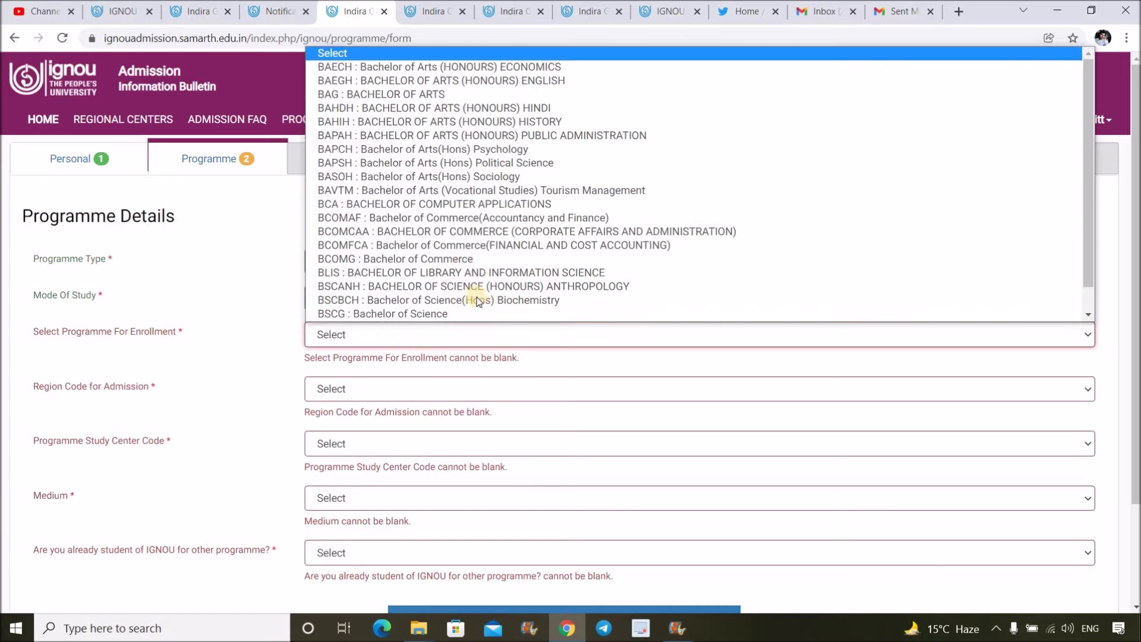
pyautogui.scroll(-1, 477, 301)
pyautogui.scroll(1, 477, 302)
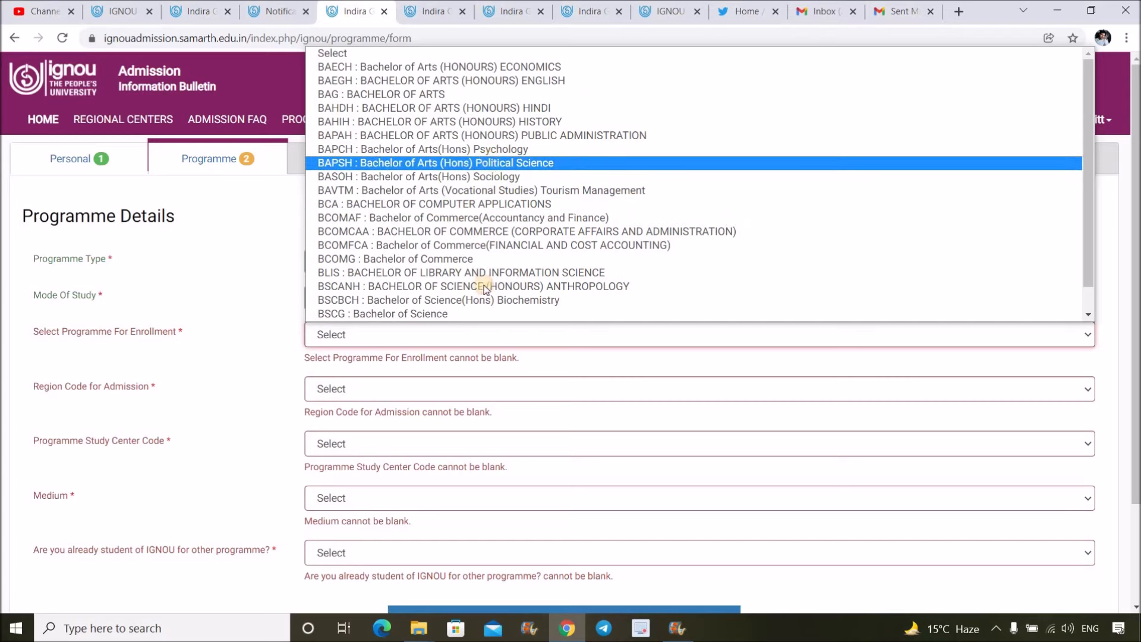
pyautogui.click(488, 163)
# - Set region 28 : KOLKATA and study centre MAULANA AZAD COLLEGE (2810)
pyautogui.click(387, 370)
pyautogui.scroll(-10, 412, 217)
pyautogui.scroll(4, 414, 226)
pyautogui.click(415, 226)
pyautogui.click(387, 409)
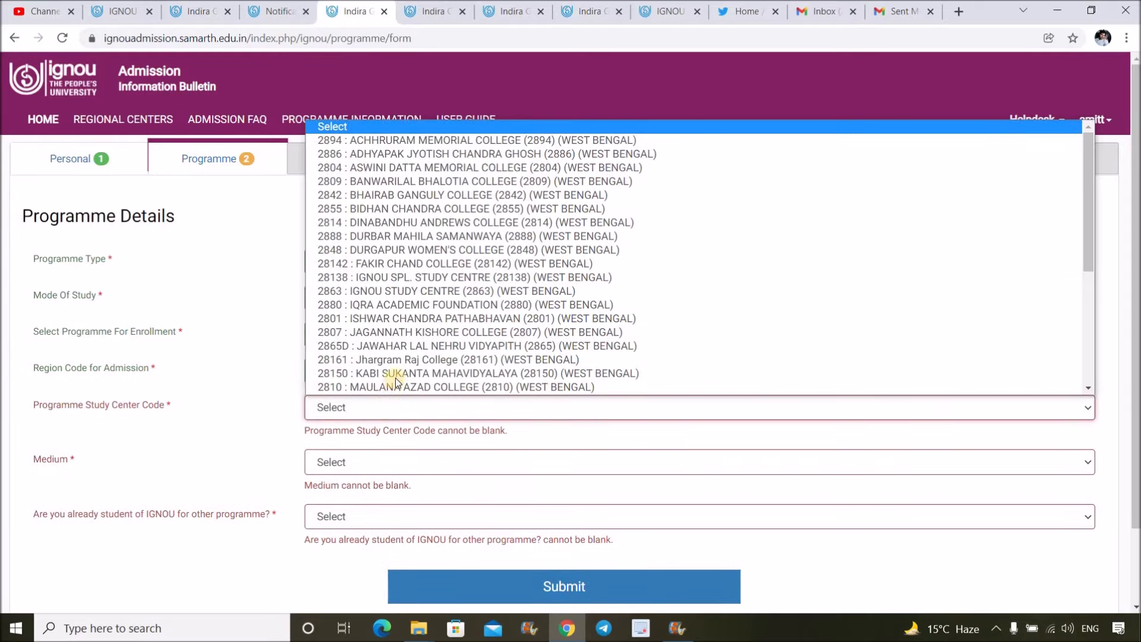
pyautogui.click(406, 359)
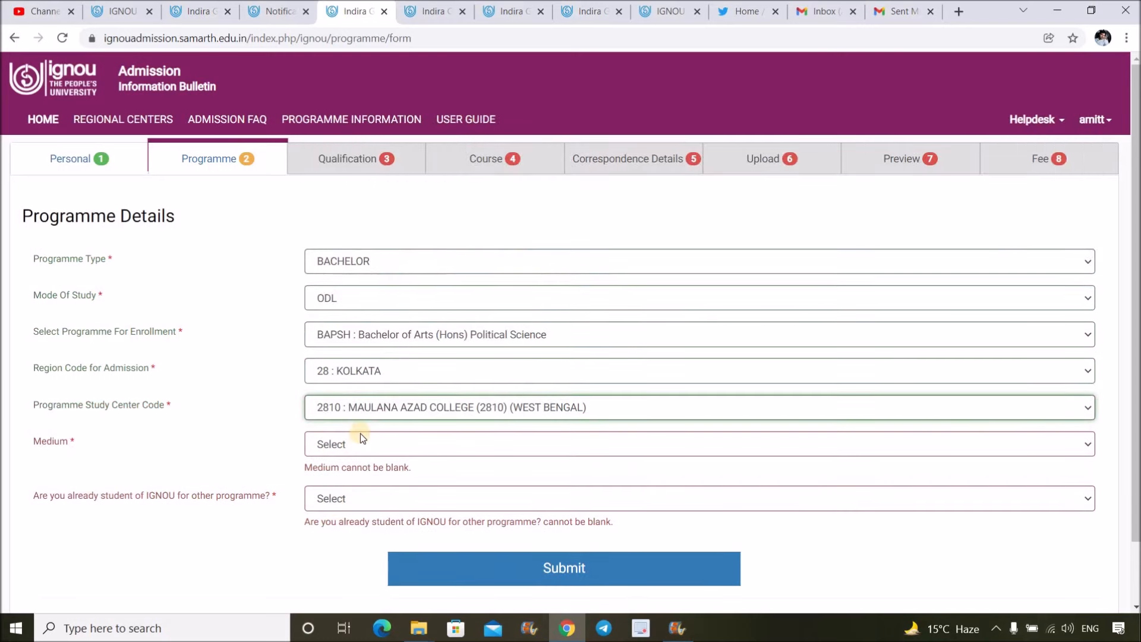
pyautogui.click(362, 450)
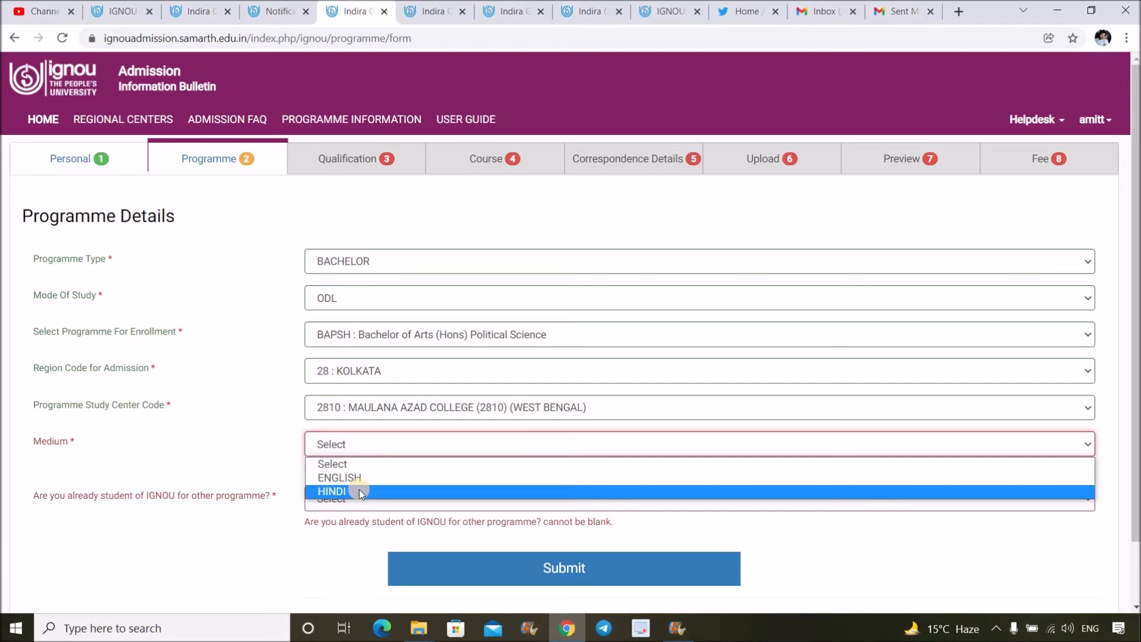
# - Set the medium of study to ENGLISH
pyautogui.click(359, 477)
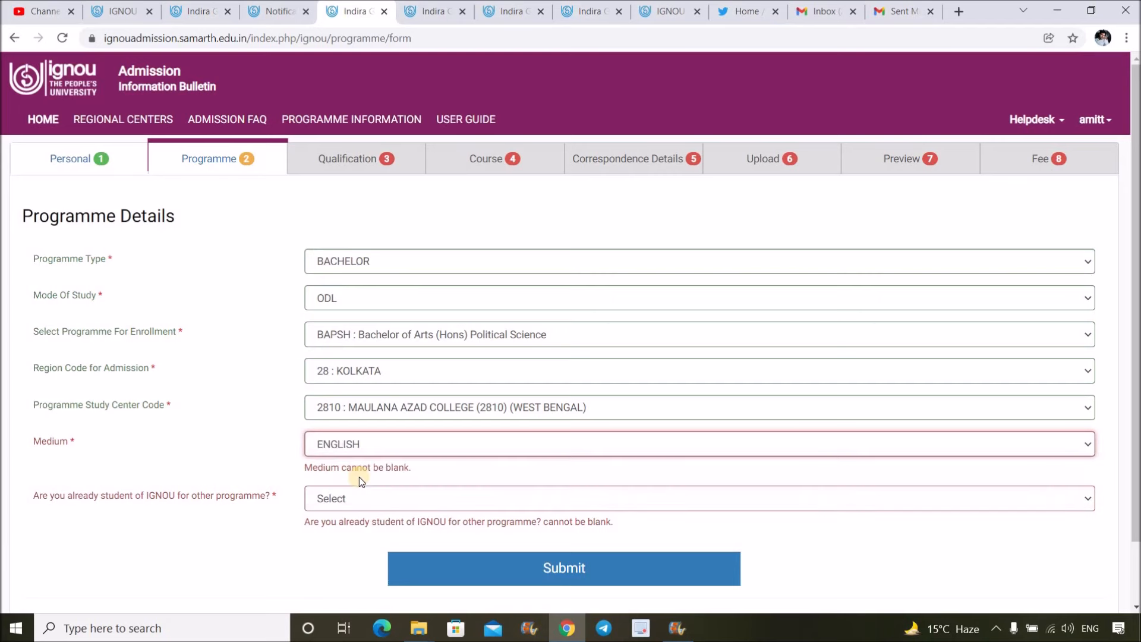
pyautogui.click(371, 444)
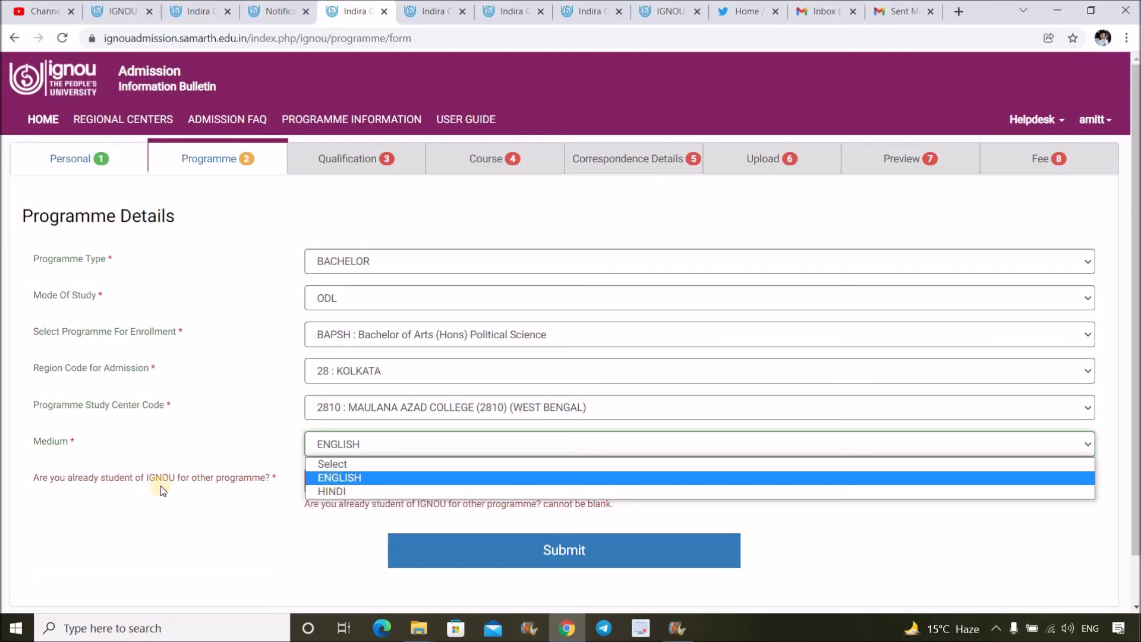
pyautogui.click(279, 497)
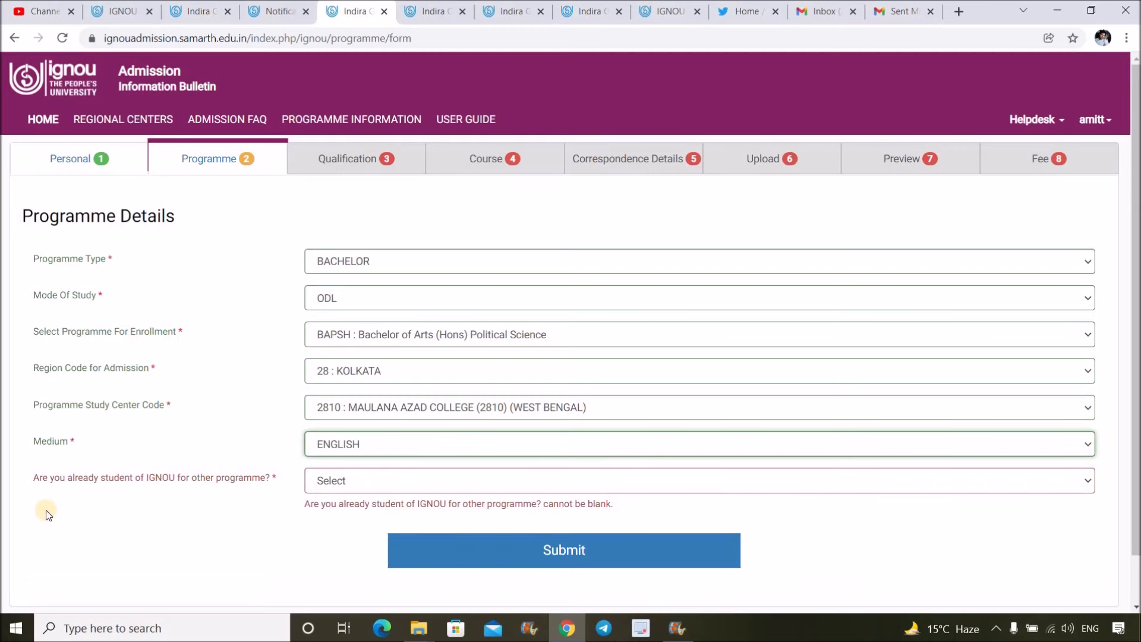
# - Answer Yes to already being an IGNOU student and browse the other-programme list
pyautogui.click(337, 484)
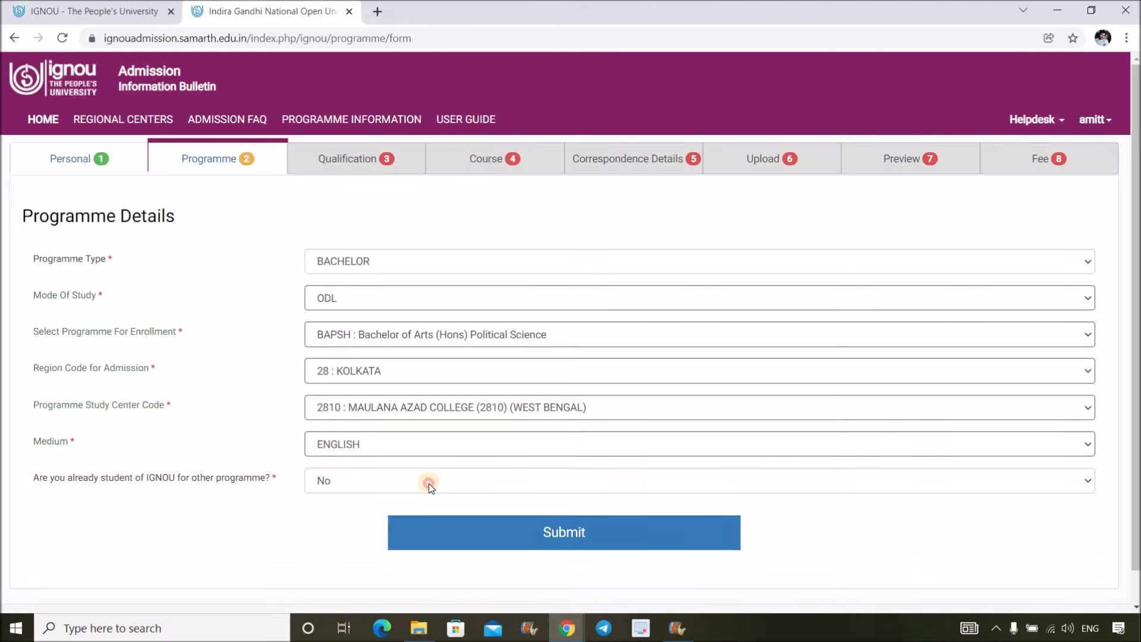
pyautogui.click(430, 485)
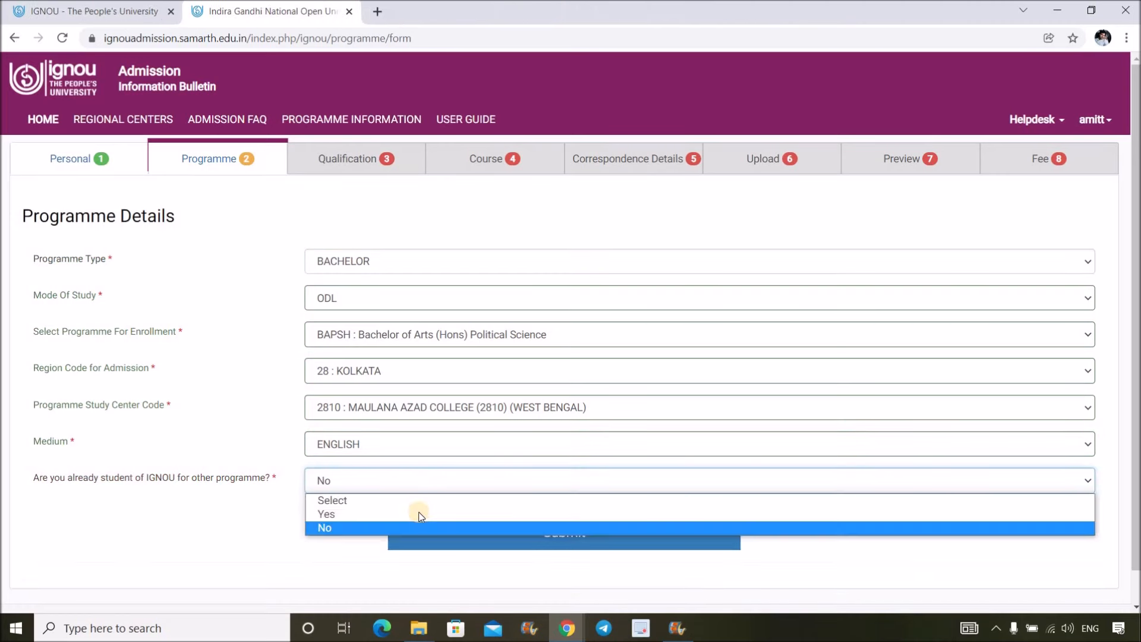
pyautogui.click(420, 512)
pyautogui.click(434, 516)
pyautogui.scroll(-2, 463, 313)
pyautogui.scroll(-5, 464, 313)
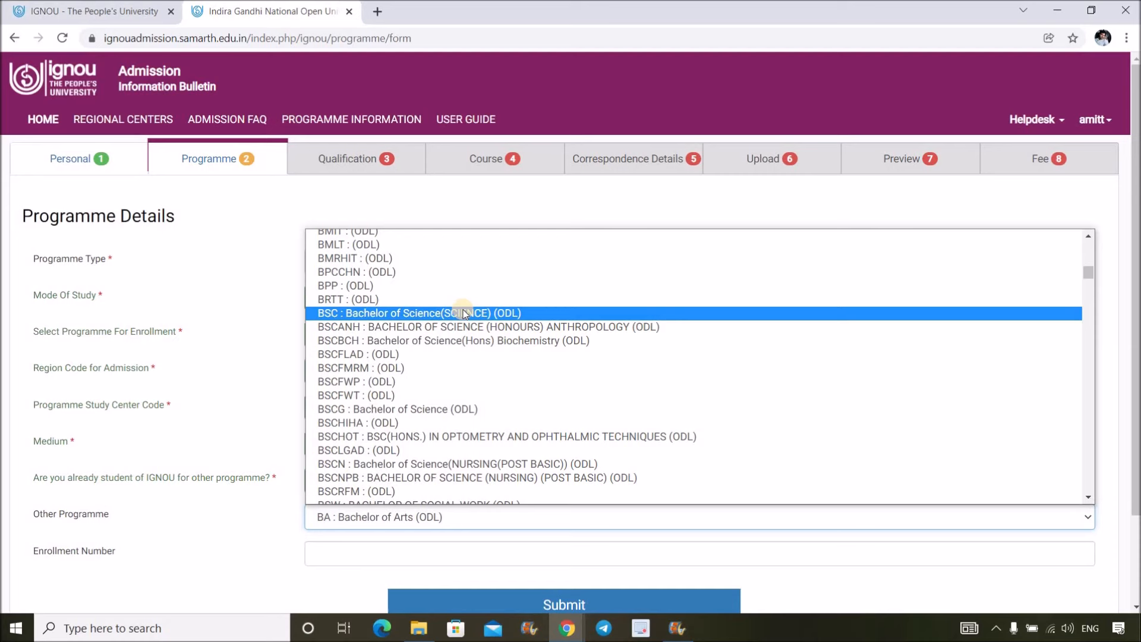
pyautogui.scroll(-5, 464, 313)
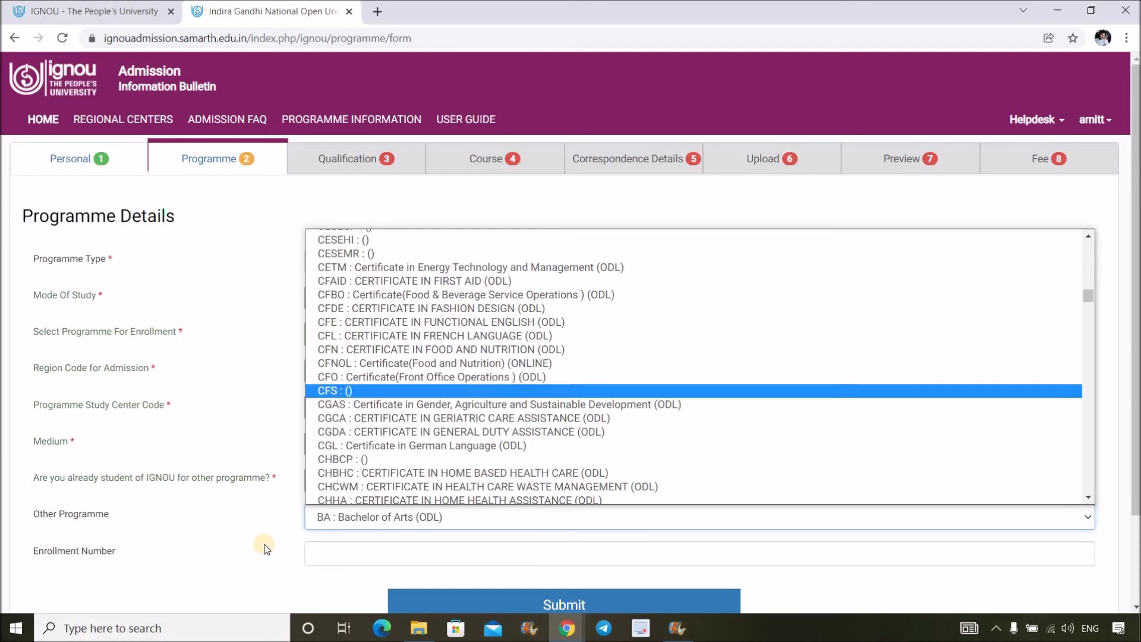
pyautogui.click(380, 519)
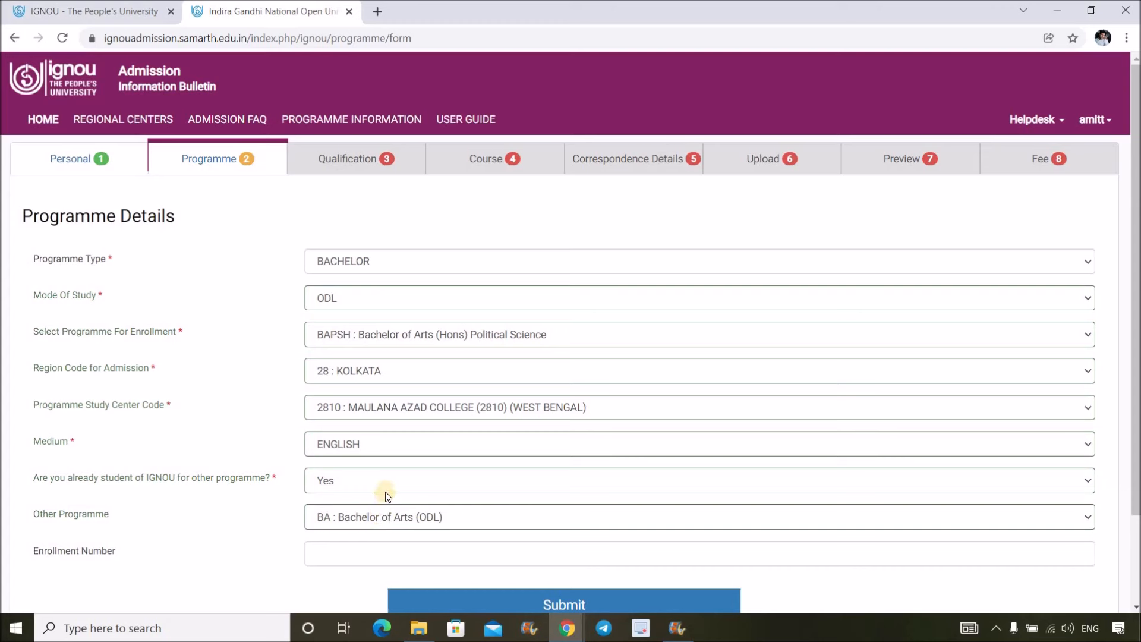
# - Toggle the existing-IGNOU-student answer between No and Yes, ending on No
pyautogui.click(388, 481)
pyautogui.click(376, 526)
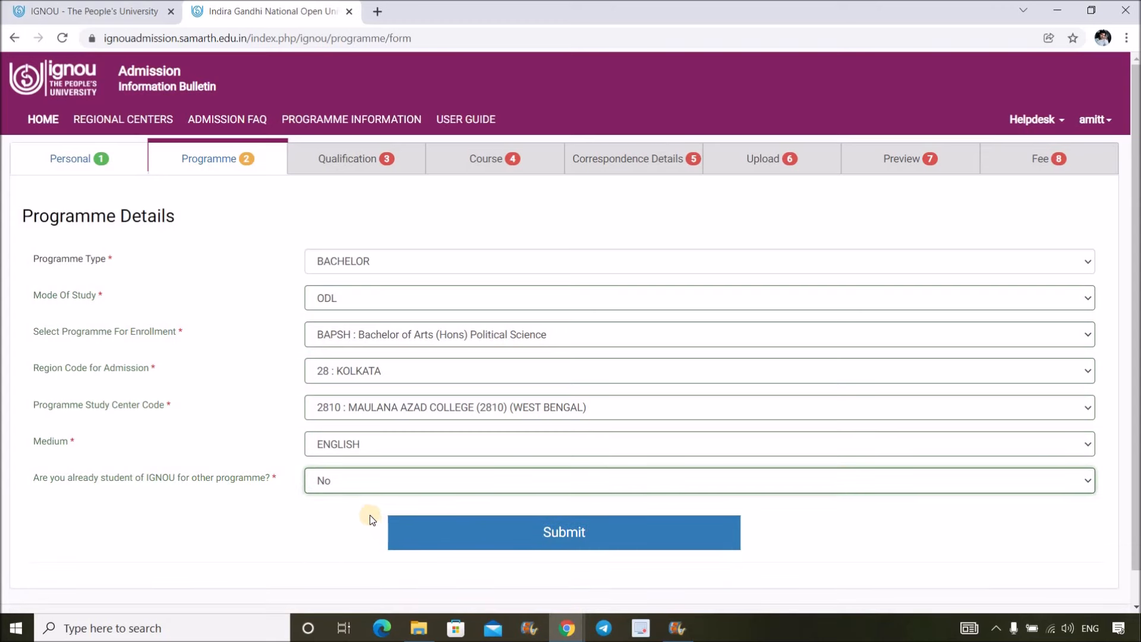
pyautogui.click(361, 479)
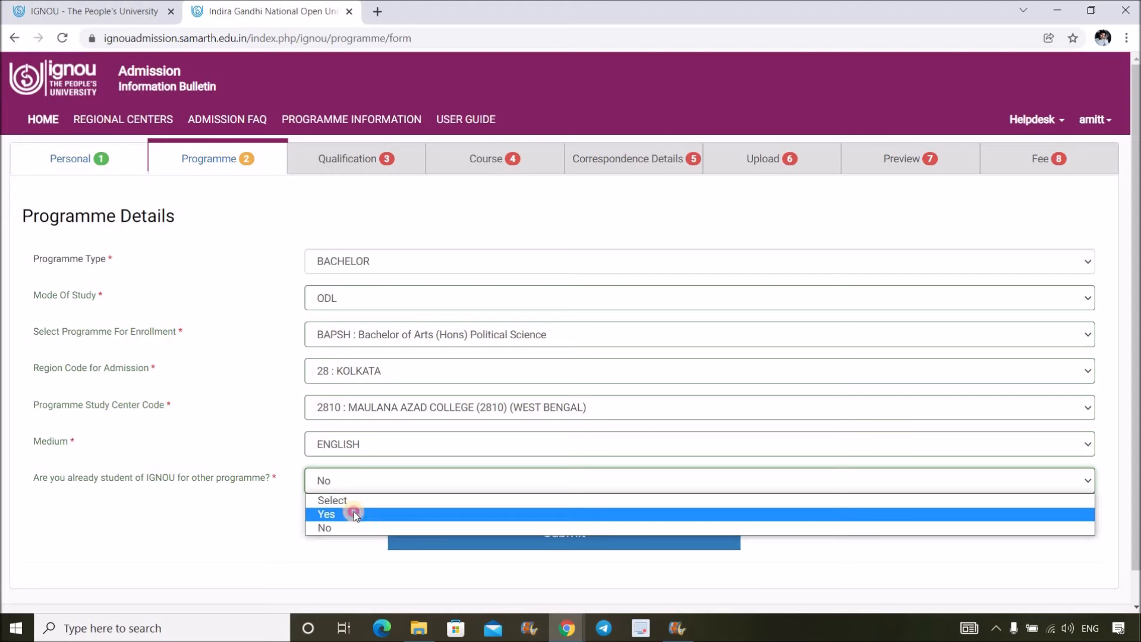
pyautogui.click(355, 513)
pyautogui.click(355, 480)
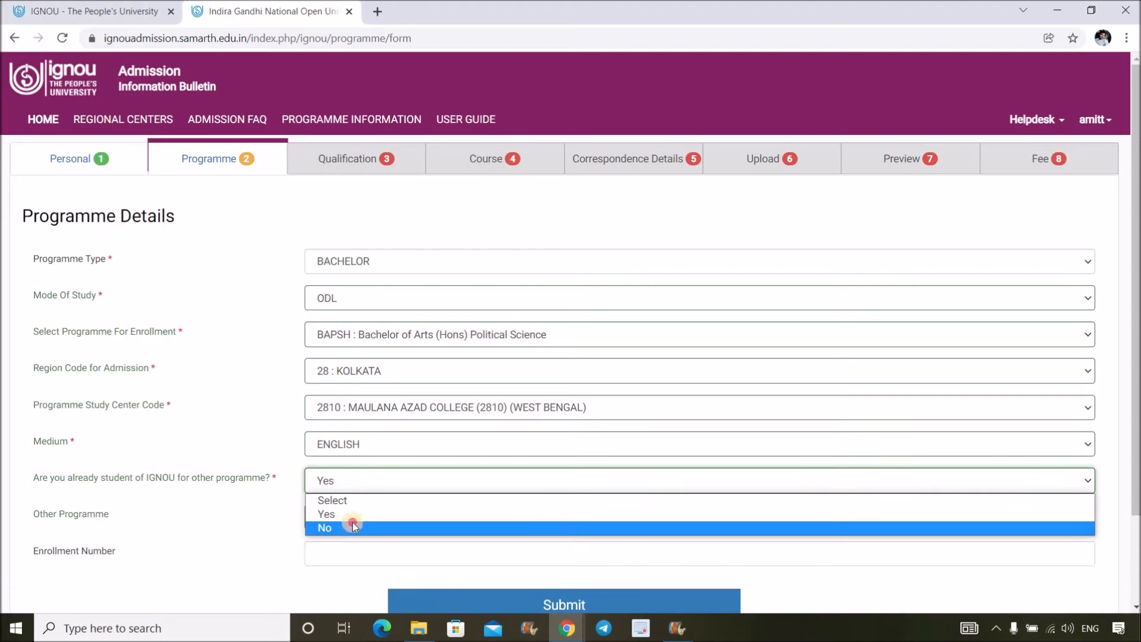
pyautogui.click(352, 527)
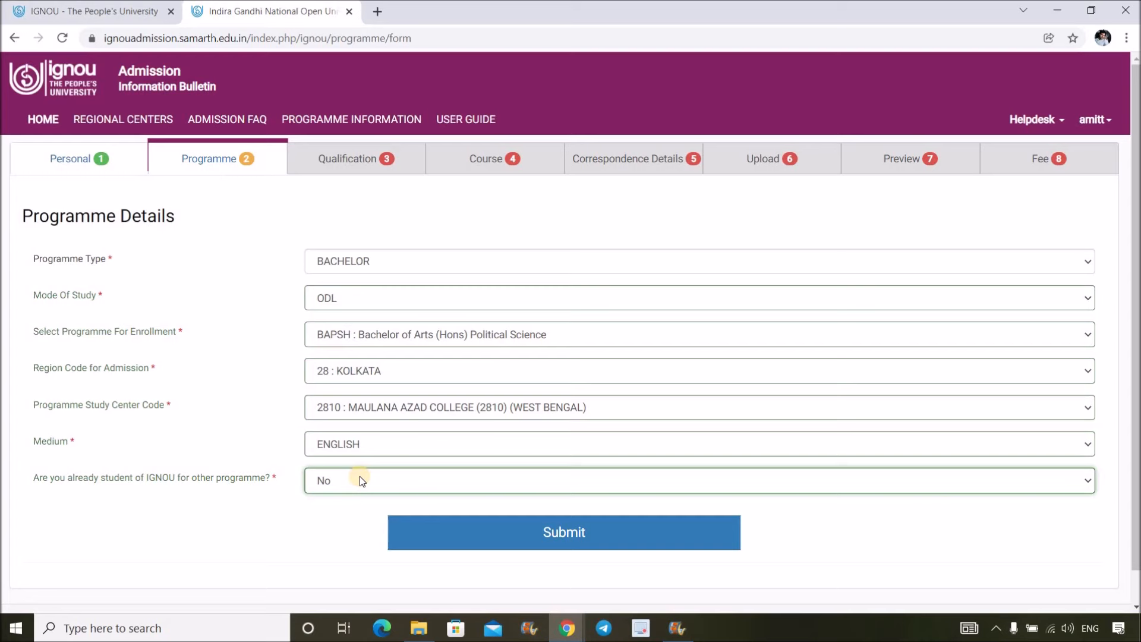
# - Save the programme details (existing student: No), then reopen them for editing from the Programme tab
pyautogui.click(529, 534)
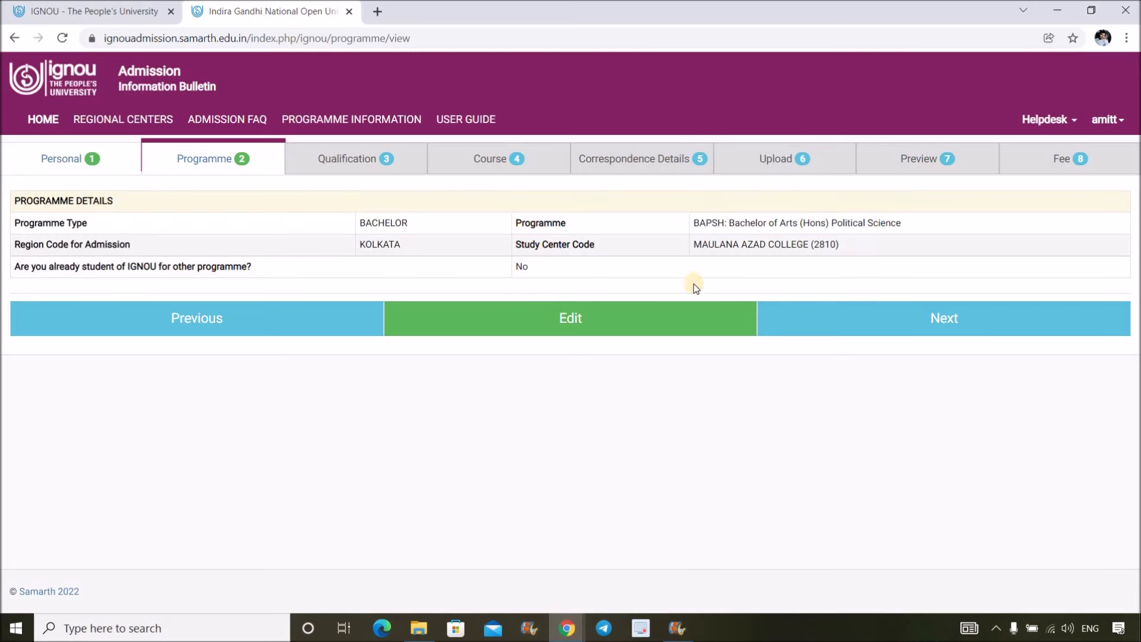
pyautogui.click(848, 319)
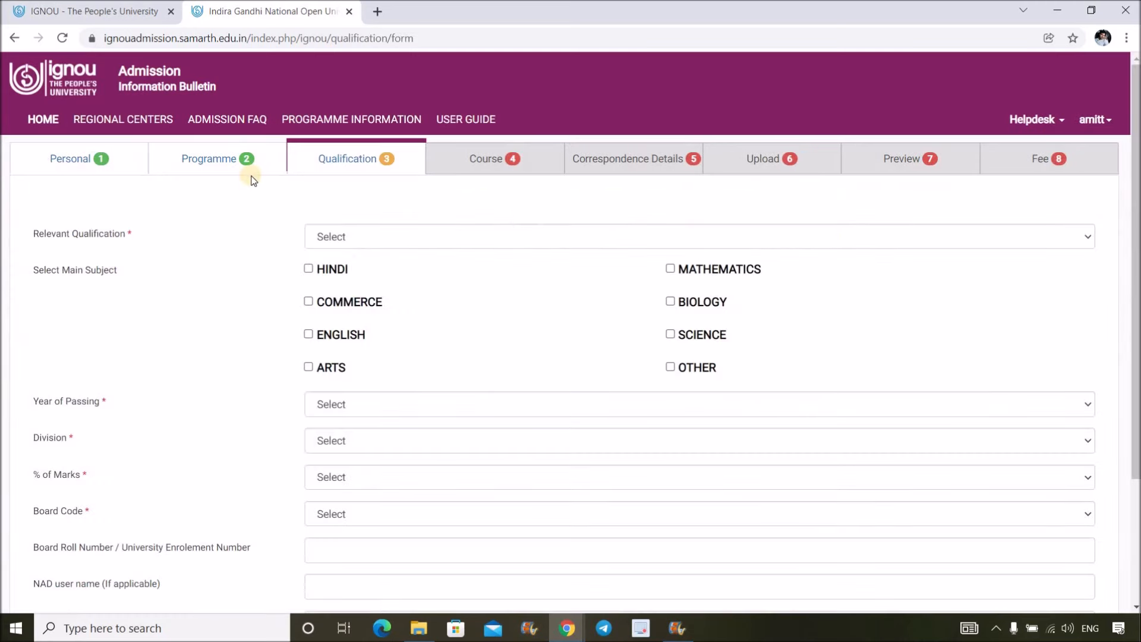
pyautogui.click(215, 162)
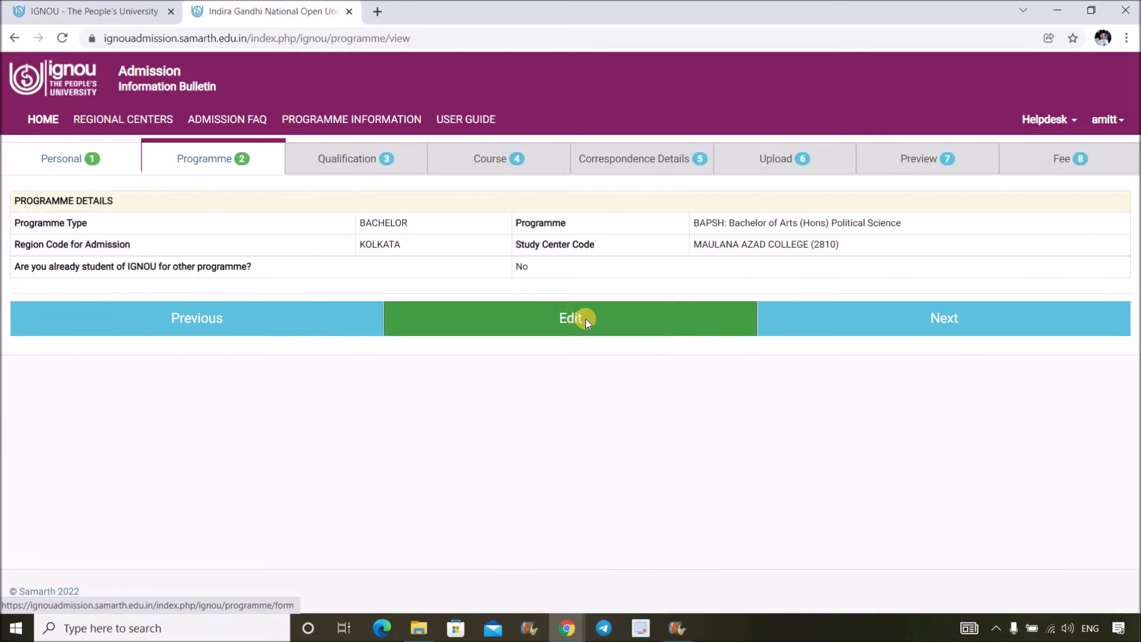
pyautogui.click(584, 319)
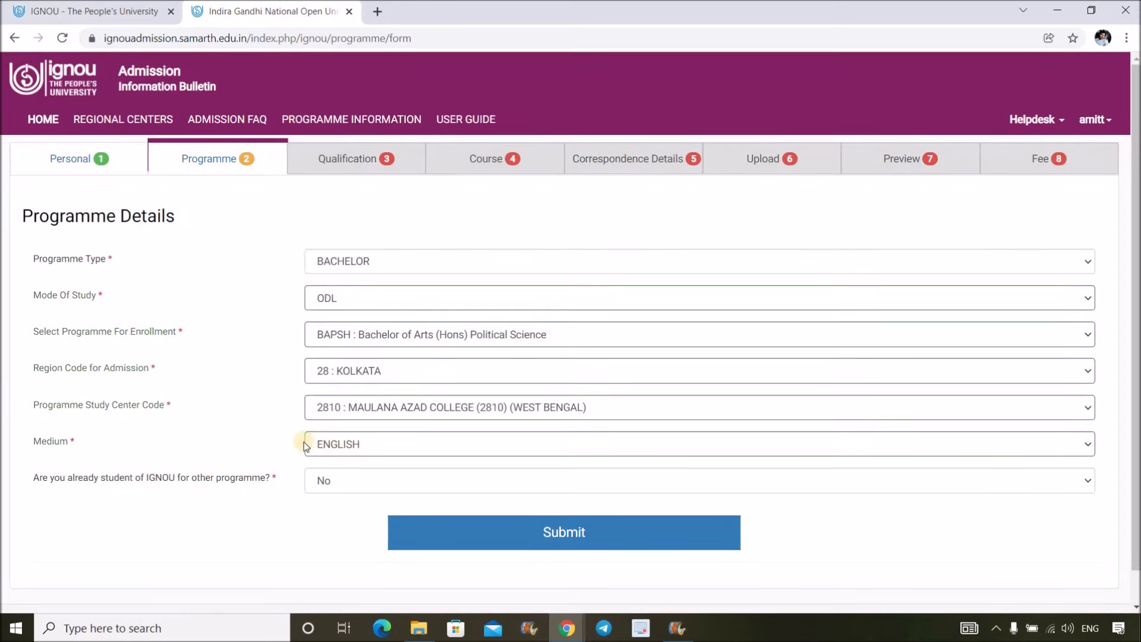
# - Set programme type MASTER, mode ODL, and programme MEC Master of Arts (Economics)
pyautogui.click(410, 268)
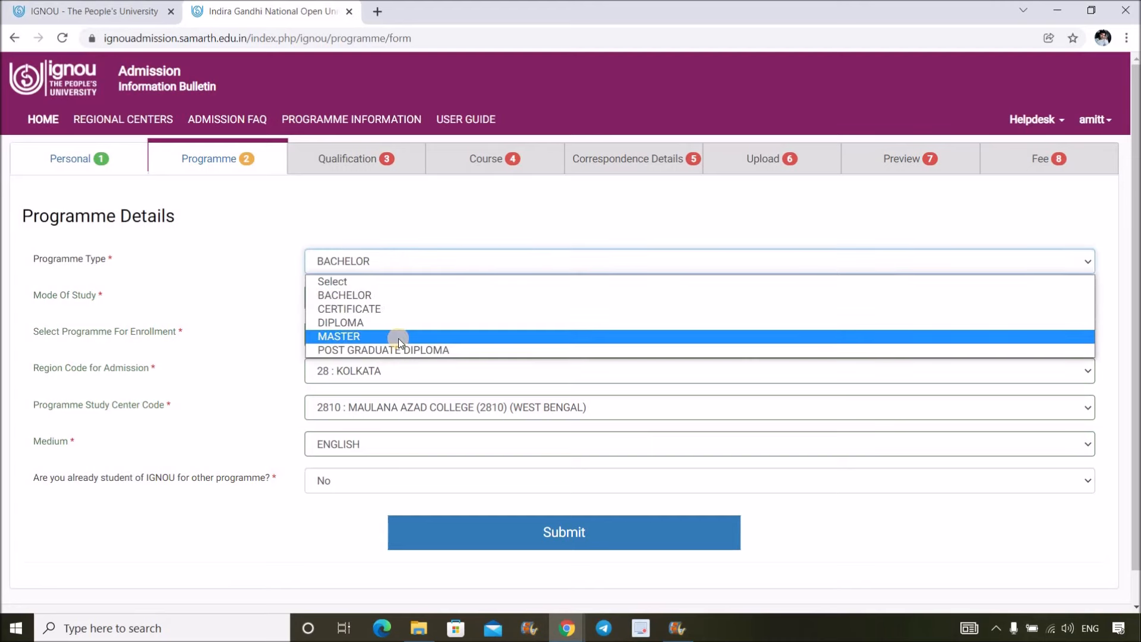
pyautogui.click(398, 336)
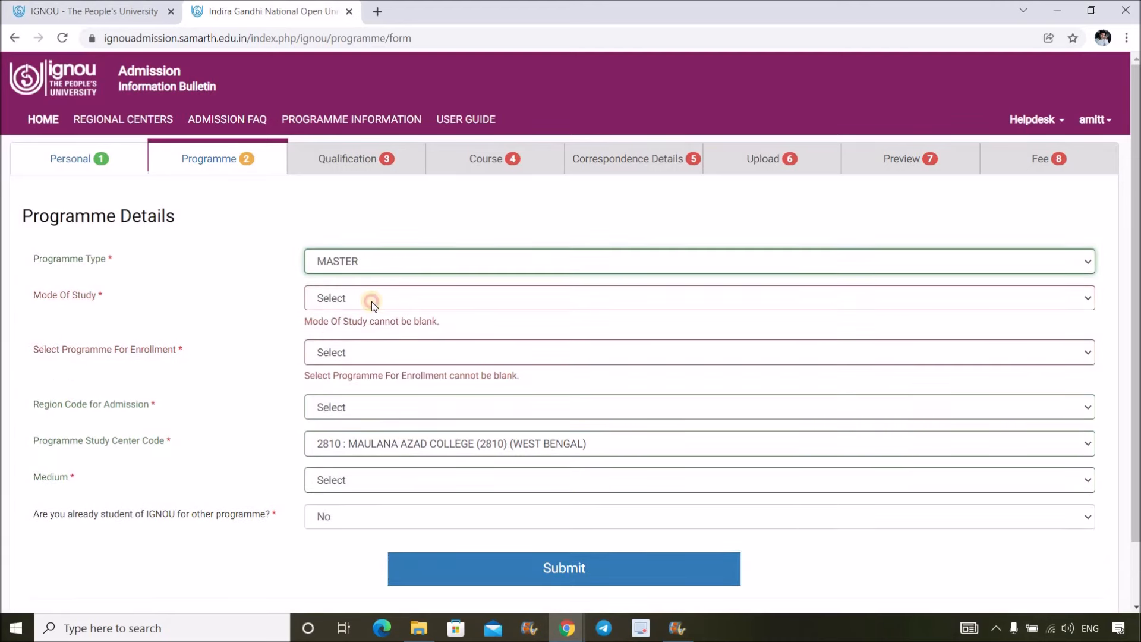
pyautogui.click(372, 301)
pyautogui.click(366, 333)
pyautogui.click(358, 334)
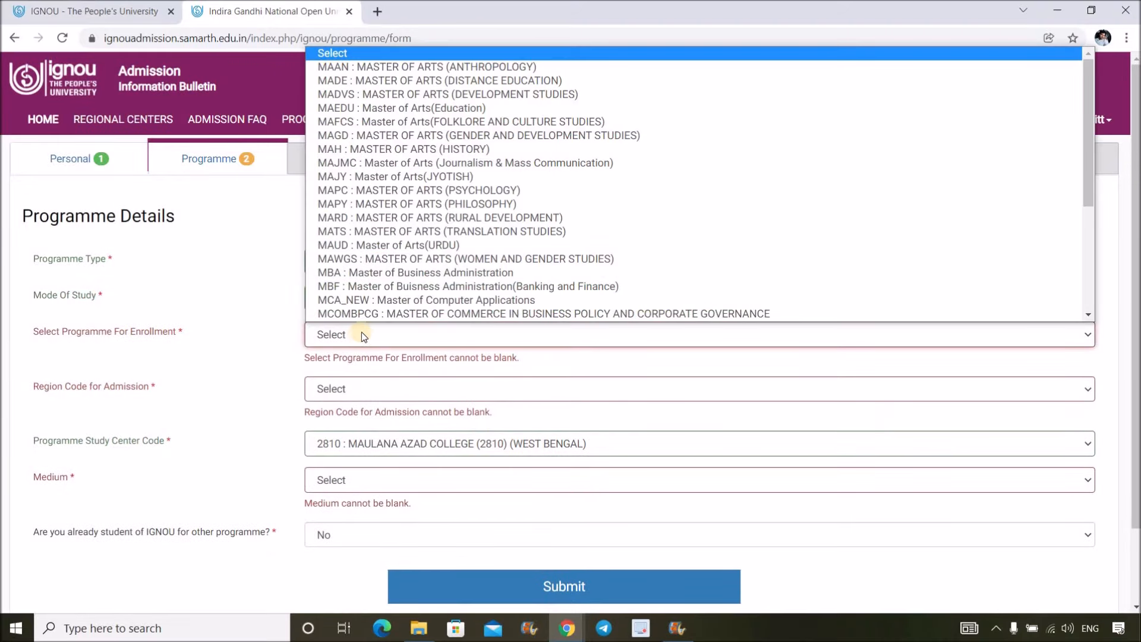
pyautogui.scroll(-2, 394, 302)
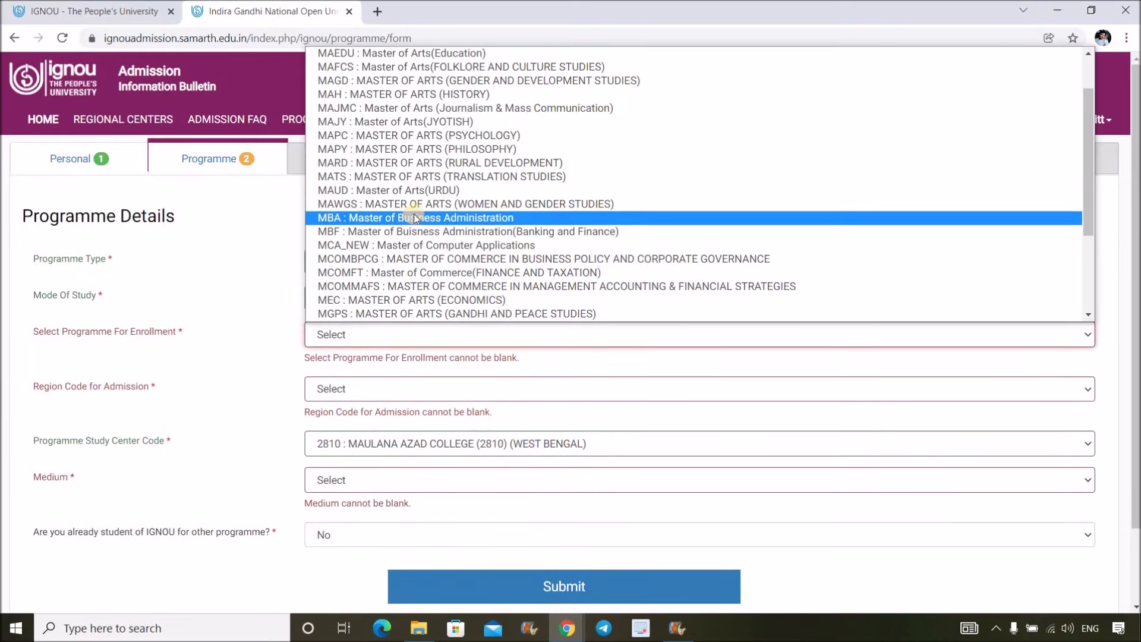
pyautogui.scroll(2, 414, 213)
pyautogui.scroll(-4, 422, 189)
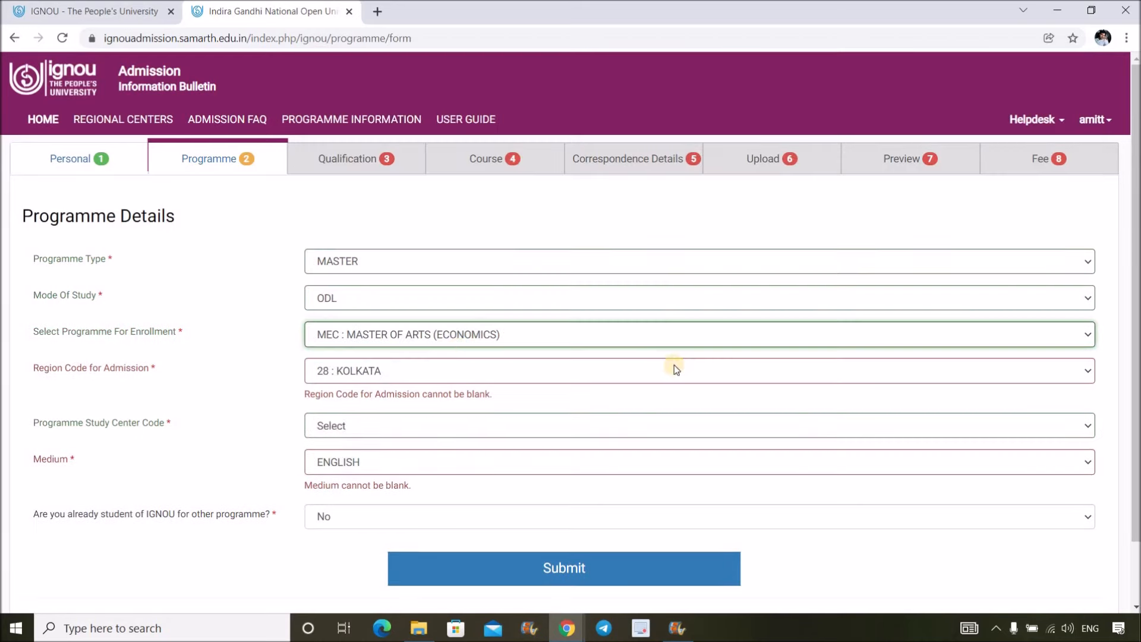
pyautogui.click(437, 367)
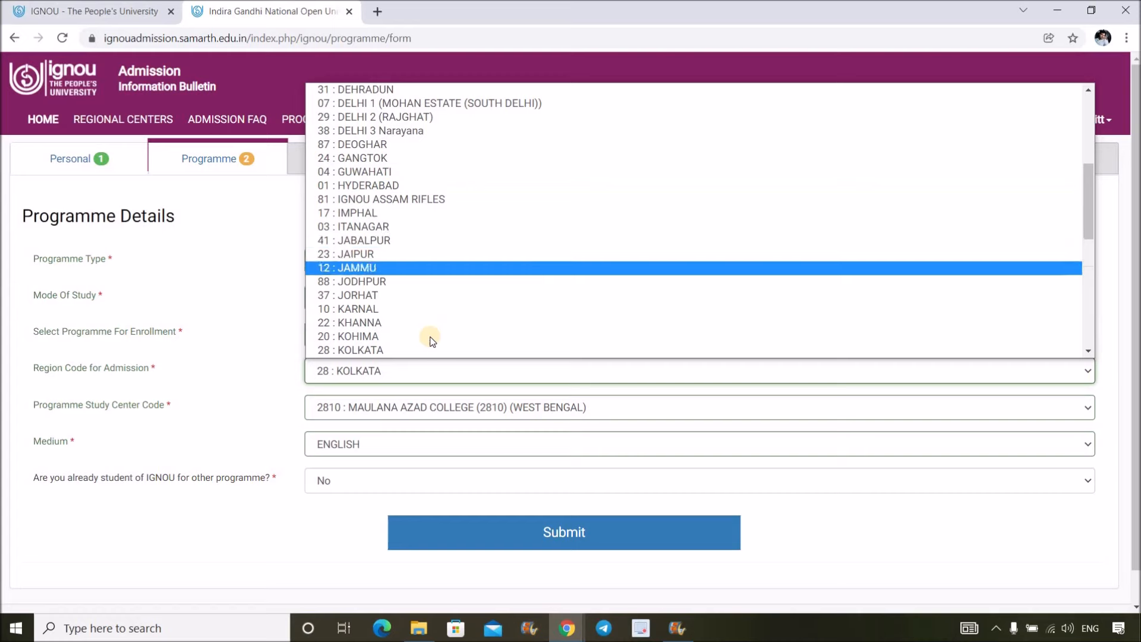
# - Choose 28 : KOLKATA region, 2810 Maulana Azad College study centre and ENGLISH medium, then submit
pyautogui.click(529, 349)
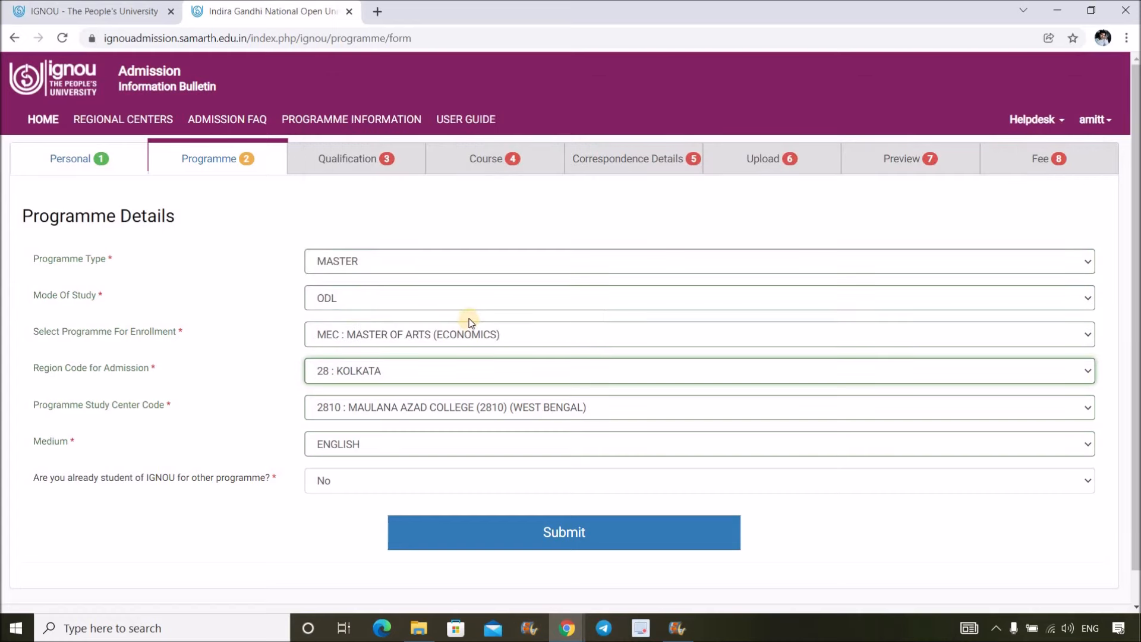
pyautogui.click(387, 406)
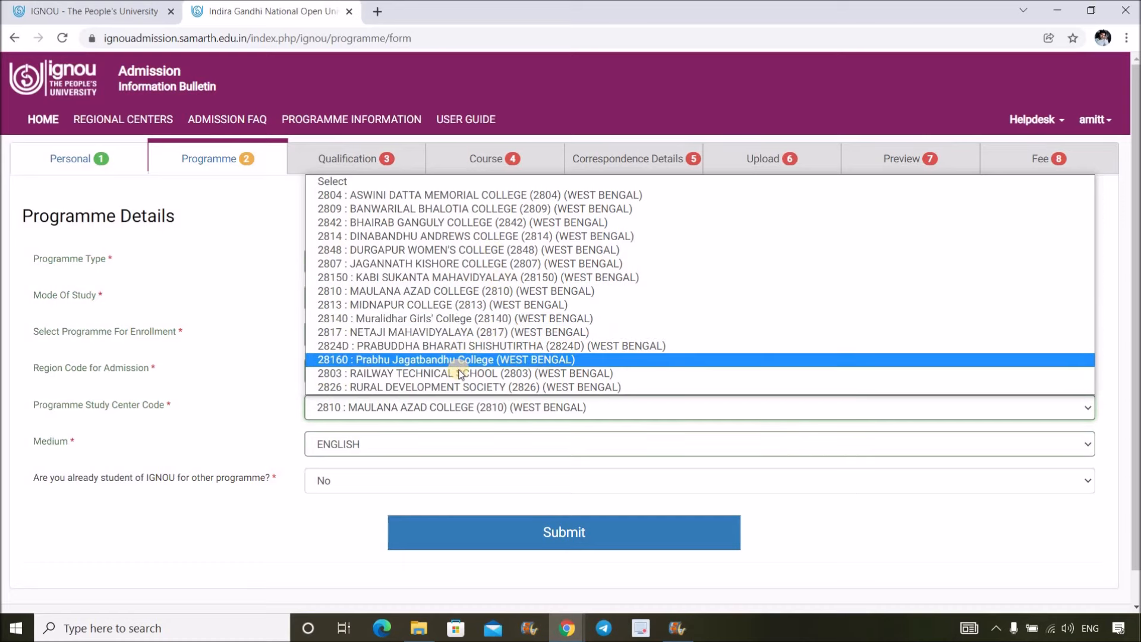
pyautogui.click(464, 291)
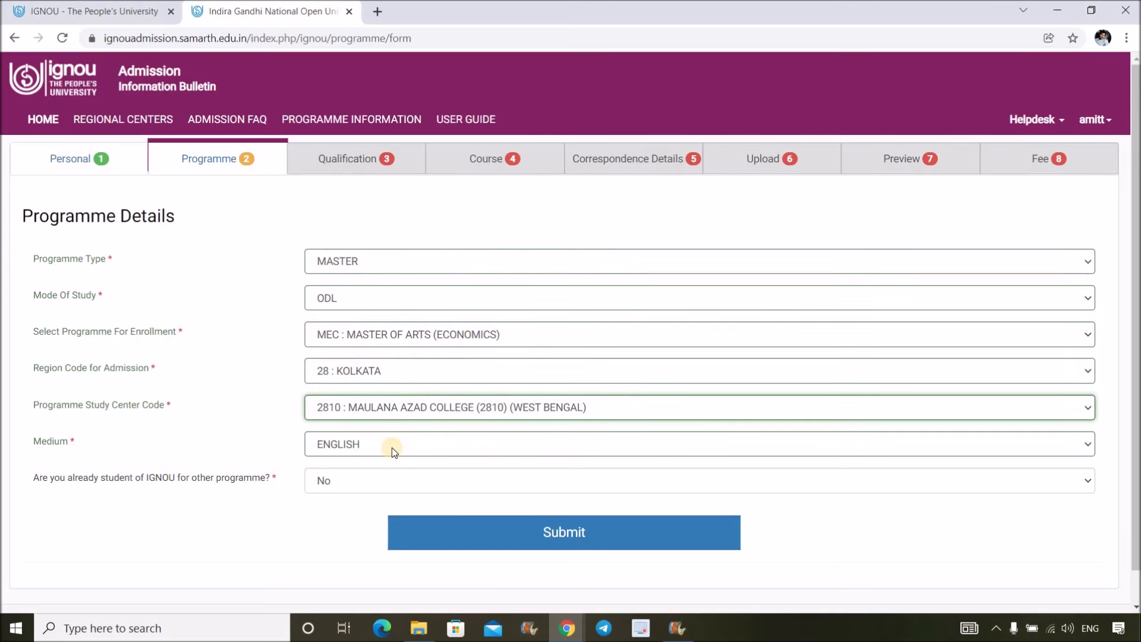
pyautogui.click(391, 446)
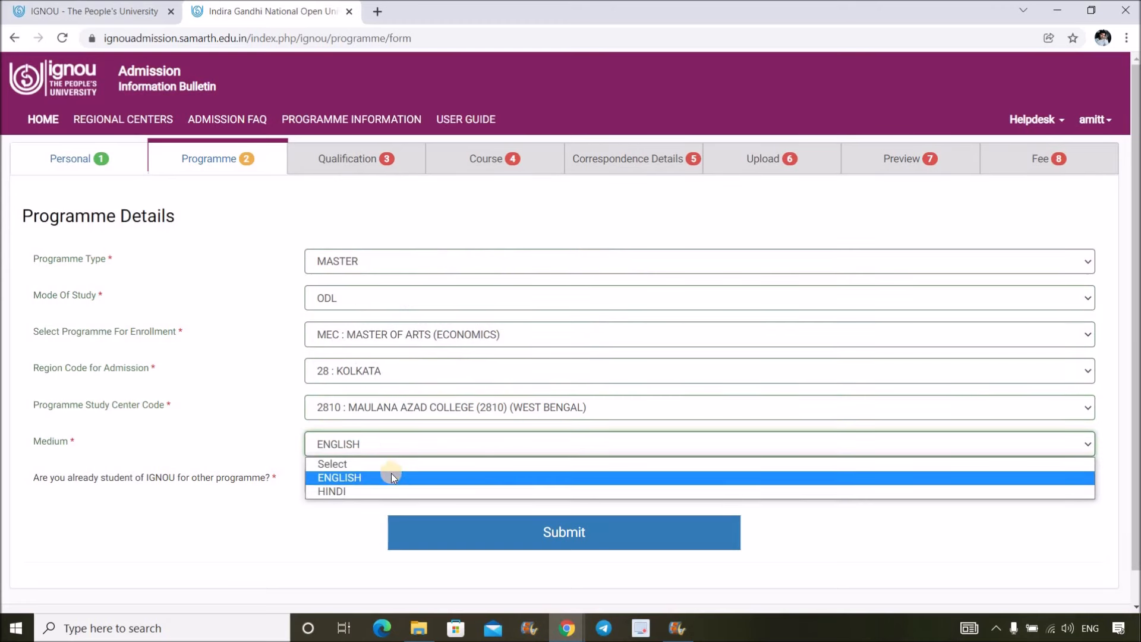
pyautogui.click(392, 476)
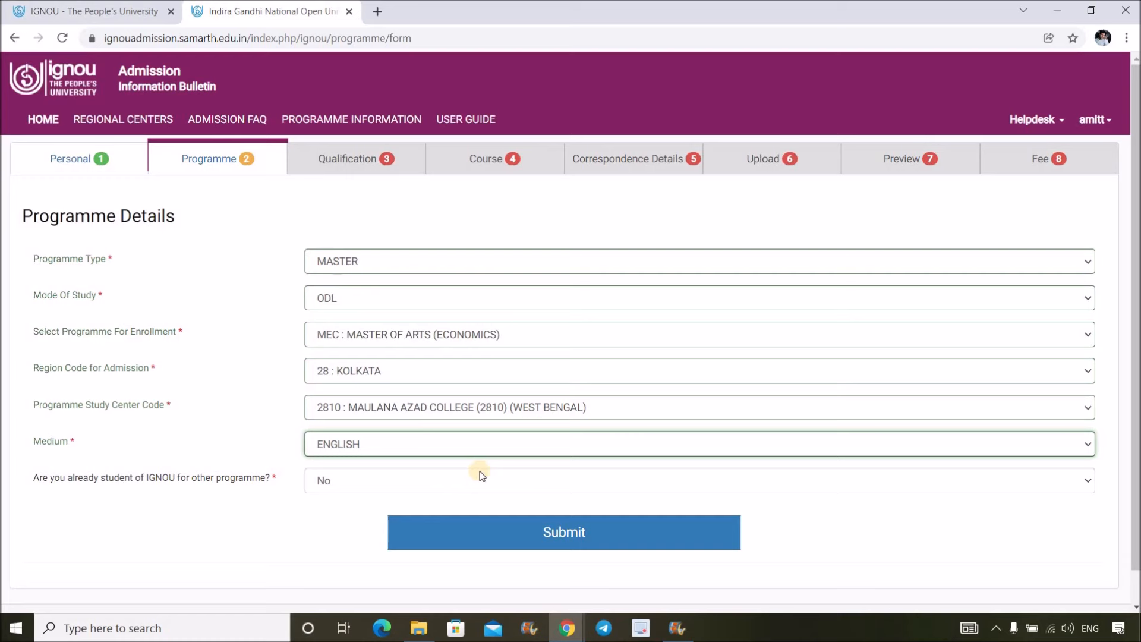
pyautogui.click(563, 531)
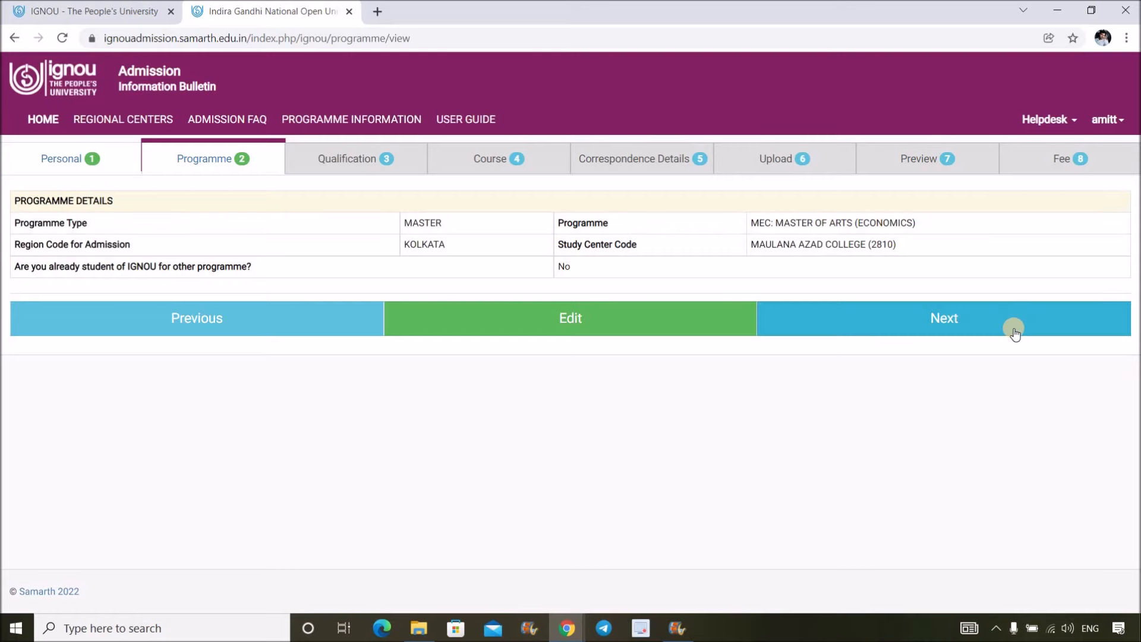
# - Reopen the programme details, keep MASTER as programme type, resubmit, and continue to Qualification
pyautogui.click(981, 327)
pyautogui.click(212, 157)
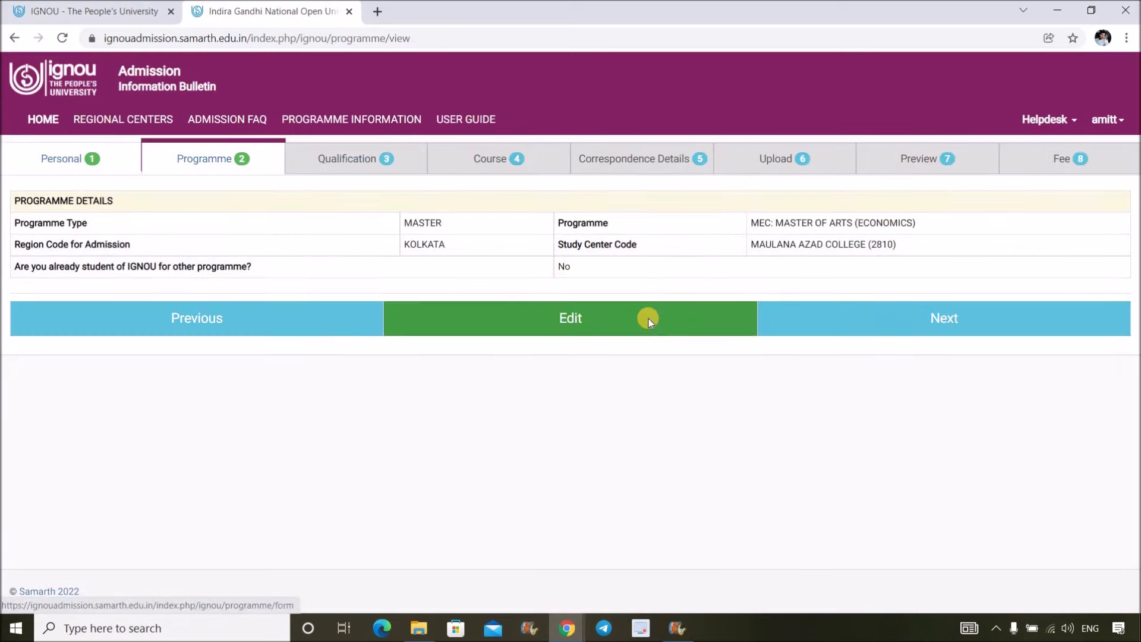
pyautogui.click(648, 318)
pyautogui.click(387, 259)
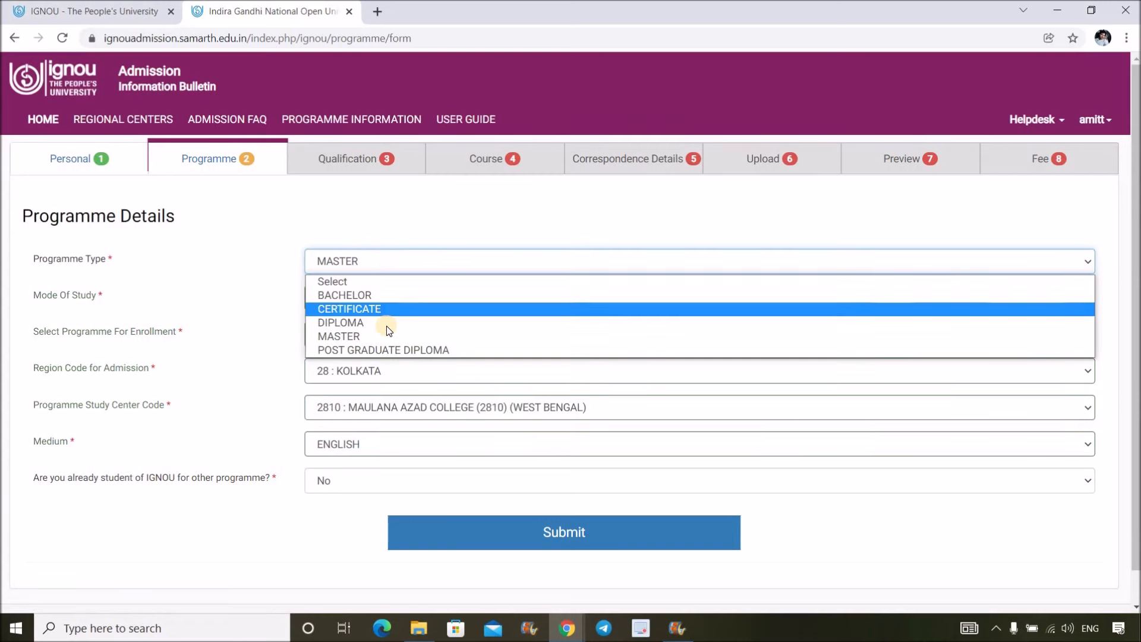
pyautogui.click(480, 222)
pyautogui.click(569, 534)
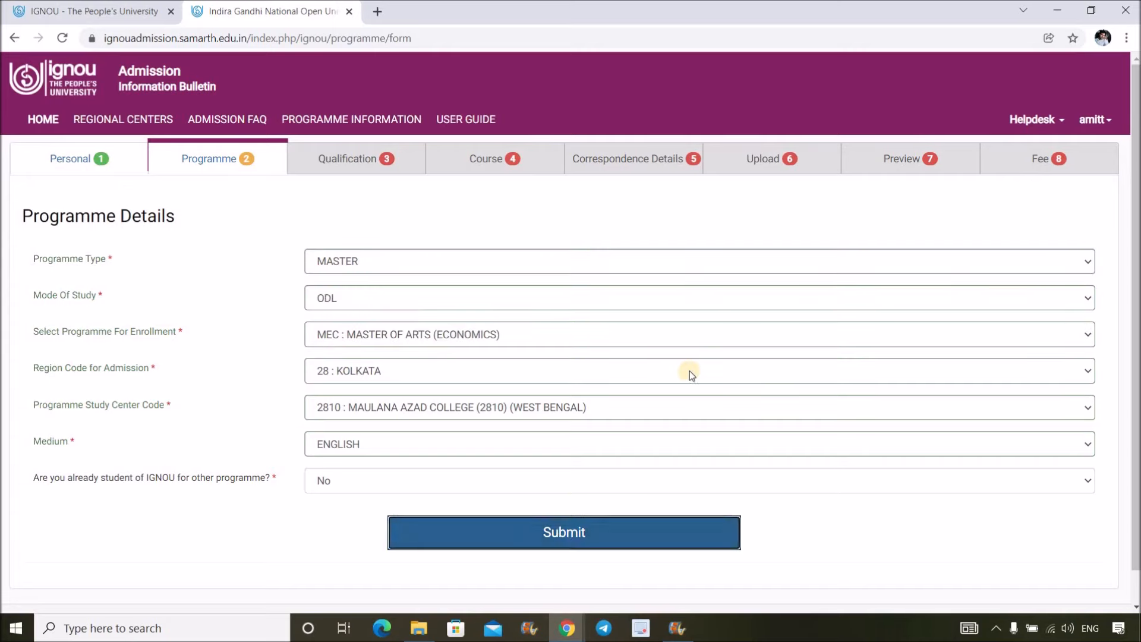
pyautogui.click(606, 540)
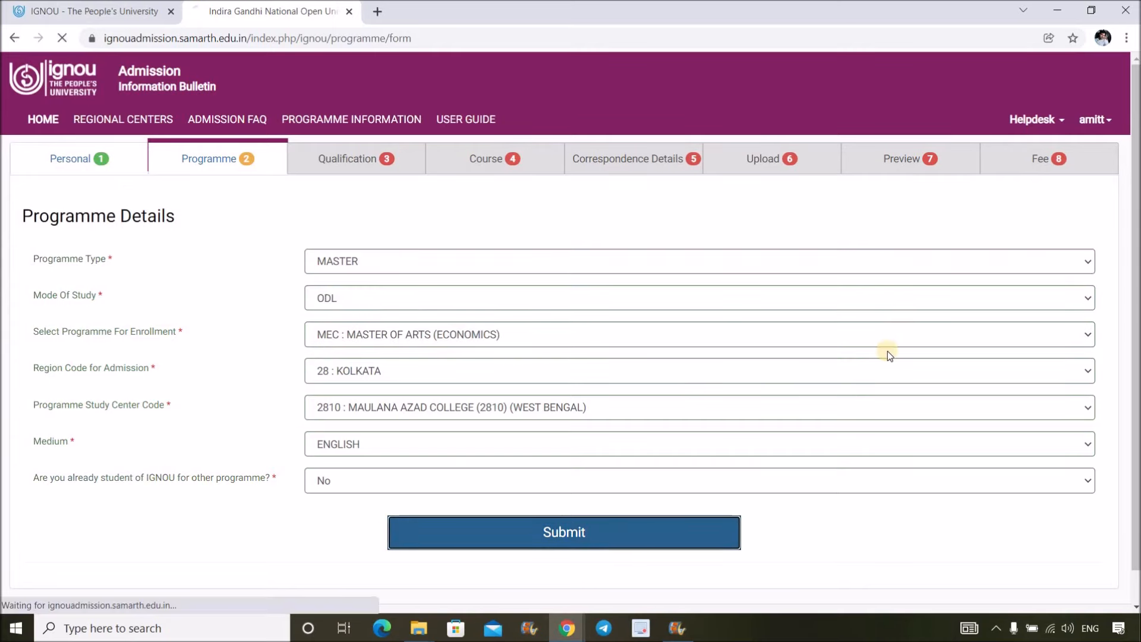
pyautogui.click(912, 319)
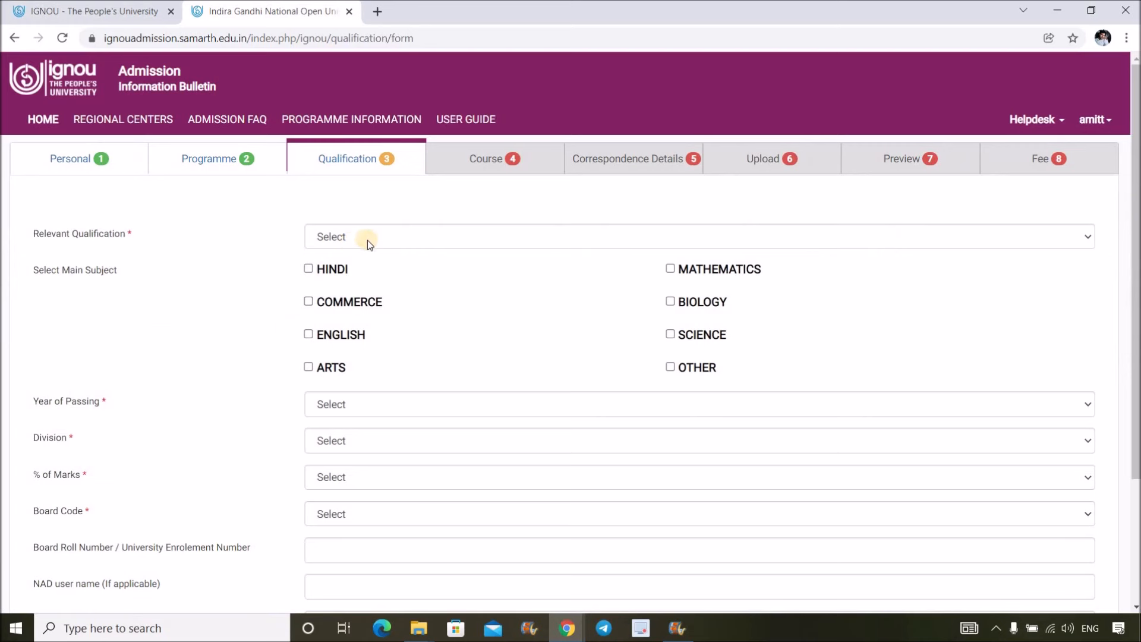
# - Select GRADUATION OR EQUIVALENT as qualification with main subject OTHER, entered as 'sociology'
pyautogui.click(369, 238)
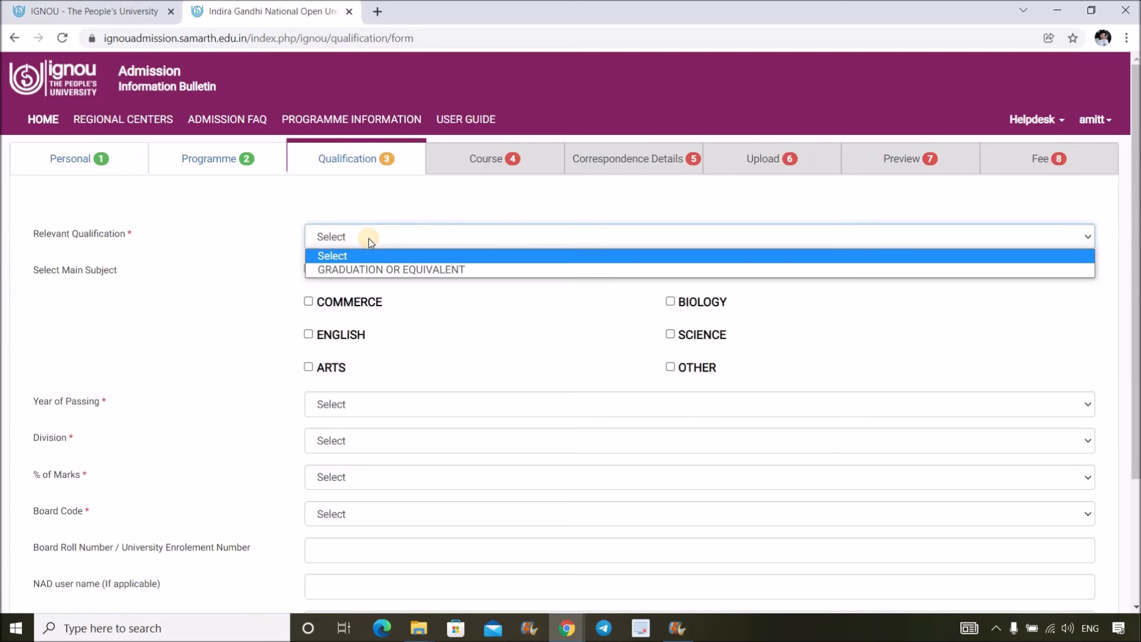
pyautogui.click(380, 269)
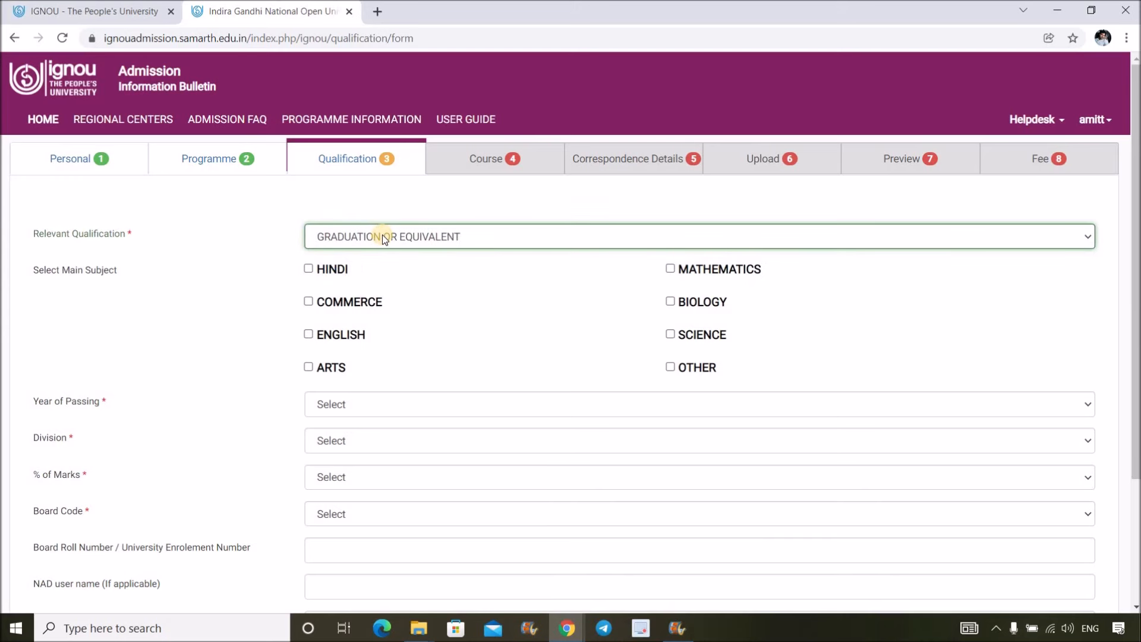
pyautogui.click(383, 236)
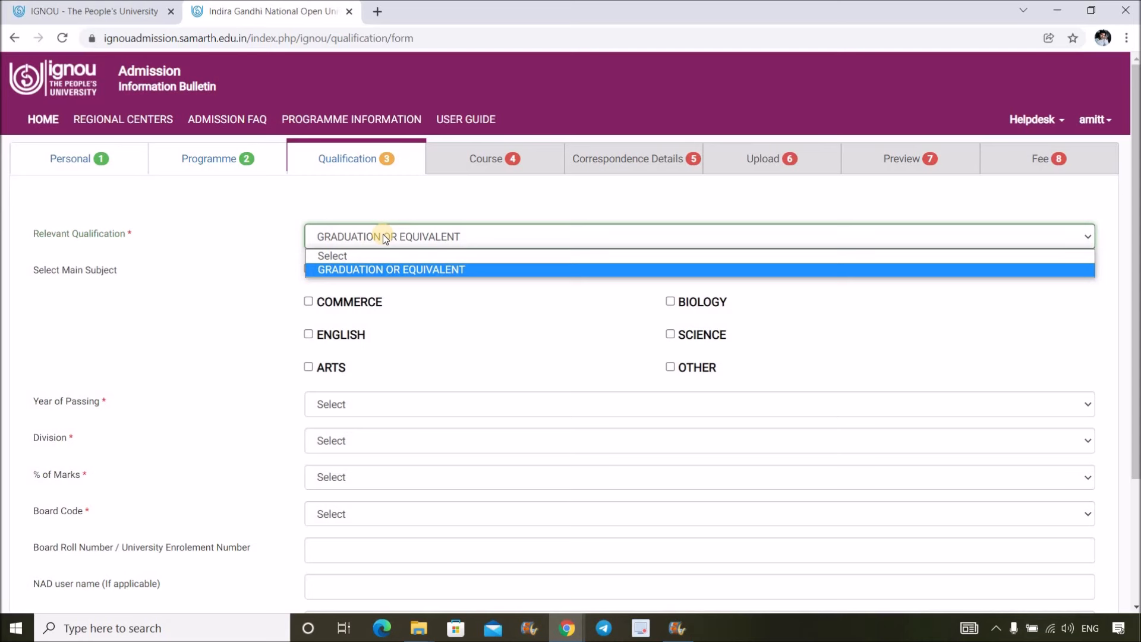
pyautogui.click(463, 270)
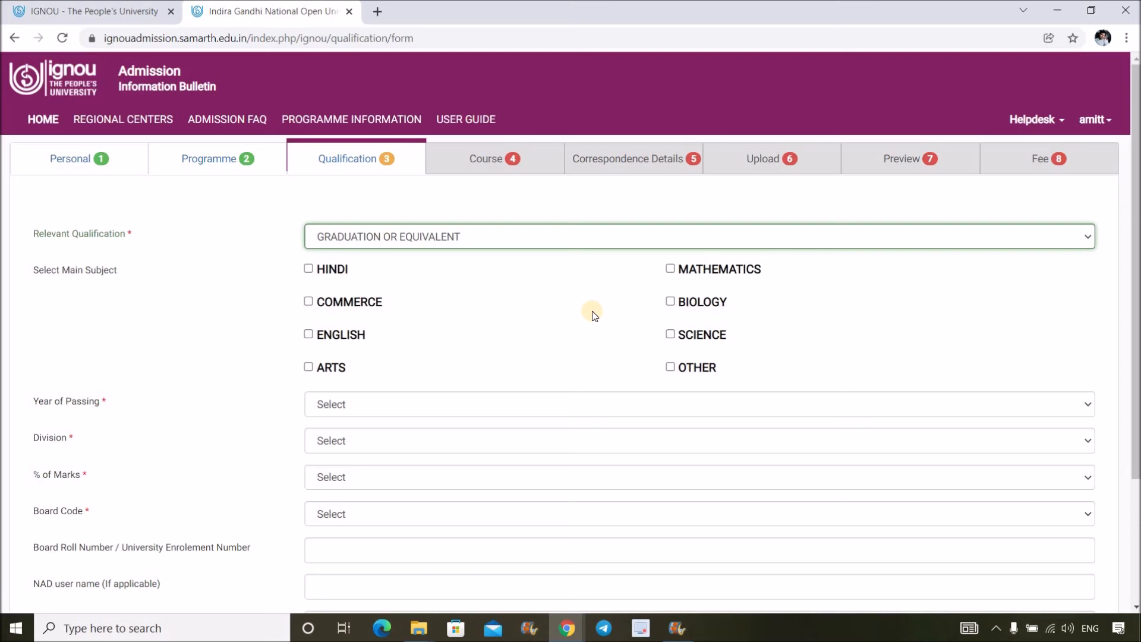
pyautogui.click(671, 269)
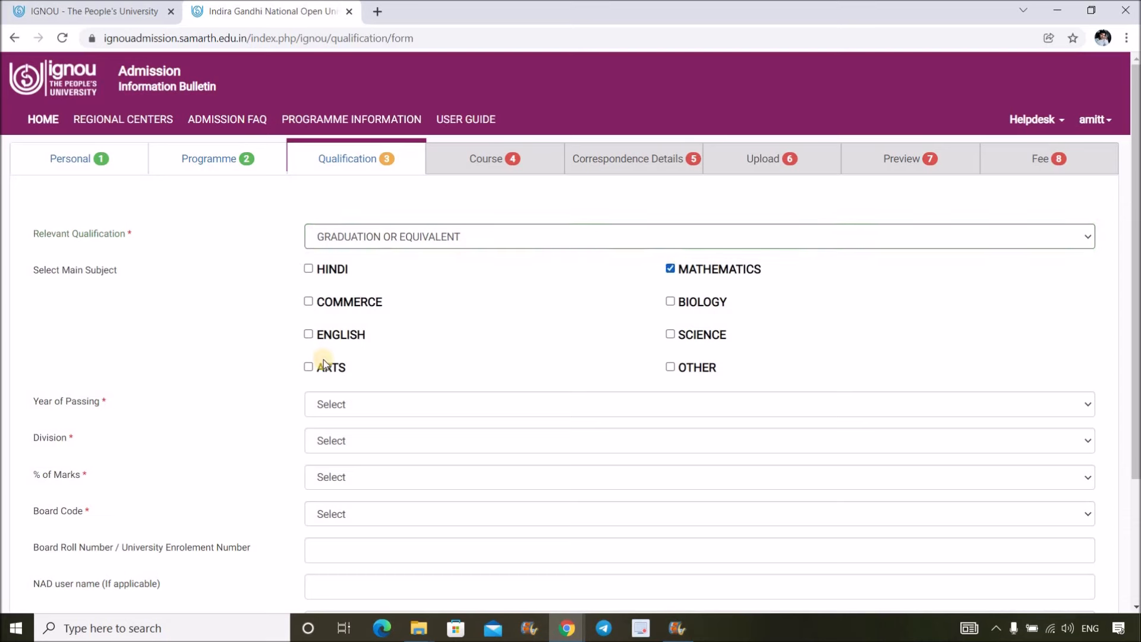
pyautogui.click(671, 270)
pyautogui.click(670, 367)
pyautogui.click(790, 404)
pyautogui.write('sociology')
# - Set the year of passing to 2013 and the division to First
pyautogui.click(428, 440)
pyautogui.click(428, 269)
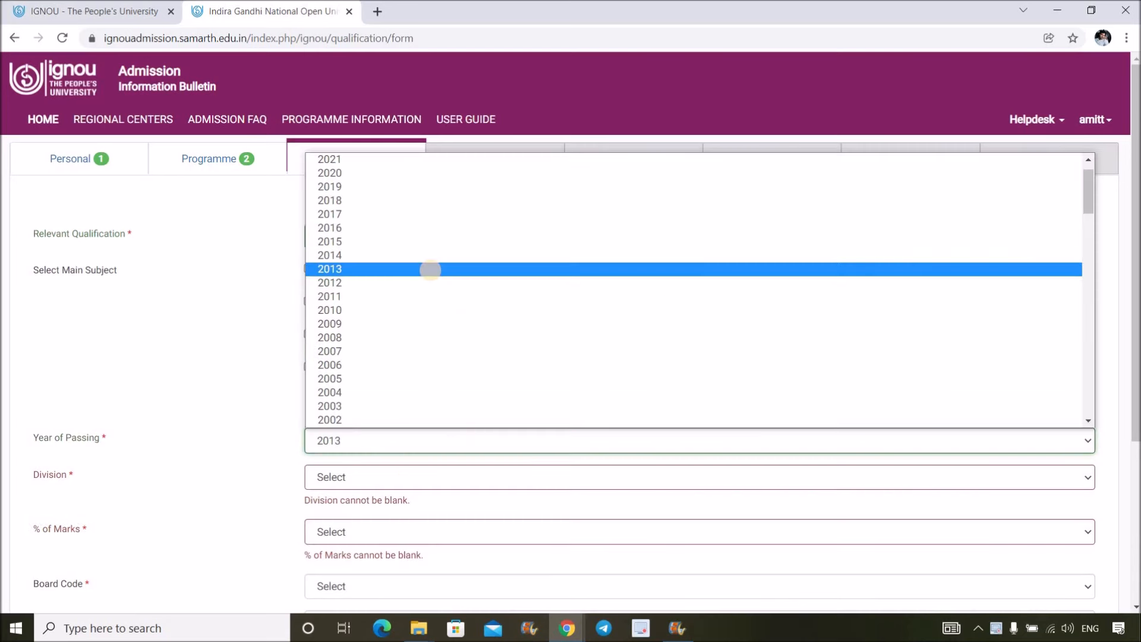
pyautogui.click(431, 269)
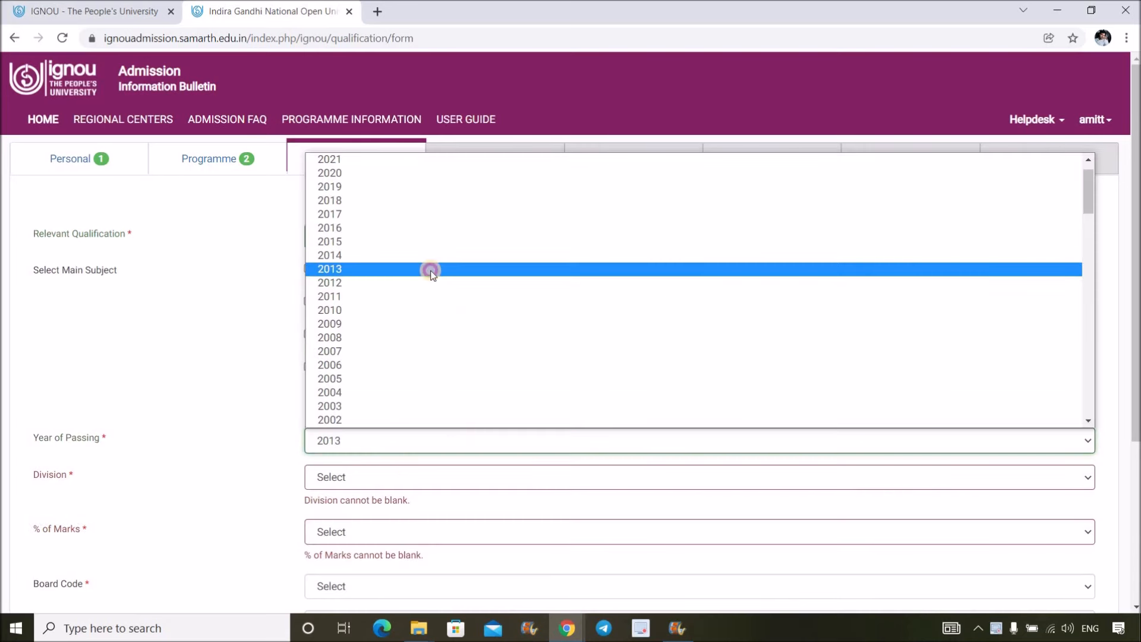
pyautogui.click(394, 477)
pyautogui.click(399, 510)
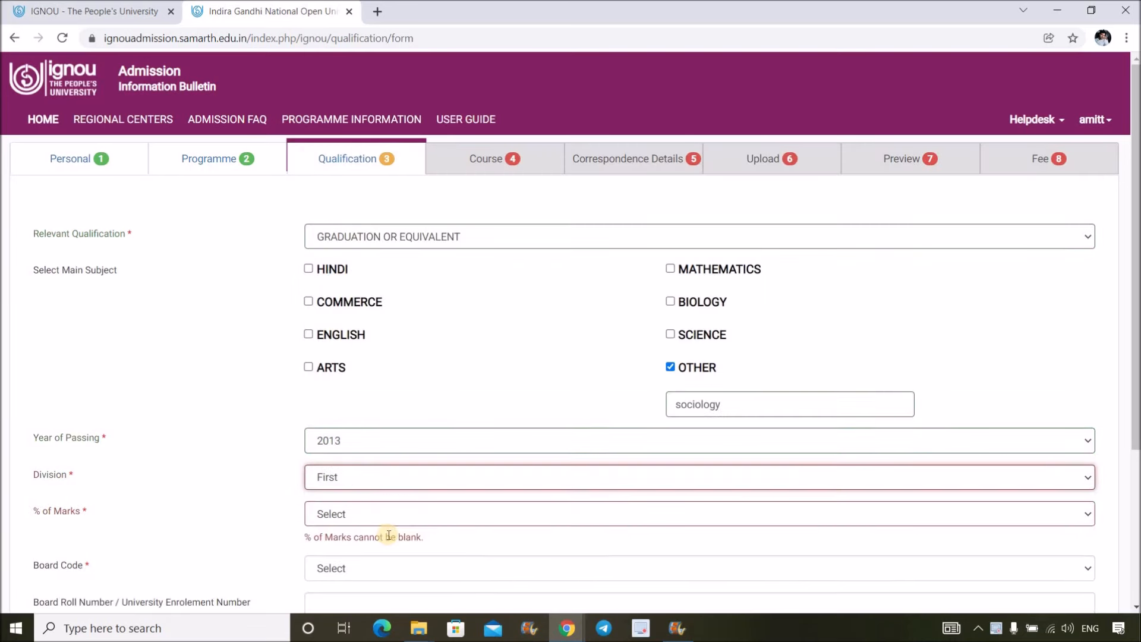
# - Set percentage of marks to 69 and board code to 9999 NOT LISTED
pyautogui.click(380, 514)
pyautogui.click(371, 366)
pyautogui.scroll(-2, 380, 381)
pyautogui.click(386, 402)
pyautogui.scroll(-1, 393, 381)
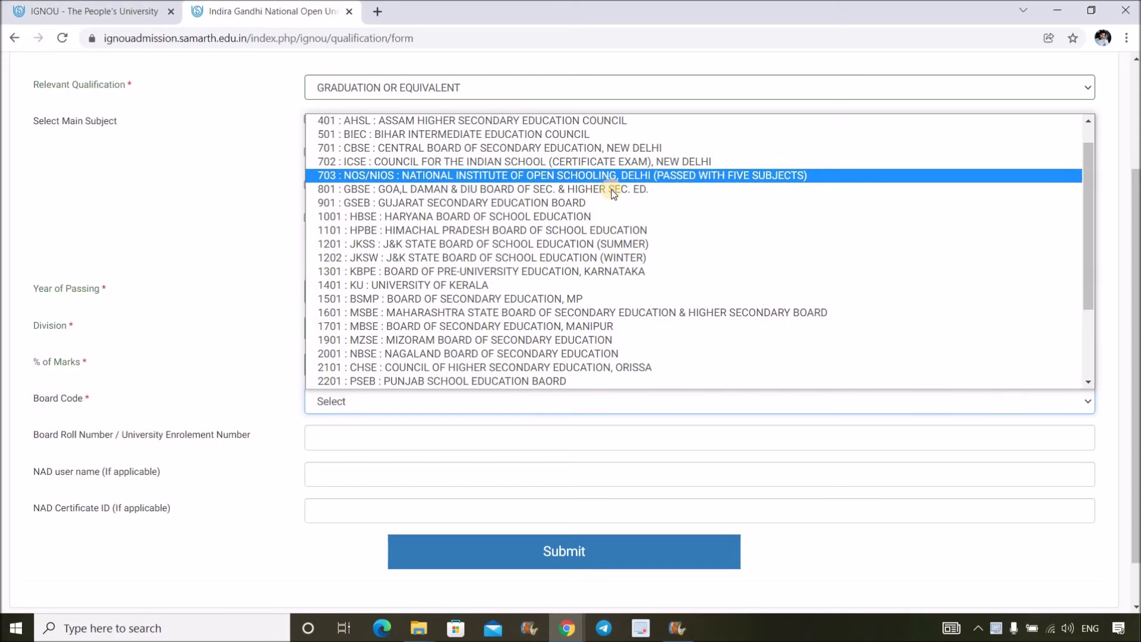
pyautogui.scroll(-3, 516, 185)
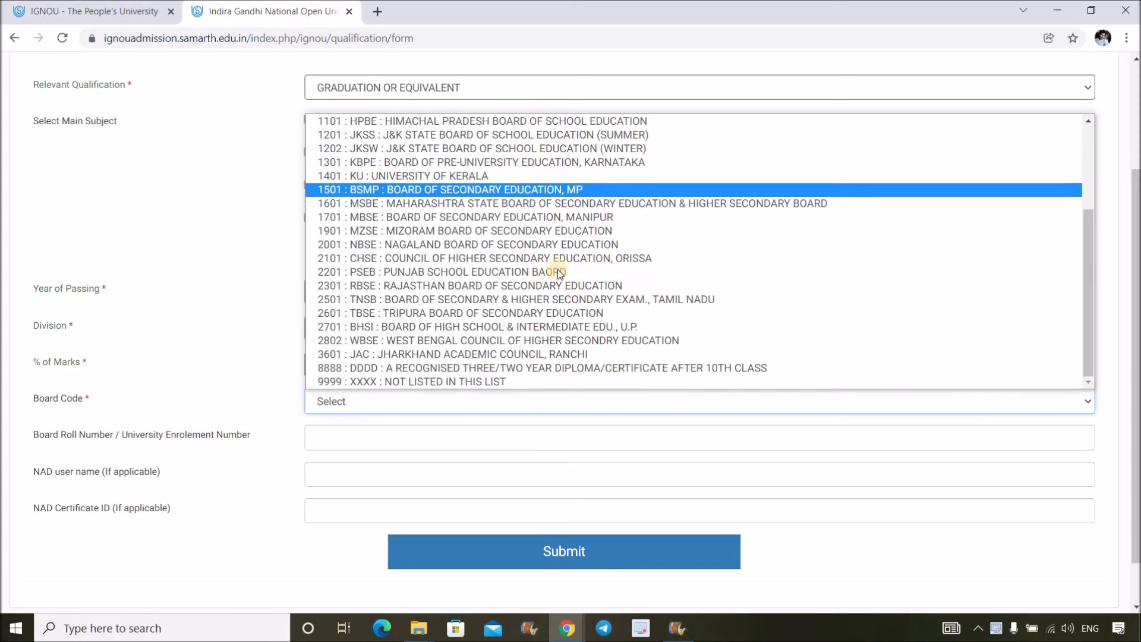
pyautogui.scroll(4, 561, 309)
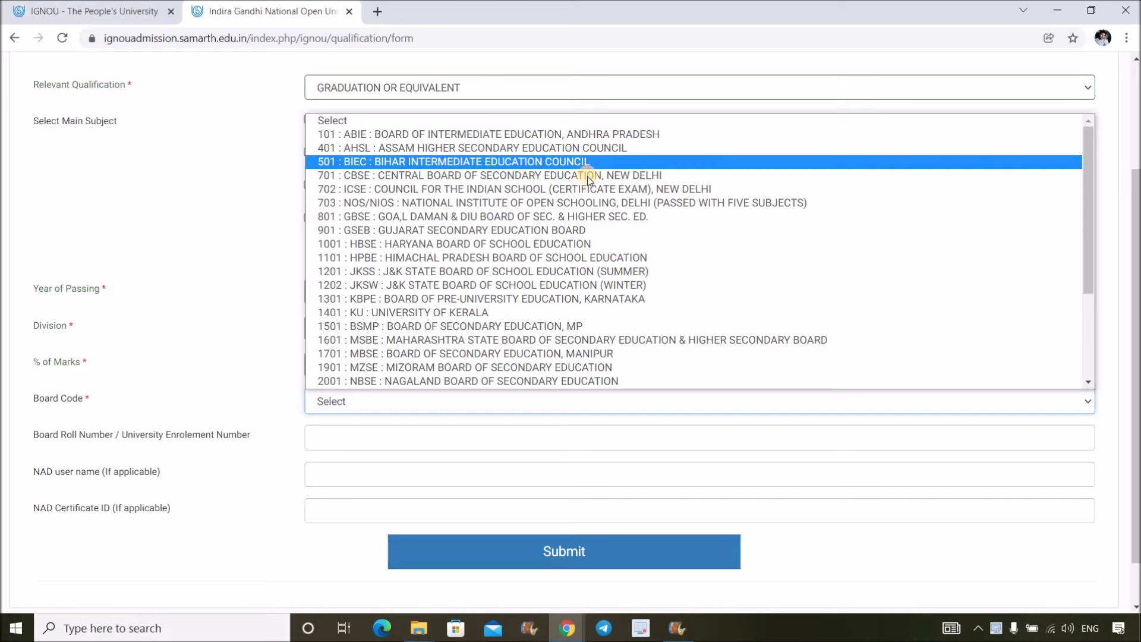
pyautogui.scroll(-4, 587, 177)
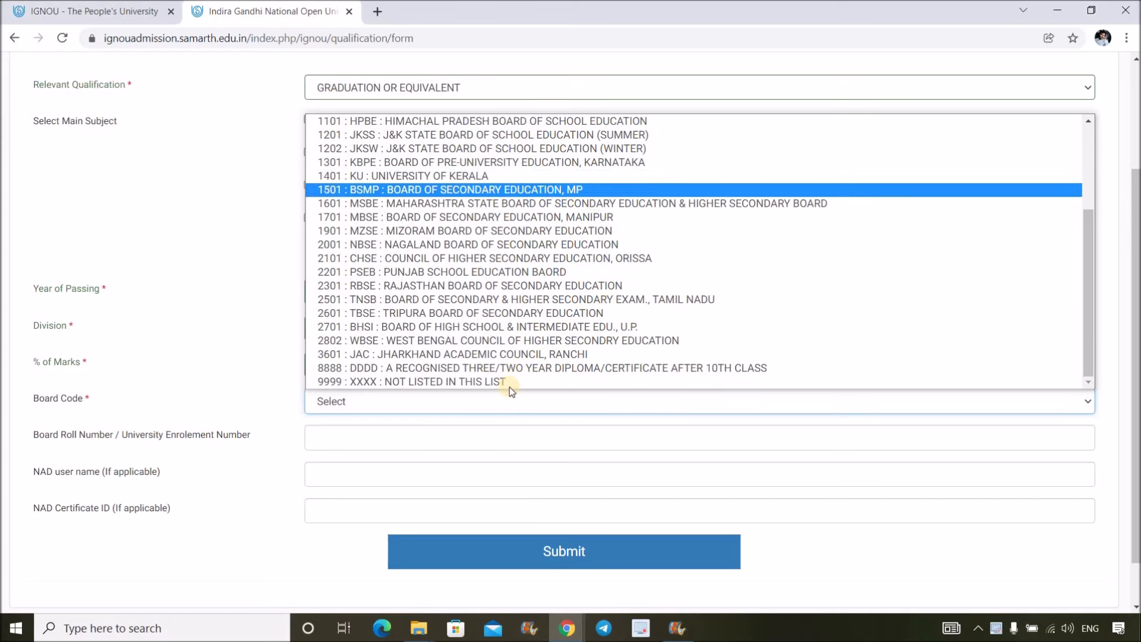
pyautogui.click(469, 381)
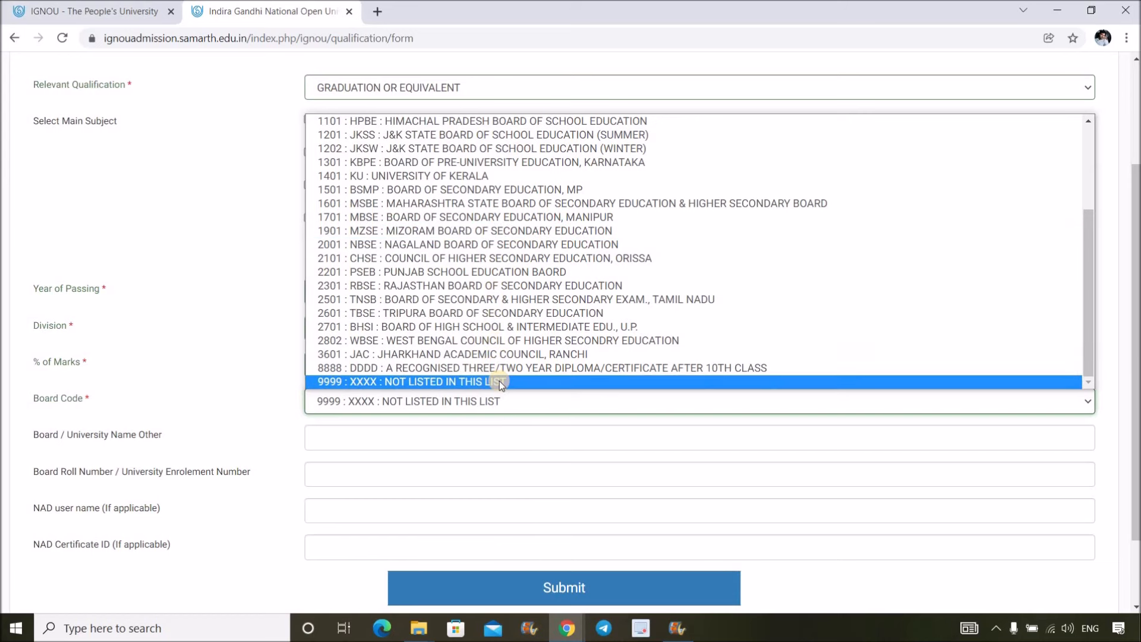
pyautogui.click(500, 380)
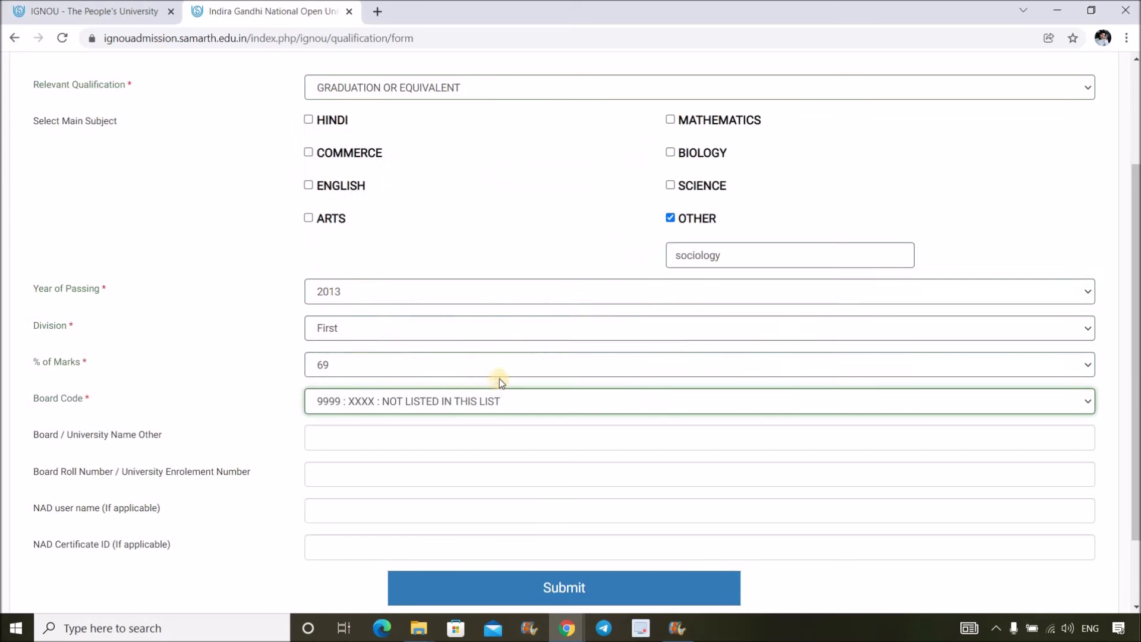
# - Enter 'IGNOU' as the board or university name and fill in the board roll number
pyautogui.click(468, 438)
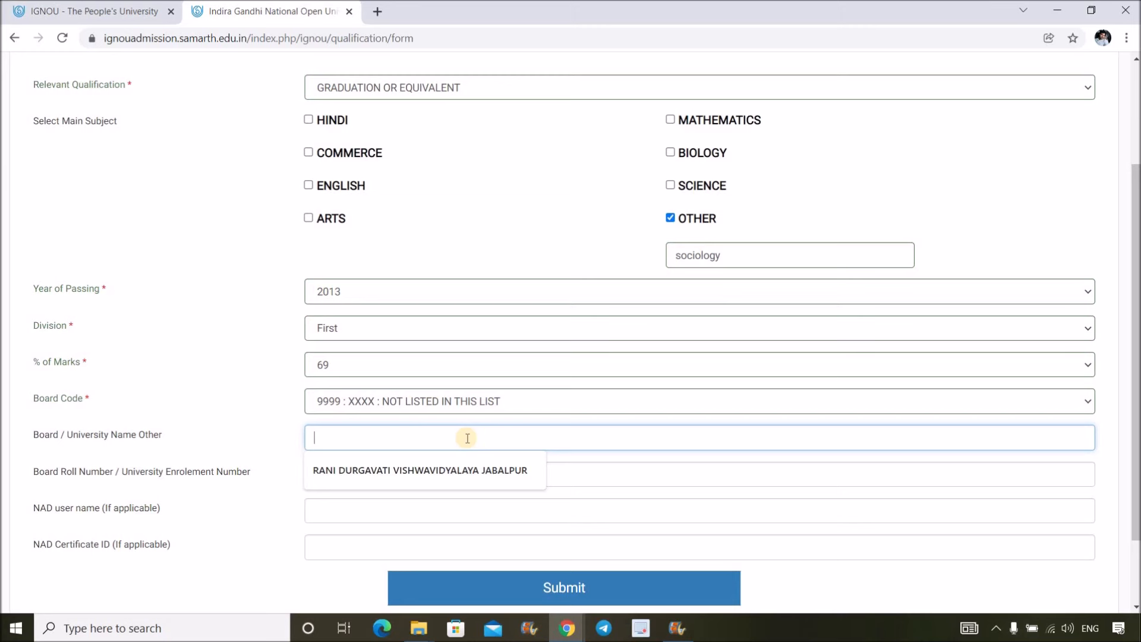
pyautogui.write('I')
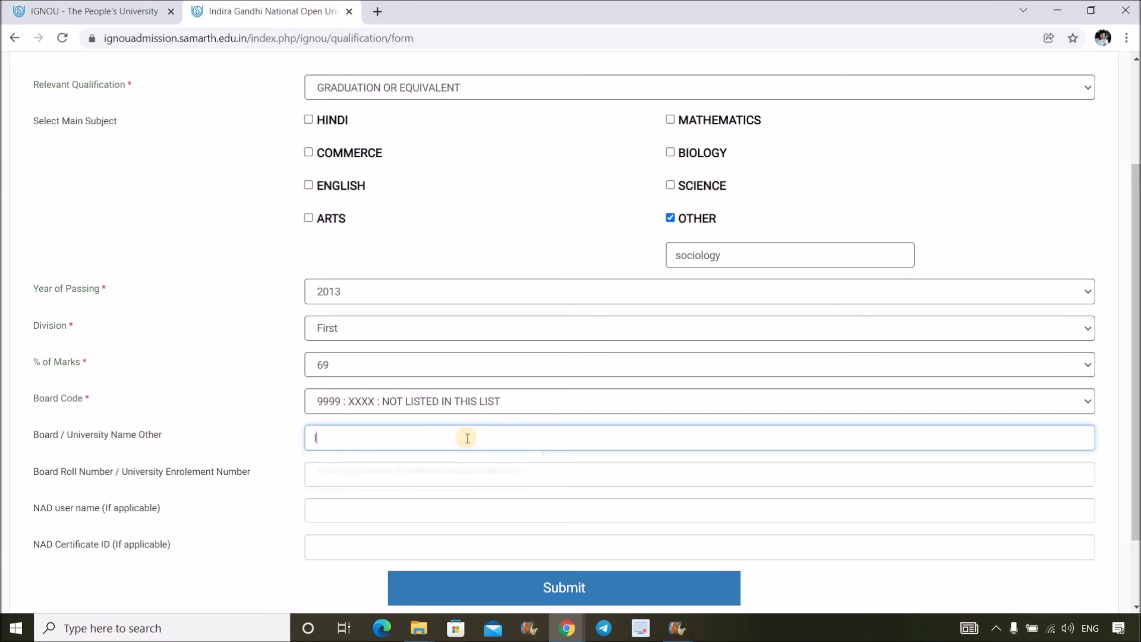
pyautogui.write('GNOU')
pyautogui.click(381, 472)
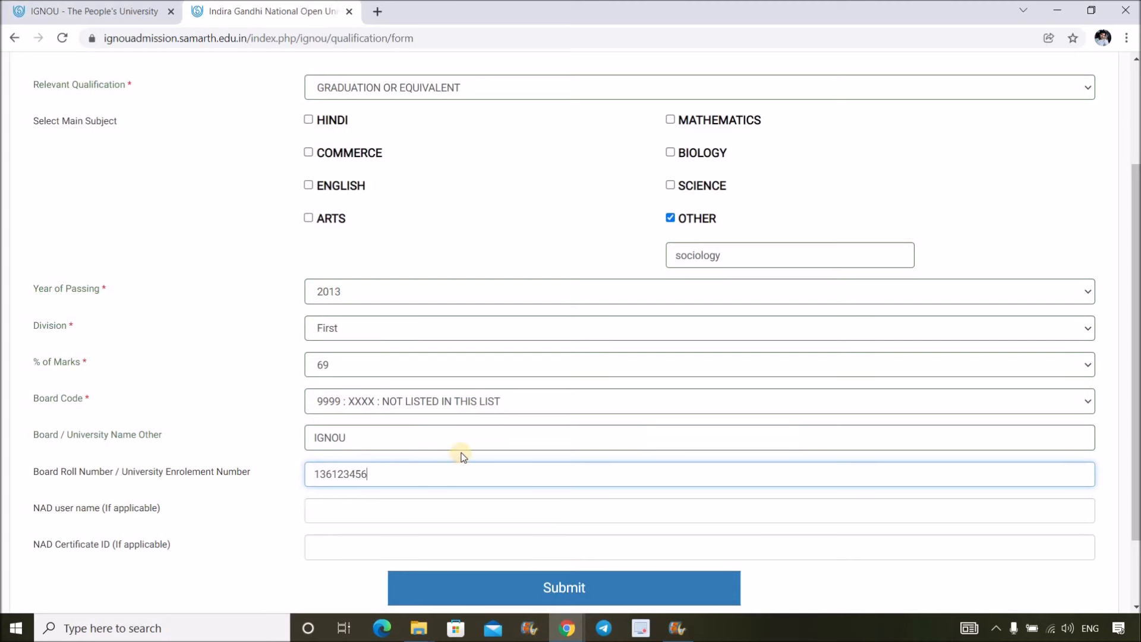
pyautogui.scroll(1, 572, 190)
pyautogui.scroll(1, 709, 319)
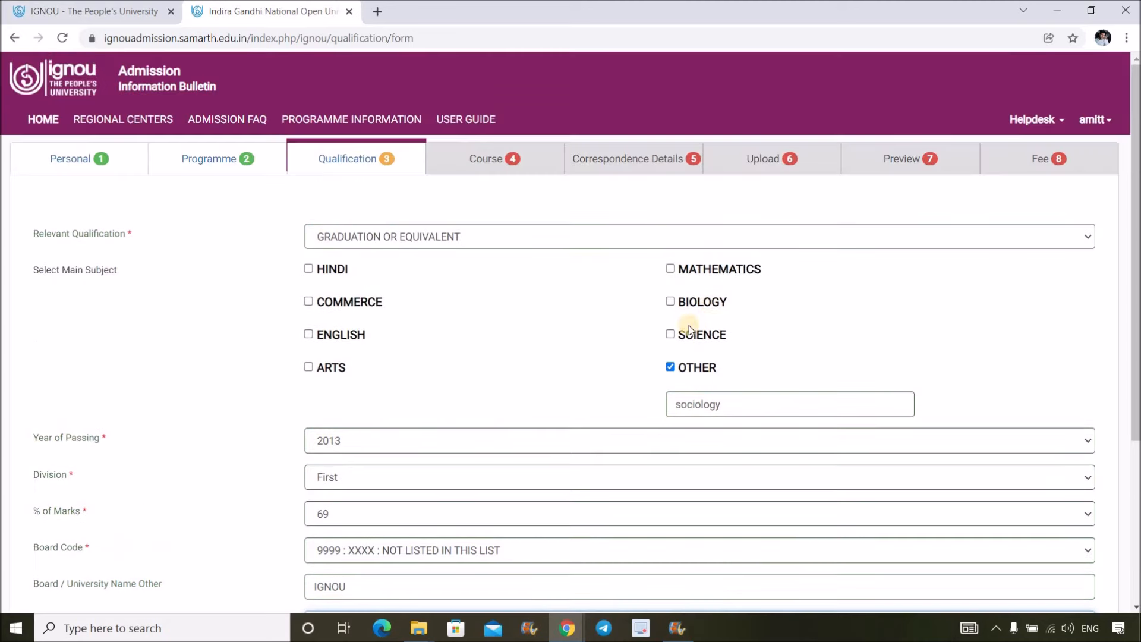
pyautogui.scroll(-4, 572, 339)
# - Submit and resave the graduation qualification, then continue to MEC course selection
pyautogui.click(597, 498)
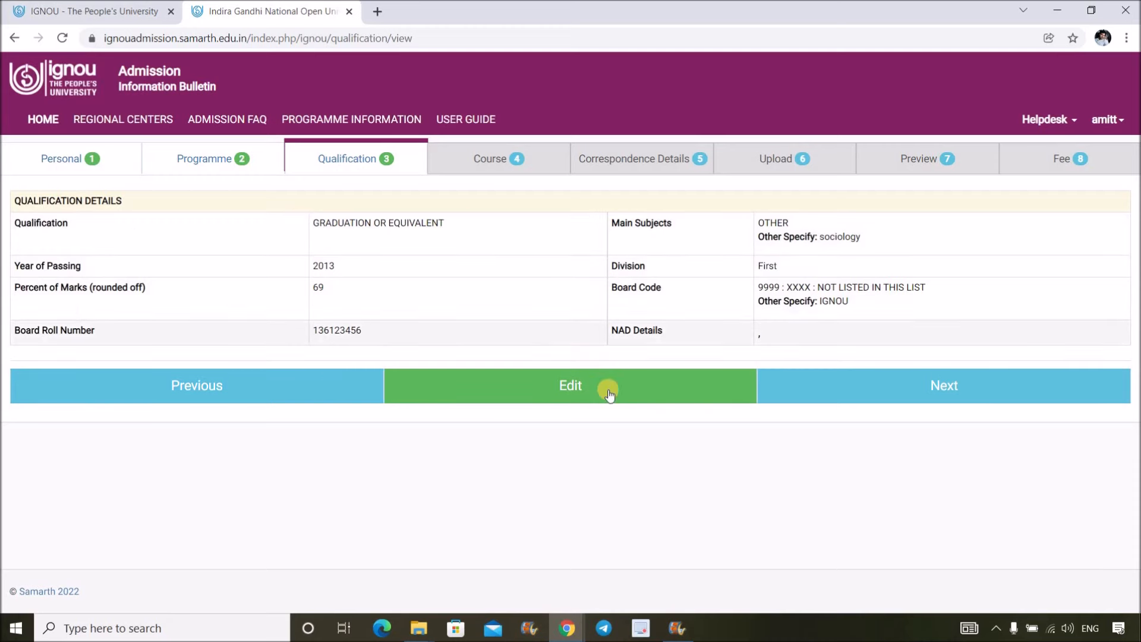
pyautogui.click(609, 387)
pyautogui.scroll(-4, 624, 408)
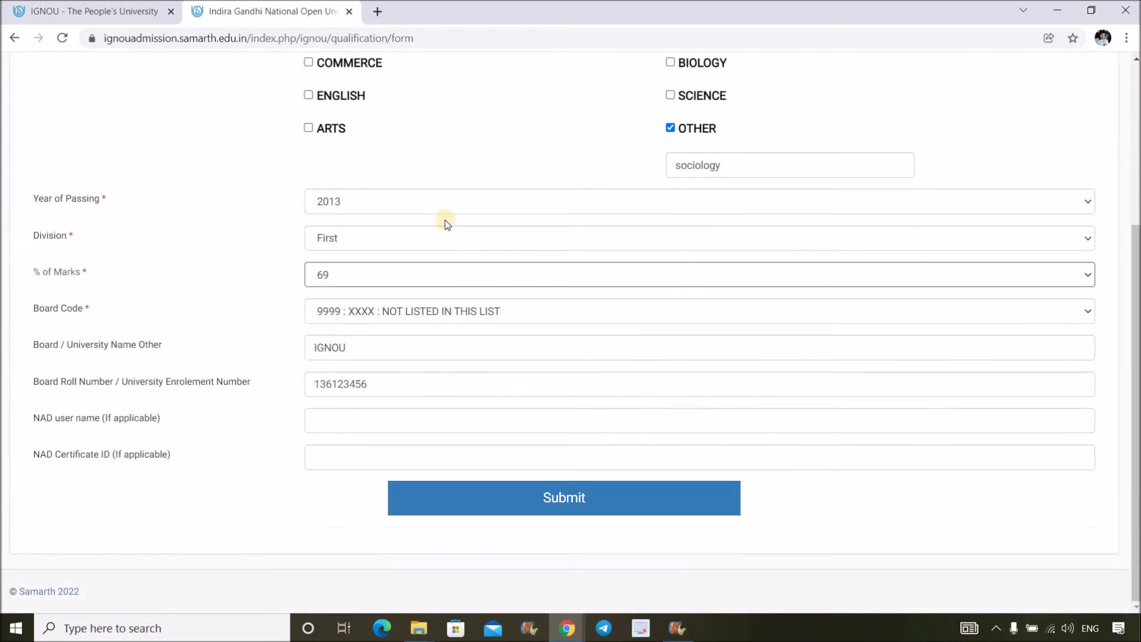
pyautogui.click(588, 491)
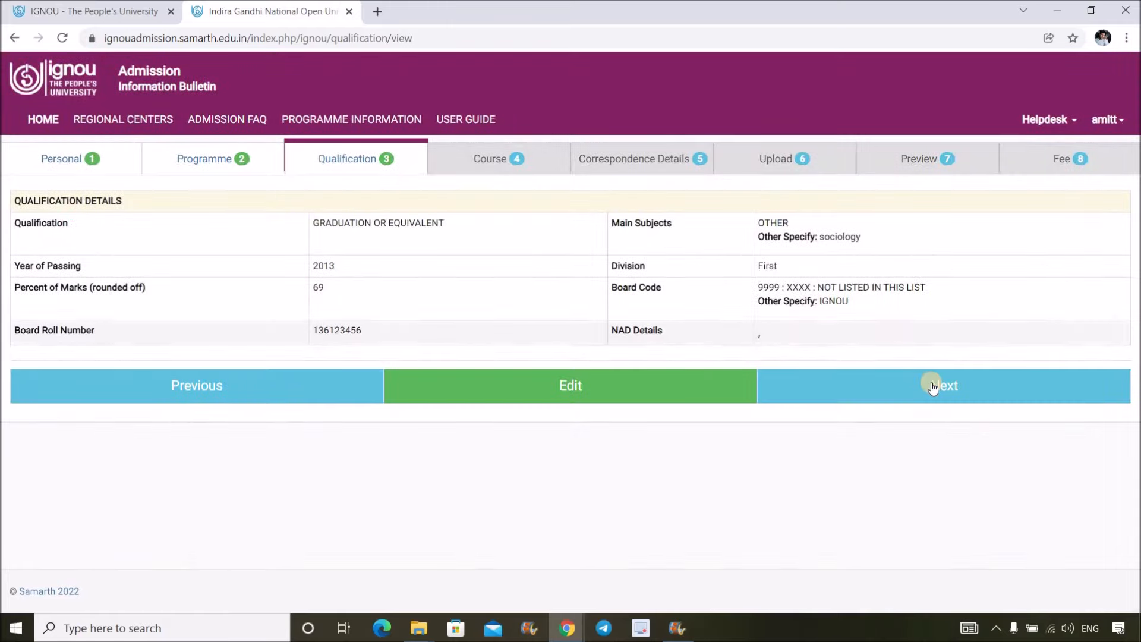
pyautogui.click(932, 383)
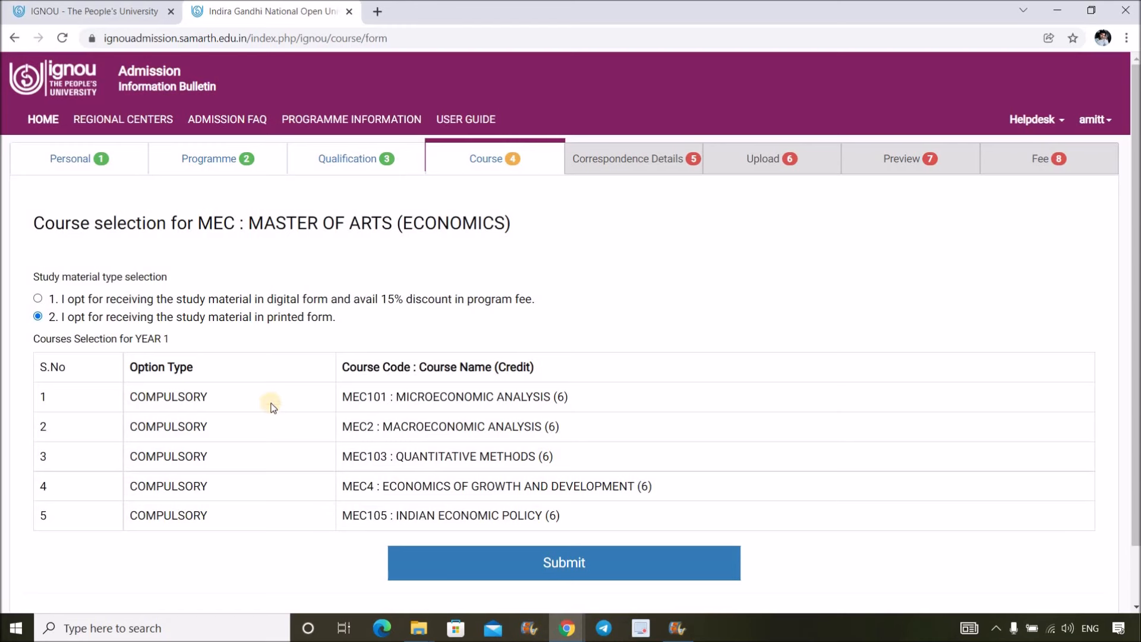
pyautogui.moveTo(132, 398); pyautogui.dragTo(620, 513)
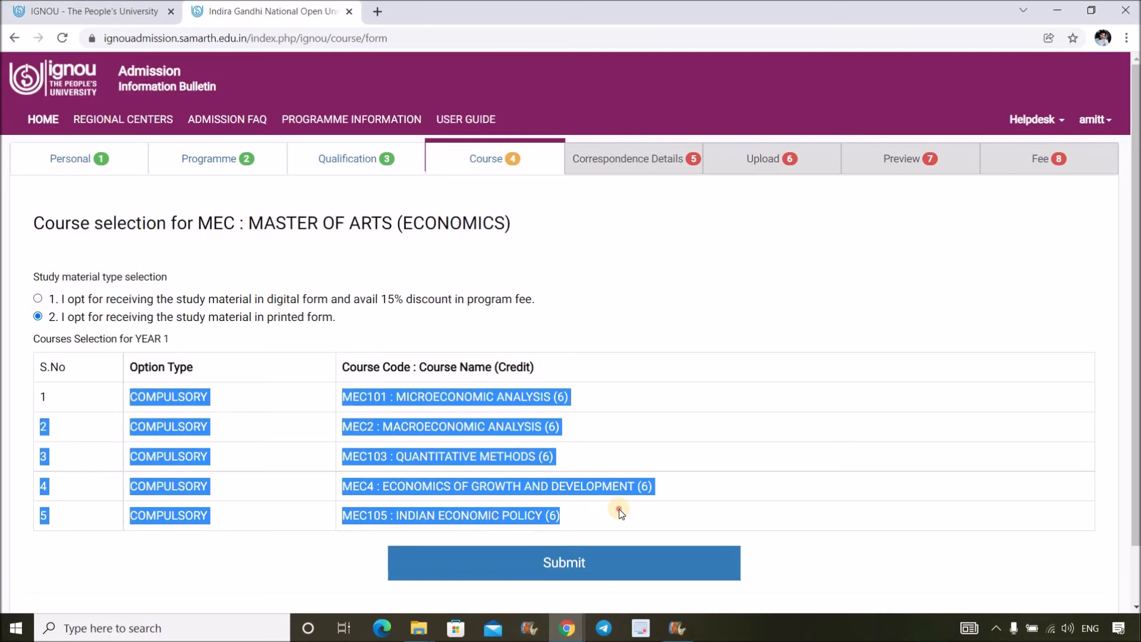
pyautogui.click(367, 328)
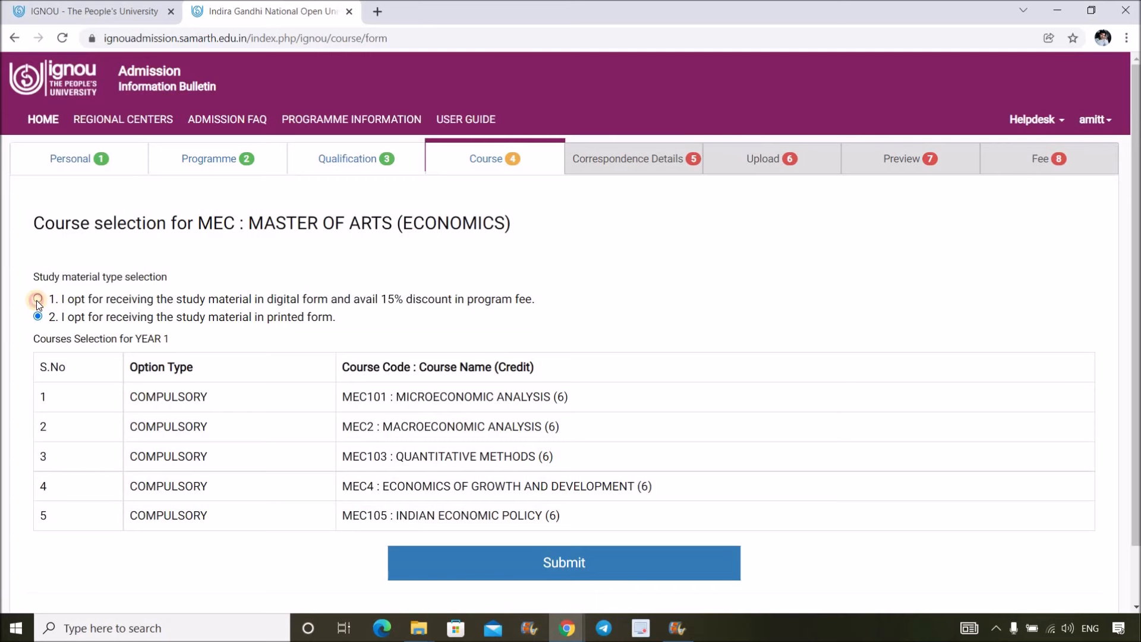
pyautogui.click(37, 300)
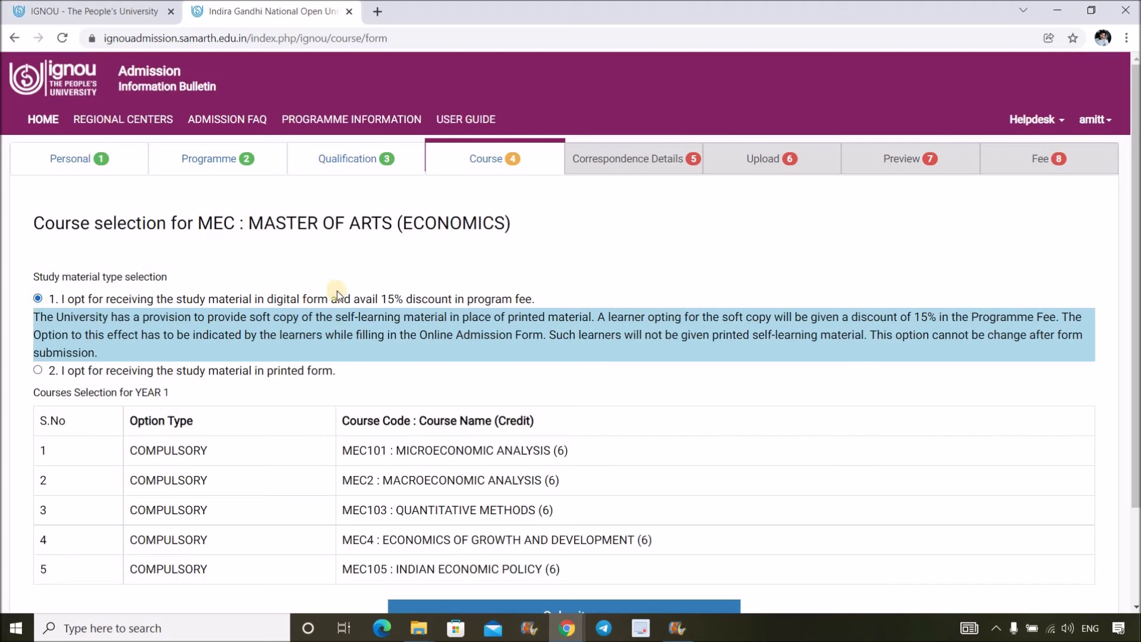
pyautogui.doubleClick(392, 299)
pyautogui.click(236, 381)
pyautogui.click(415, 322)
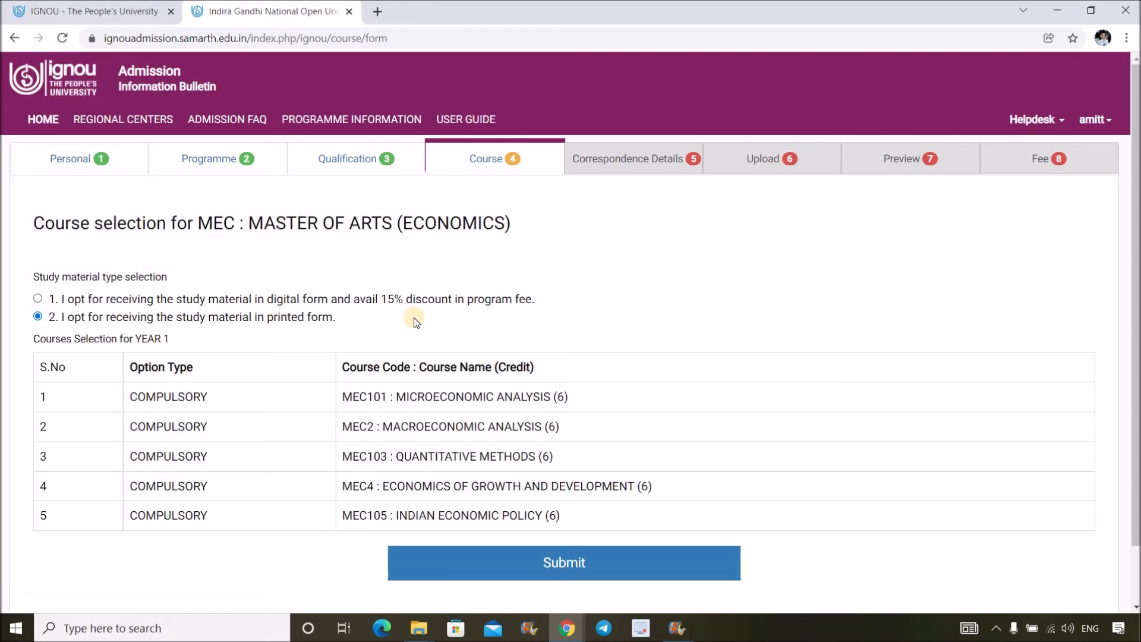
pyautogui.moveTo(131, 317); pyautogui.dragTo(392, 327)
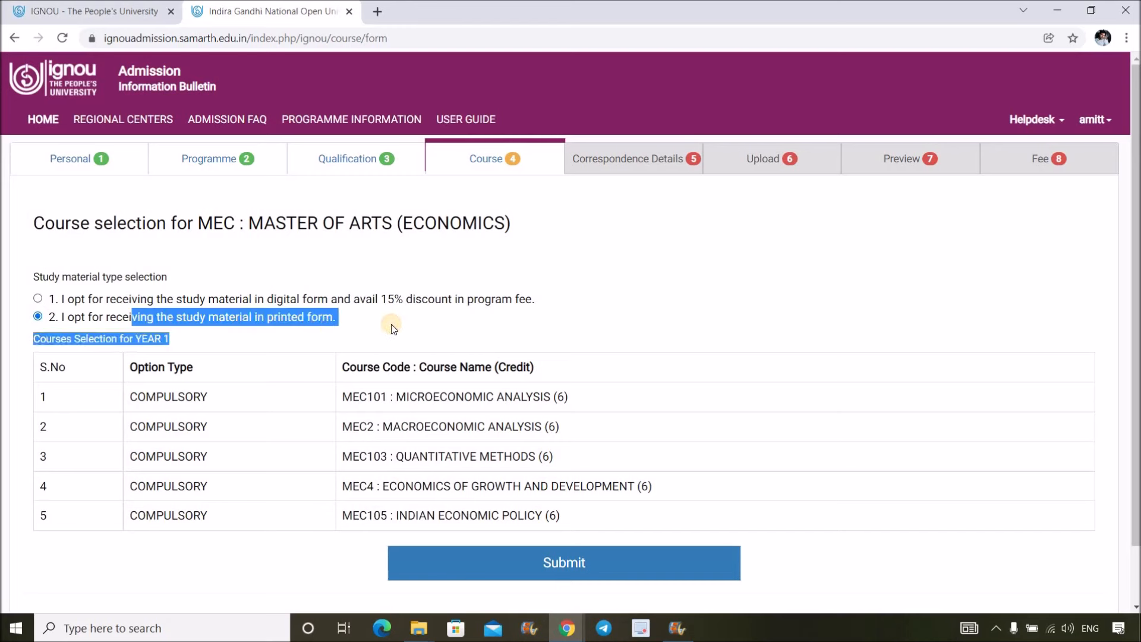
pyautogui.click(391, 324)
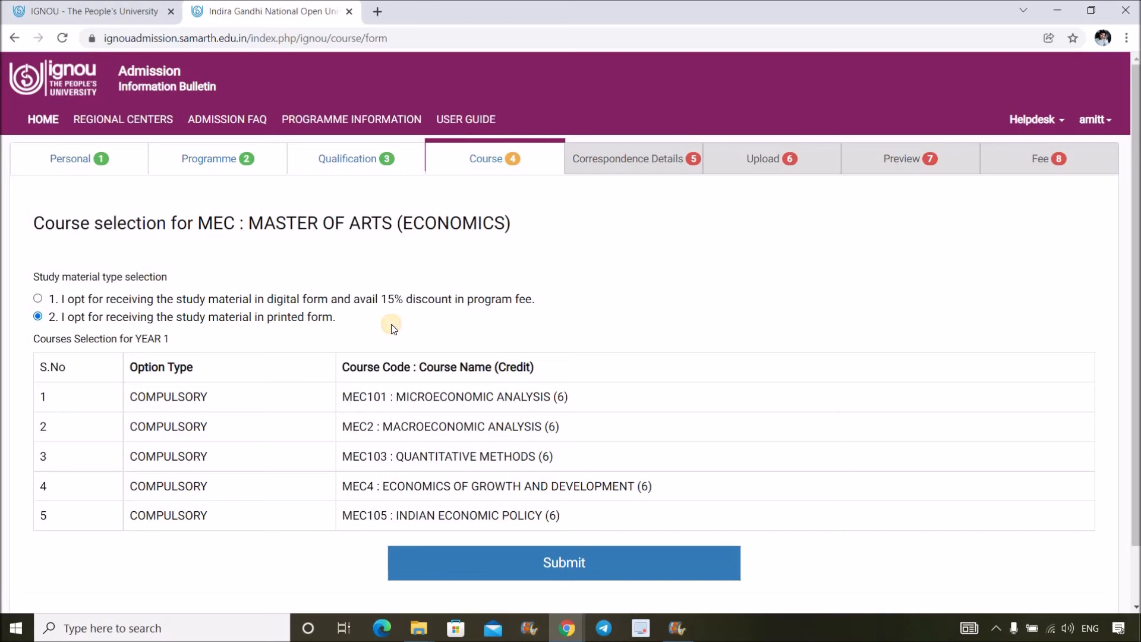
pyautogui.moveTo(384, 299); pyautogui.dragTo(399, 300)
pyautogui.moveTo(146, 318); pyautogui.dragTo(341, 316)
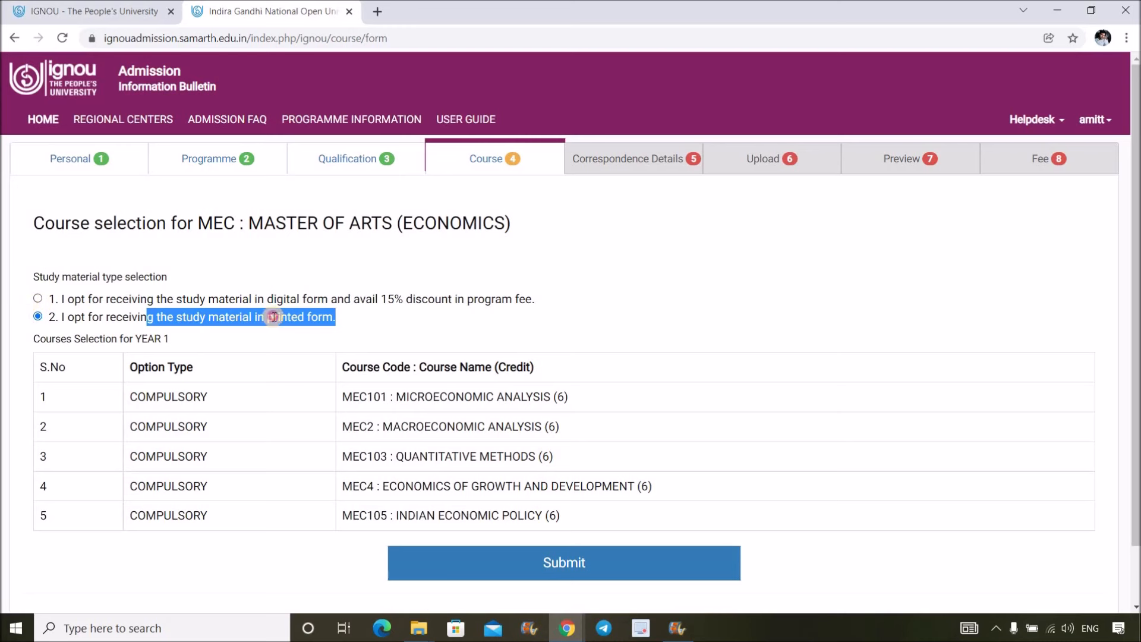
pyautogui.click(295, 320)
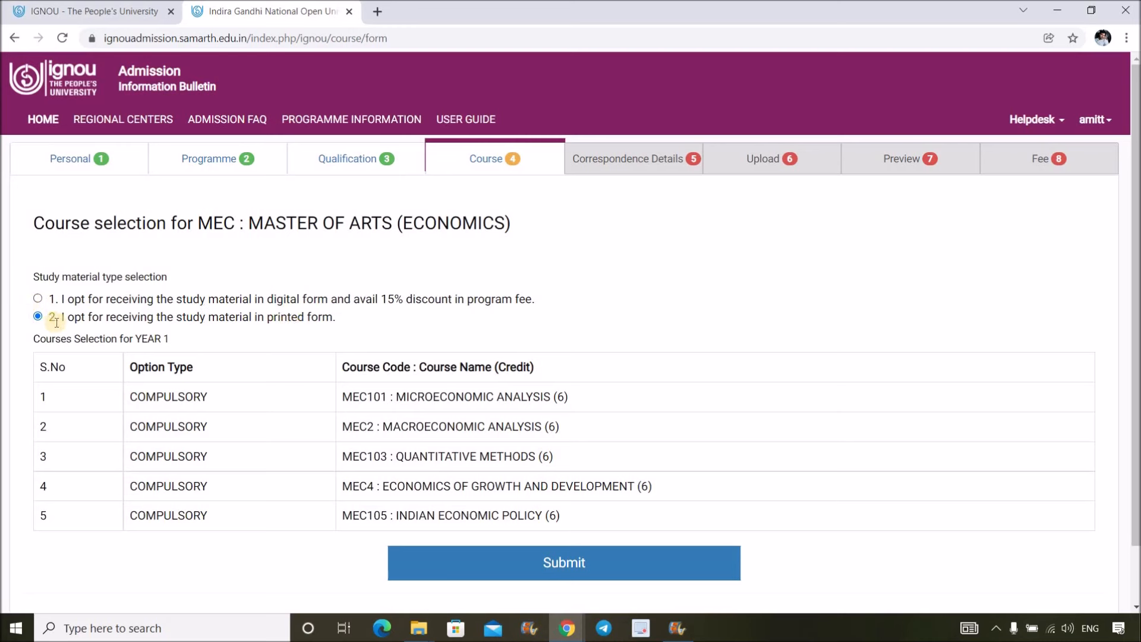
# - Save the 30-credit course selection, submit the correspondence address, then reopen and resave it
pyautogui.click(584, 569)
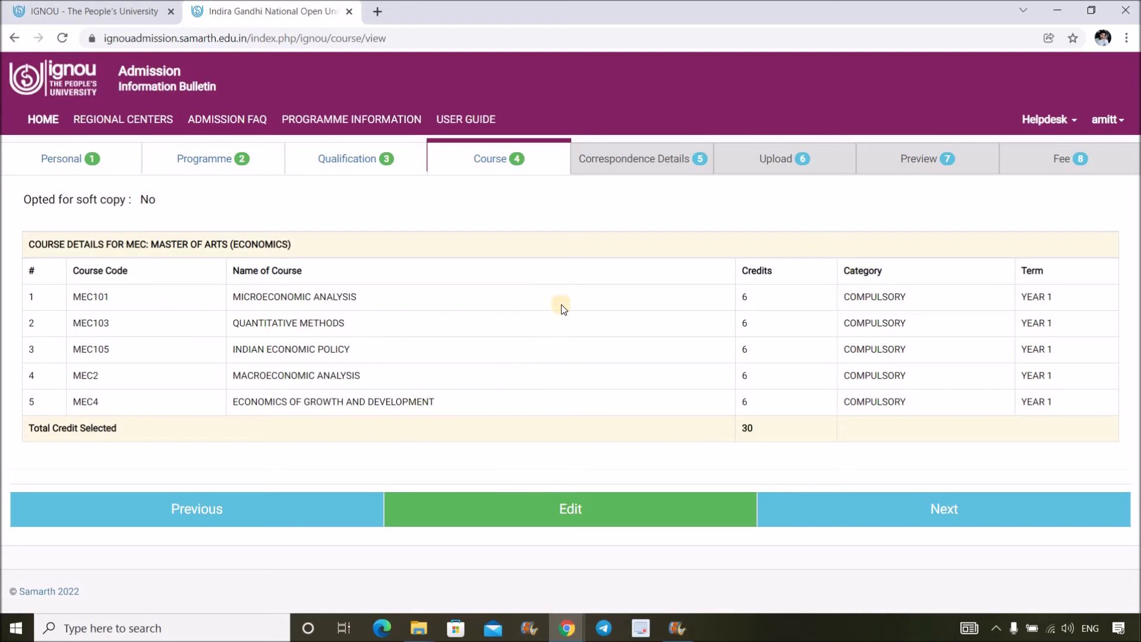
pyautogui.click(926, 515)
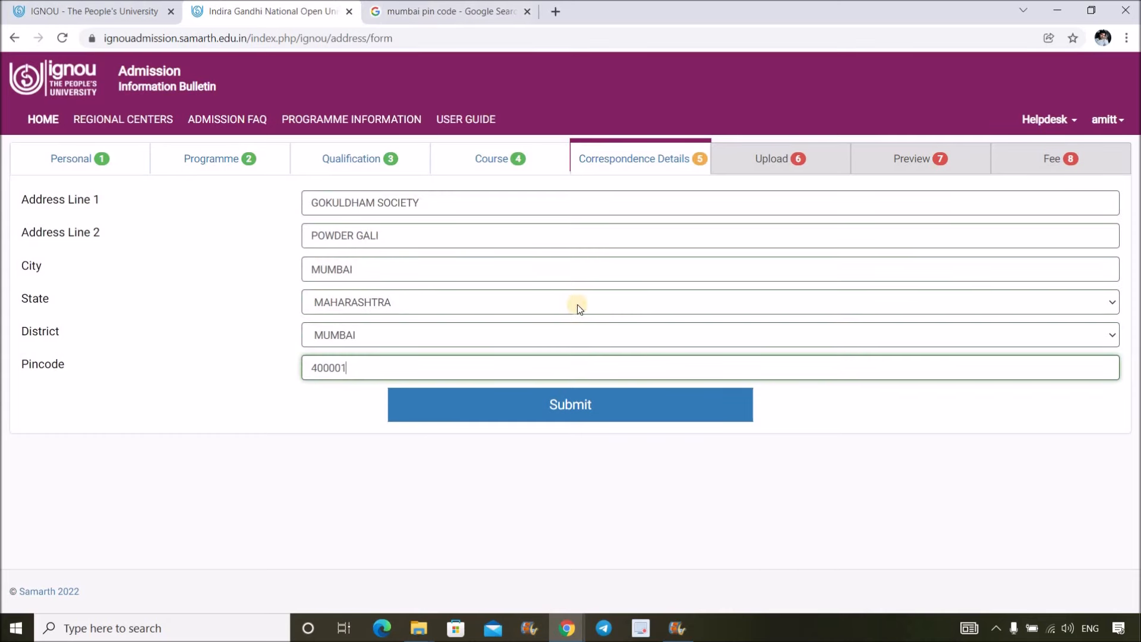
pyautogui.click(604, 411)
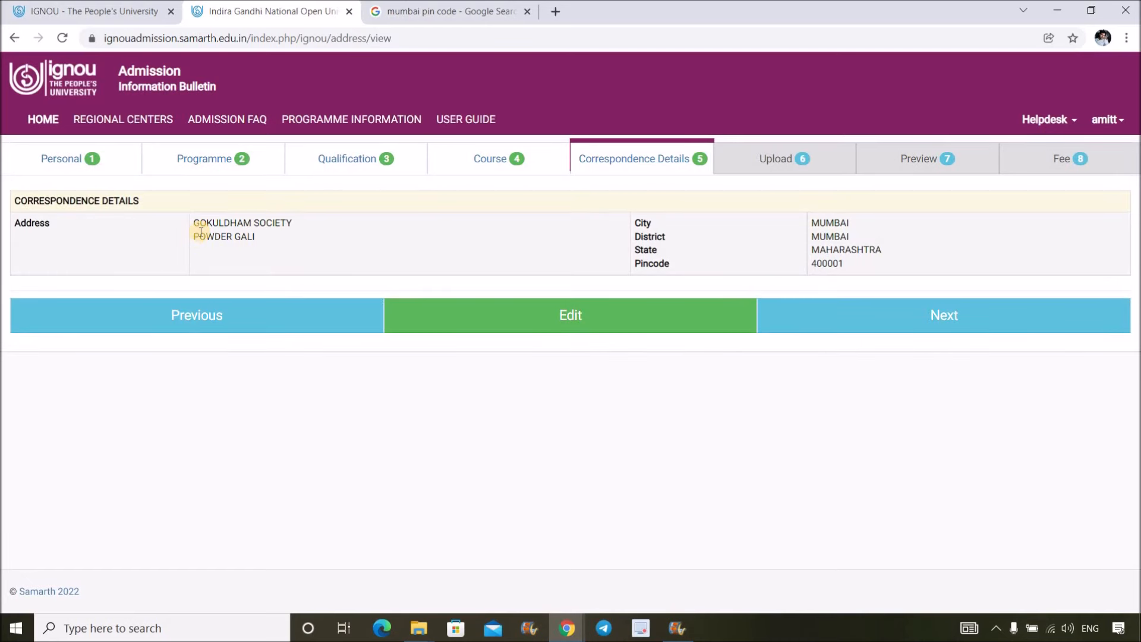
pyautogui.click(613, 324)
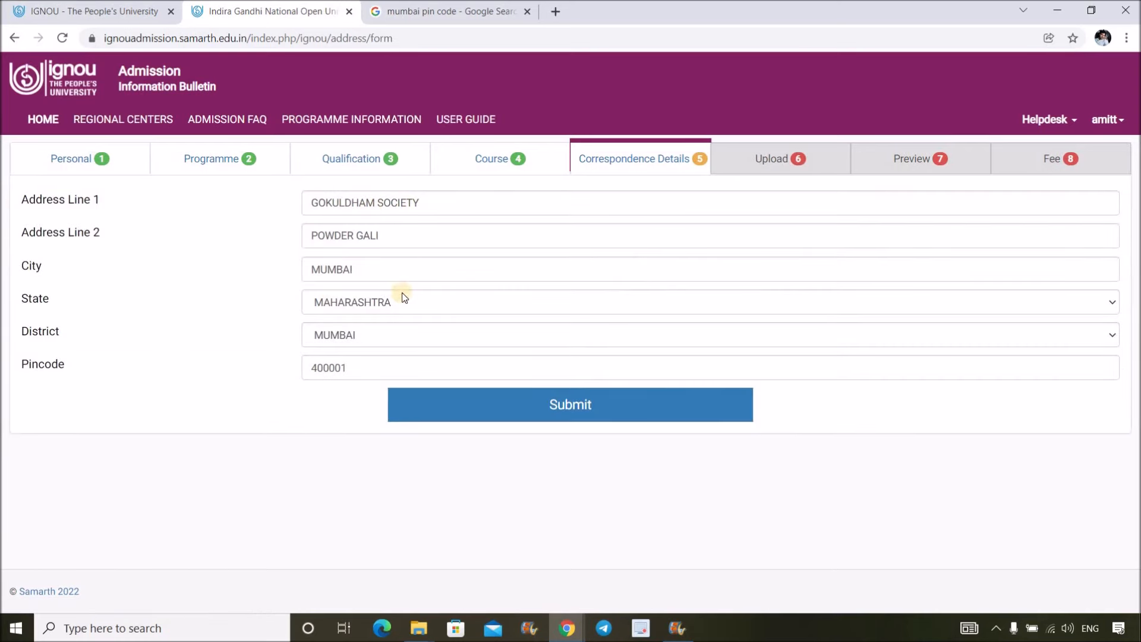
pyautogui.click(654, 411)
# - Open the Upload step and highlight each document's size limits, e.g. photo 100 KB, marksheet 200 KB
pyautogui.click(971, 319)
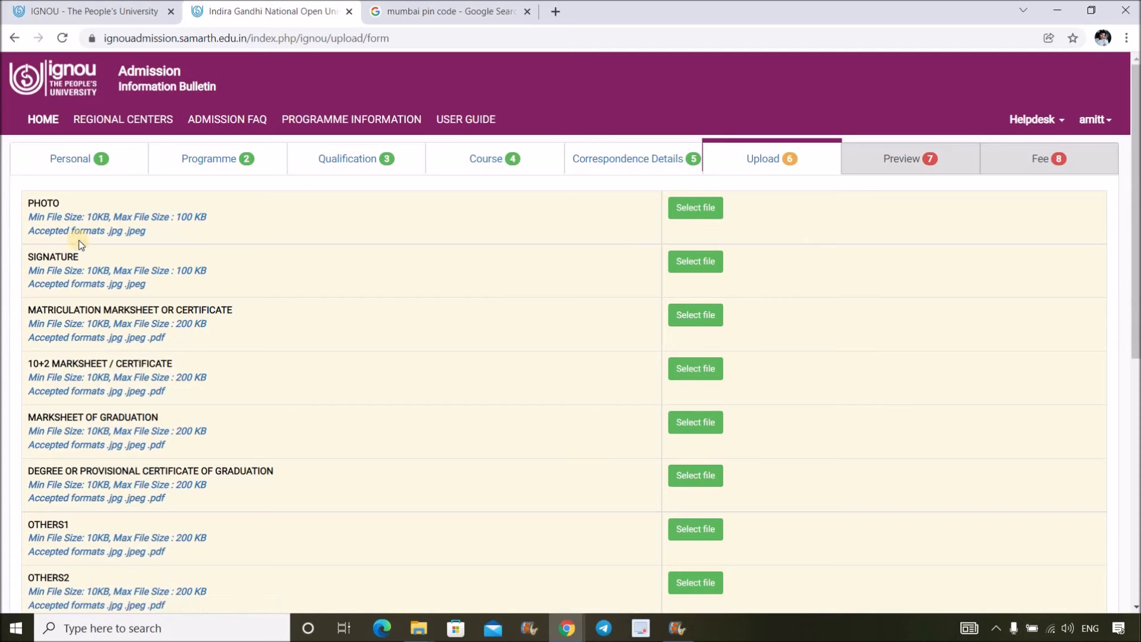
pyautogui.moveTo(206, 217); pyautogui.dragTo(175, 217)
pyautogui.moveTo(181, 270); pyautogui.dragTo(207, 270)
pyautogui.moveTo(212, 323); pyautogui.dragTo(173, 323)
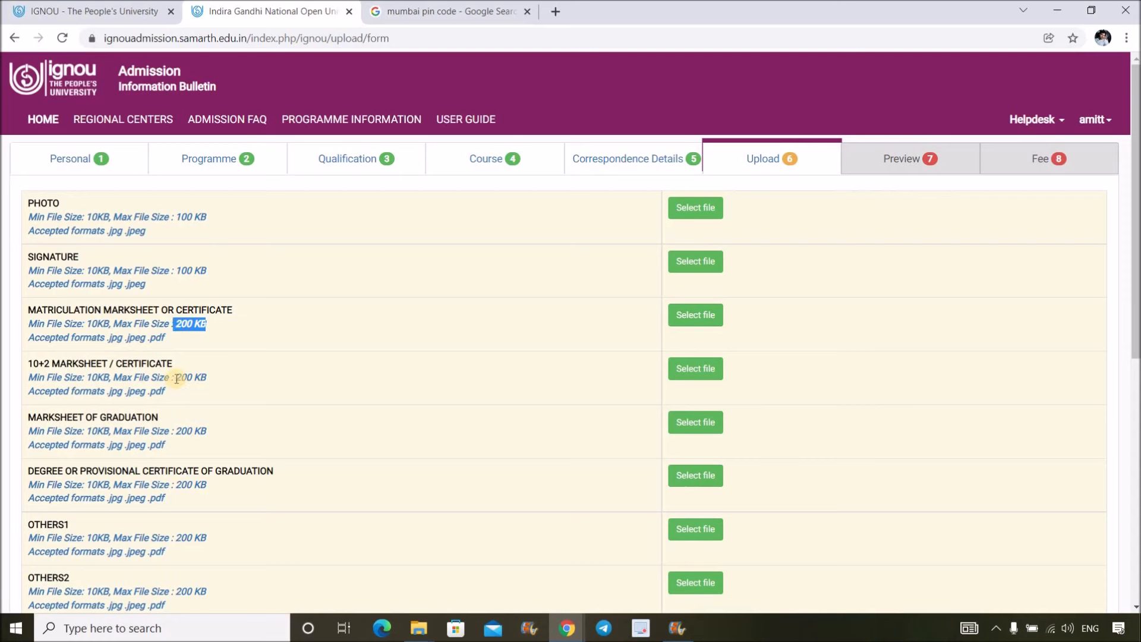
pyautogui.click(203, 378)
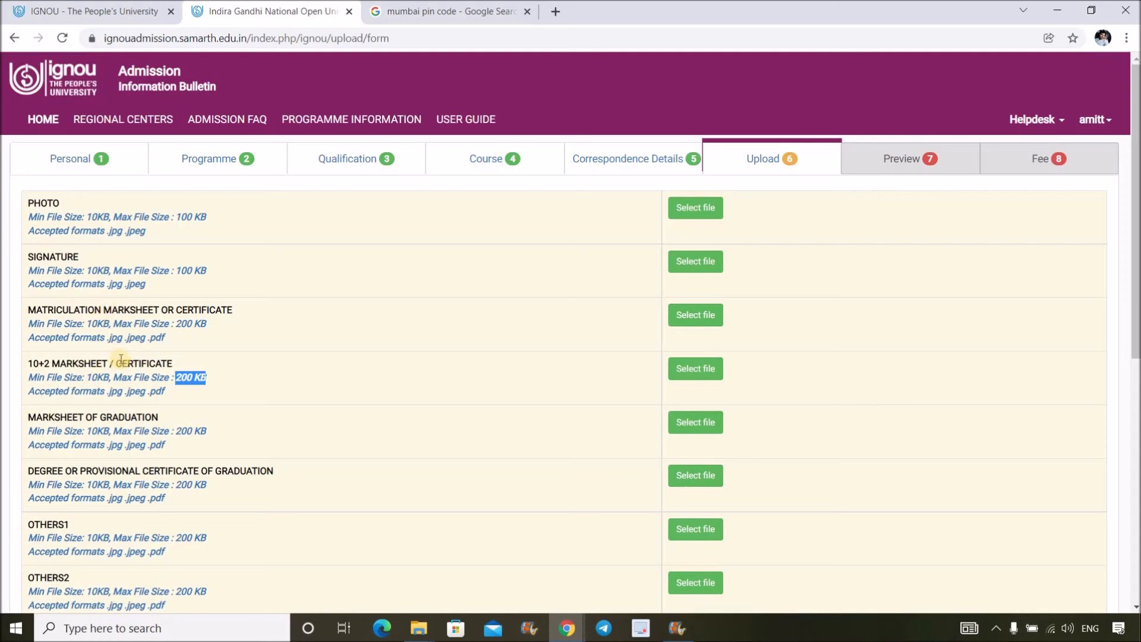
pyautogui.moveTo(205, 324); pyautogui.dragTo(181, 324)
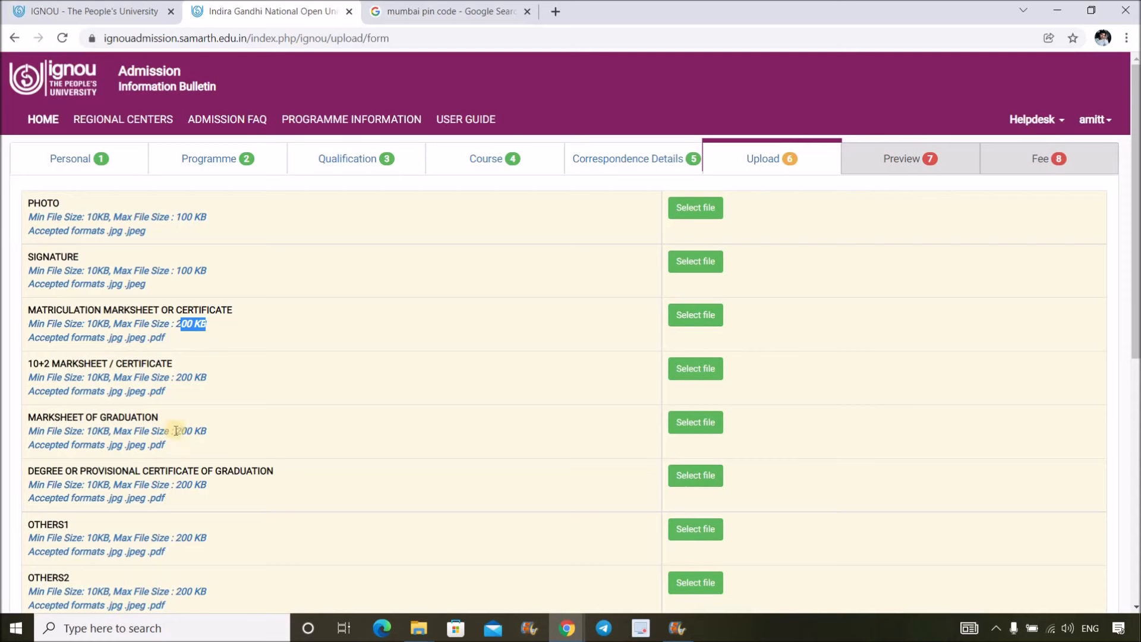
pyautogui.moveTo(176, 431); pyautogui.dragTo(216, 441)
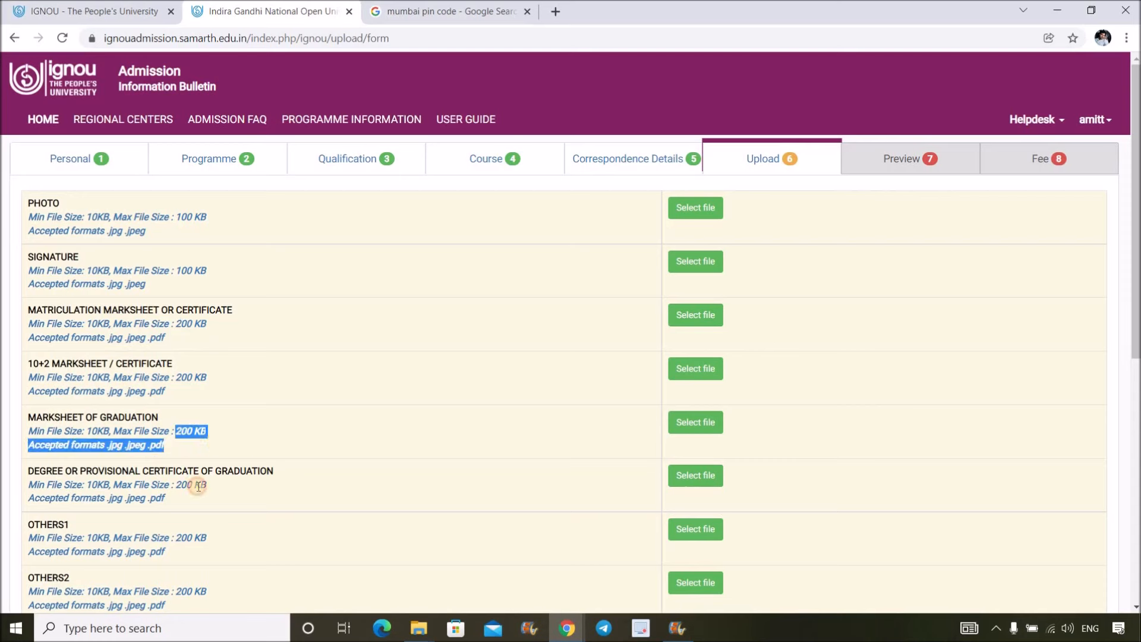
pyautogui.moveTo(174, 484); pyautogui.dragTo(209, 486)
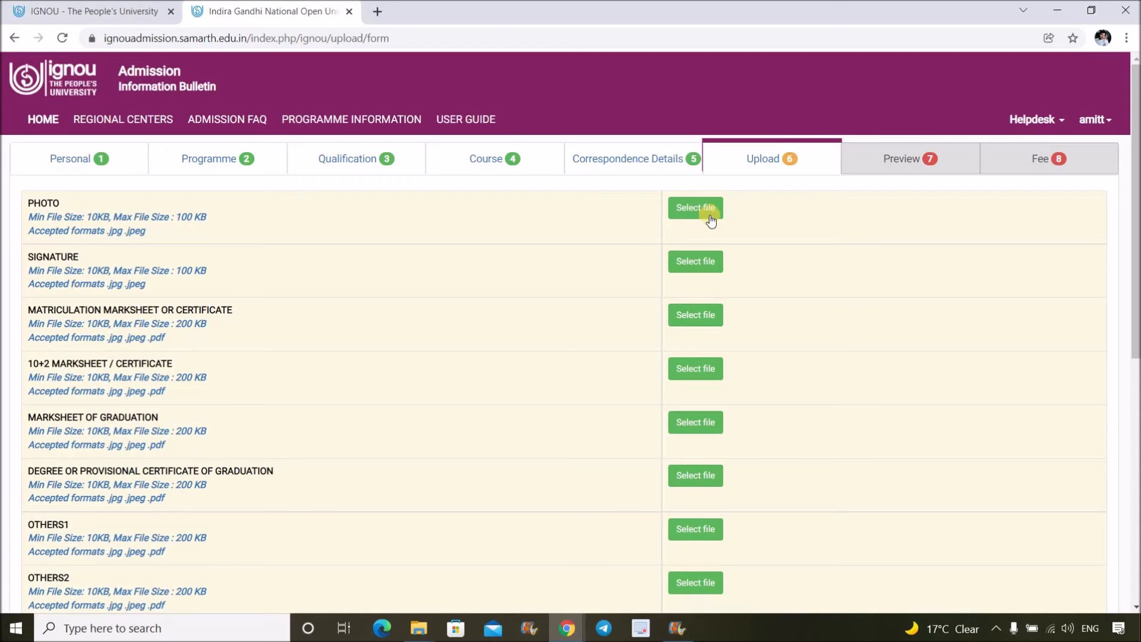
# - Select the photo, signature, 10th, 12th, graduation marksheet and Graduation Degree PDF files
pyautogui.click(707, 212)
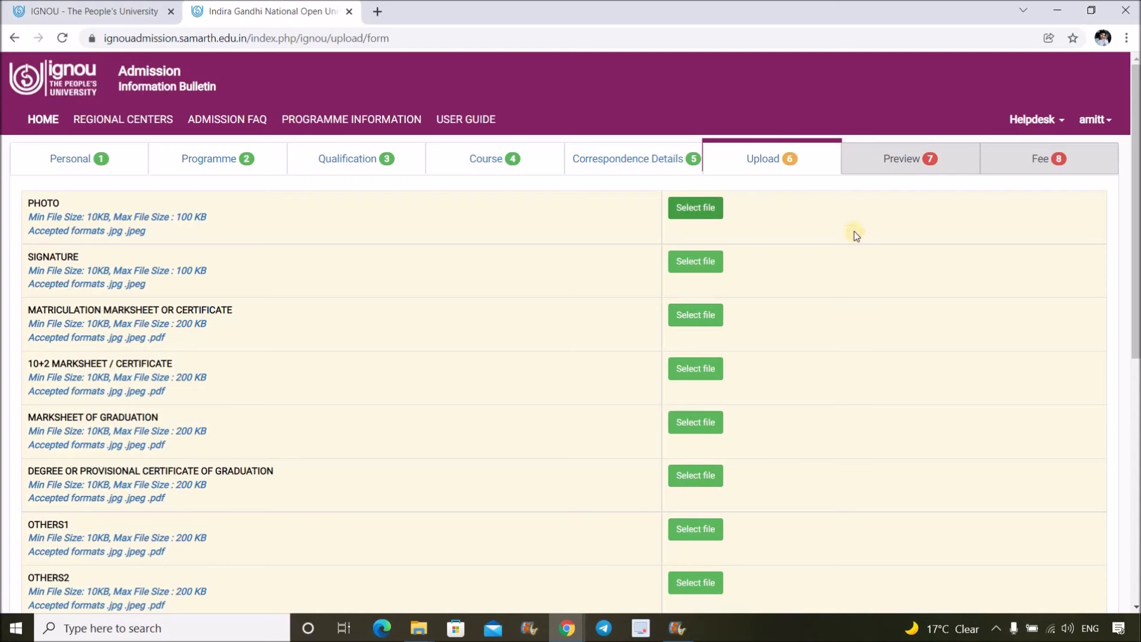
pyautogui.doubleClick(531, 136)
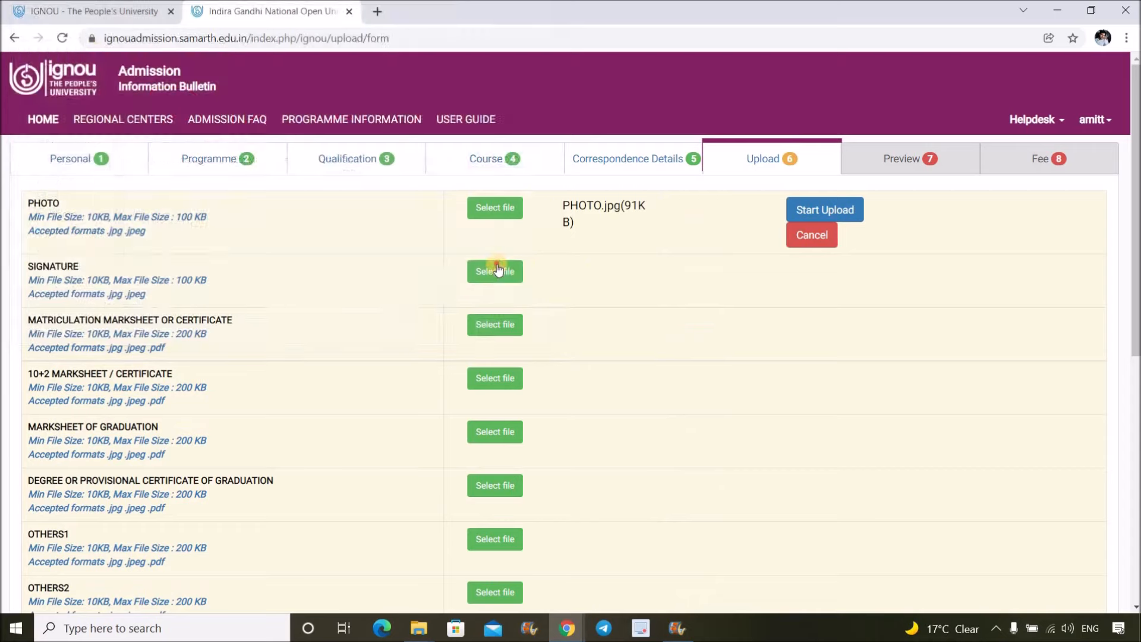
pyautogui.click(179, 231)
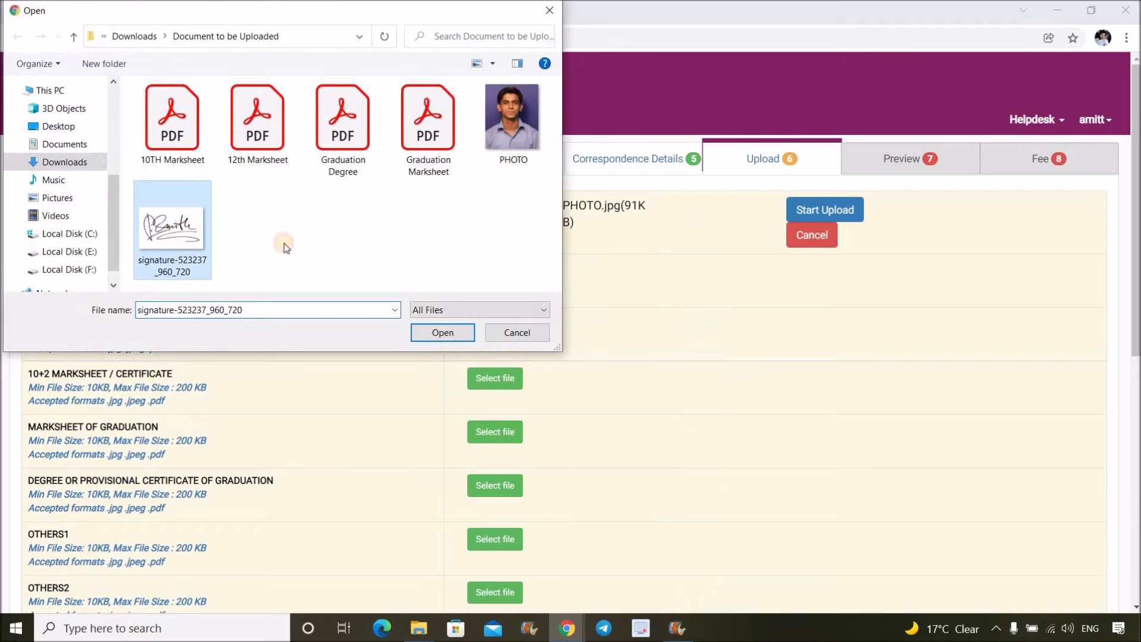
pyautogui.click(450, 337)
pyautogui.click(450, 336)
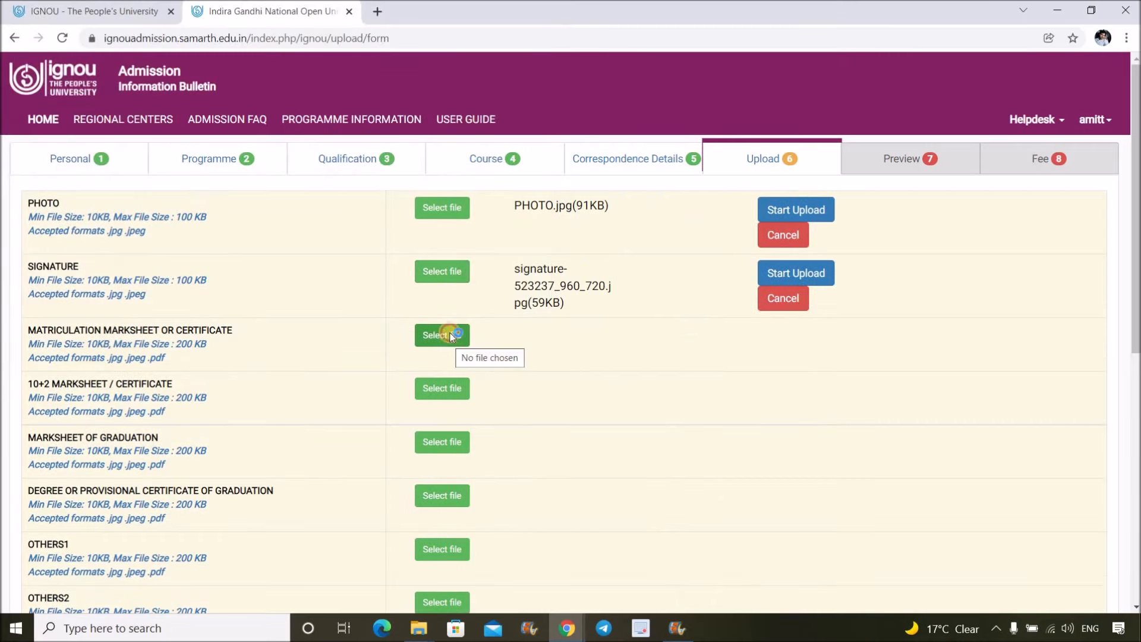
pyautogui.click(172, 144)
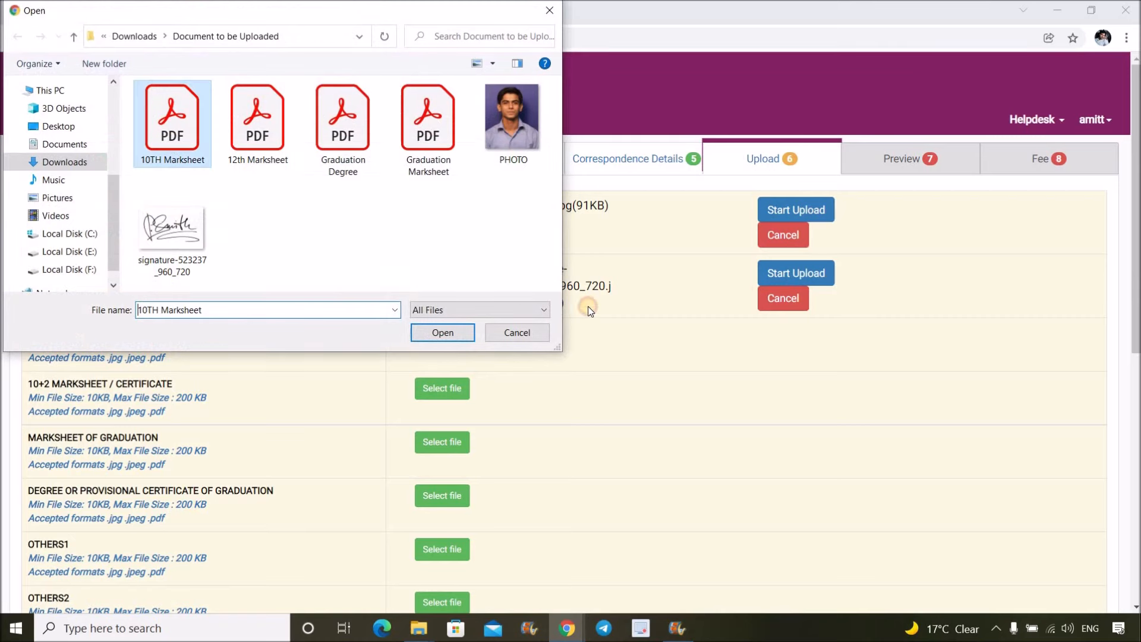
pyautogui.click(446, 402)
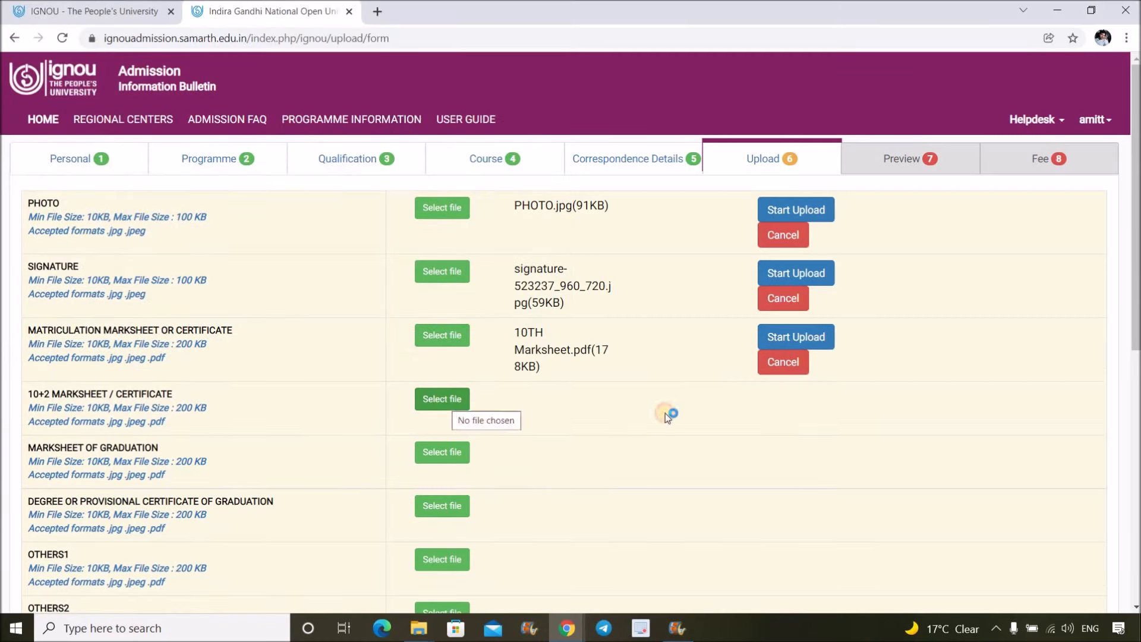
pyautogui.doubleClick(268, 149)
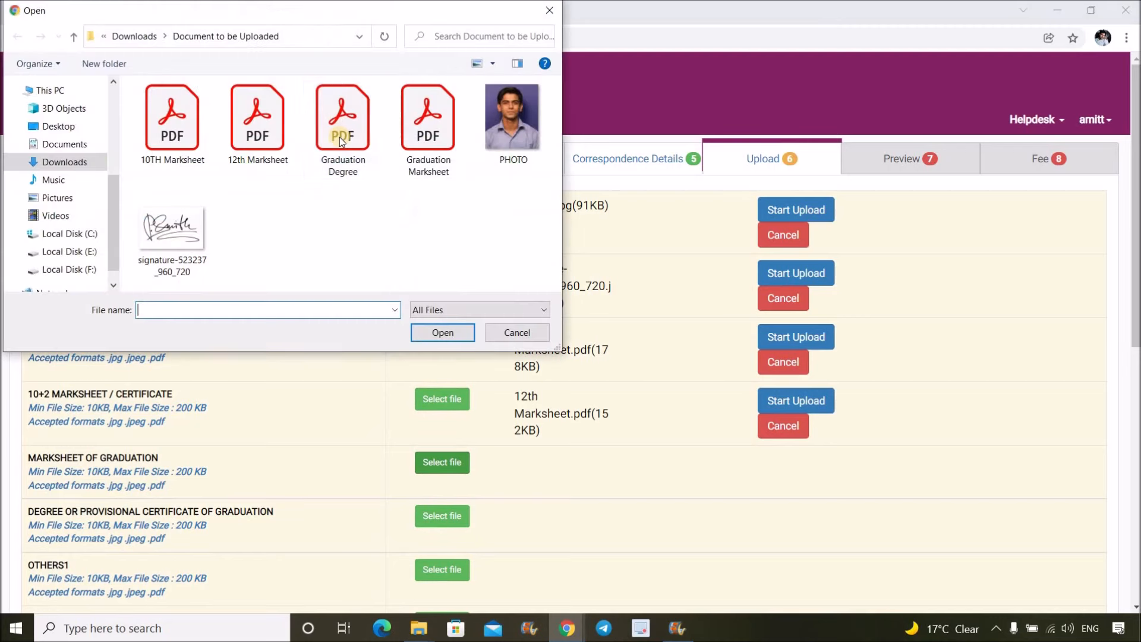
pyautogui.doubleClick(440, 140)
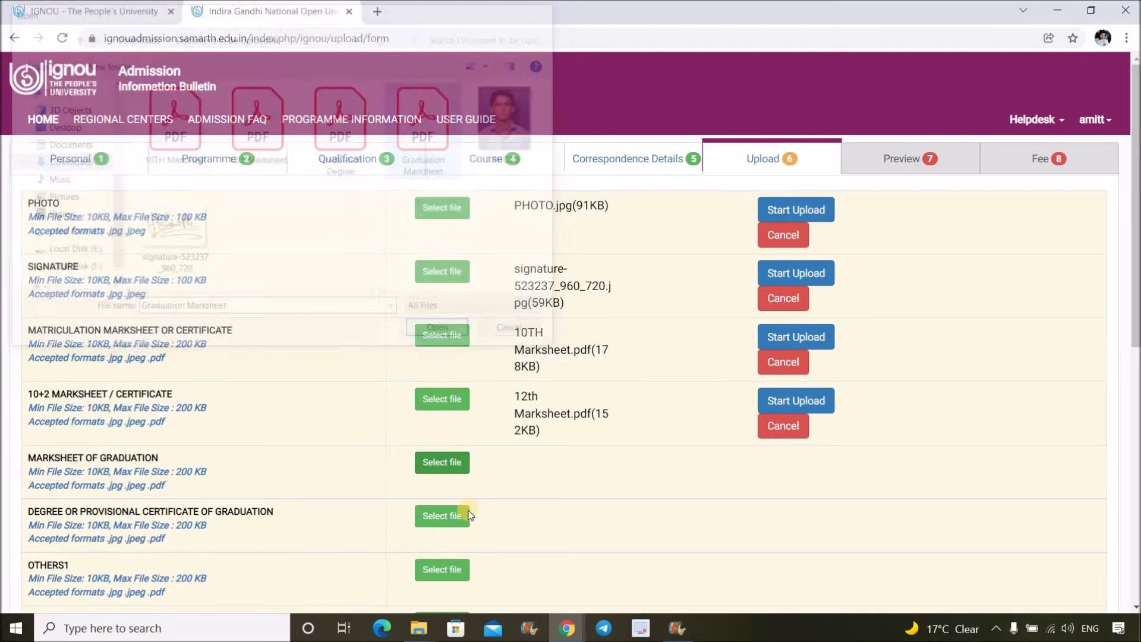
pyautogui.click(458, 524)
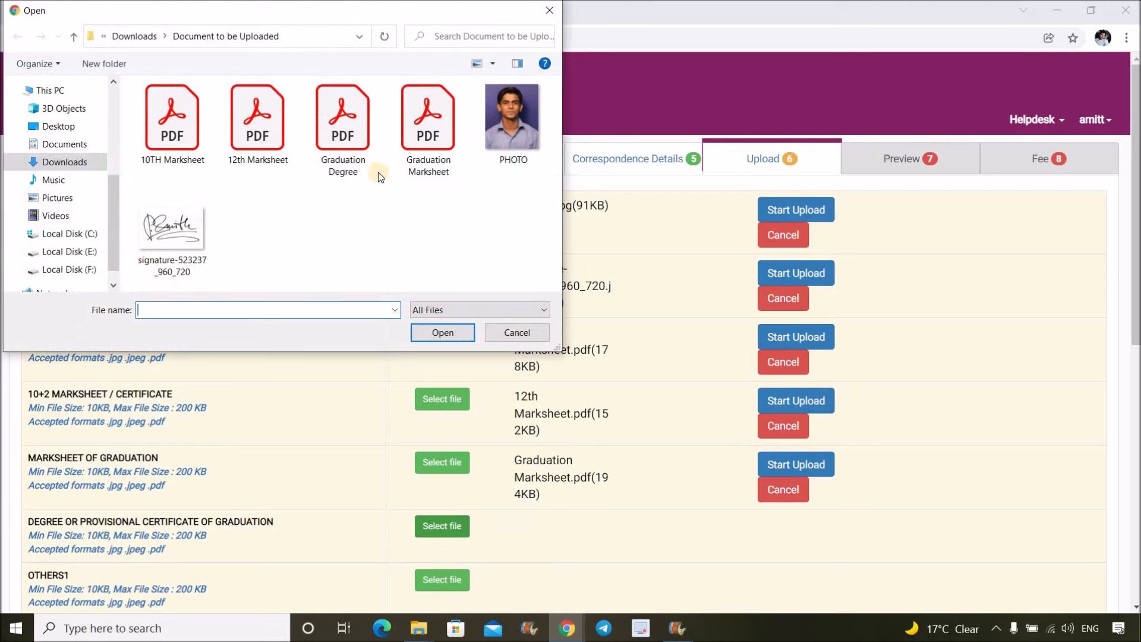
pyautogui.doubleClick(351, 156)
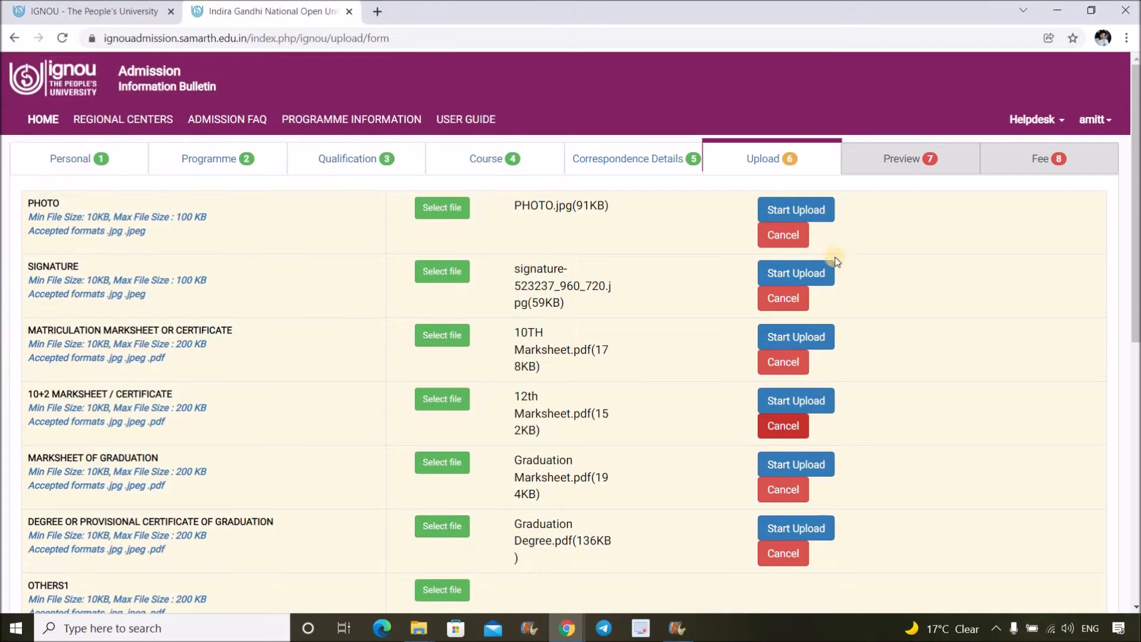
# - Start the upload for photo, signature, all three marksheets and the degree certificate
pyautogui.click(807, 210)
pyautogui.click(809, 274)
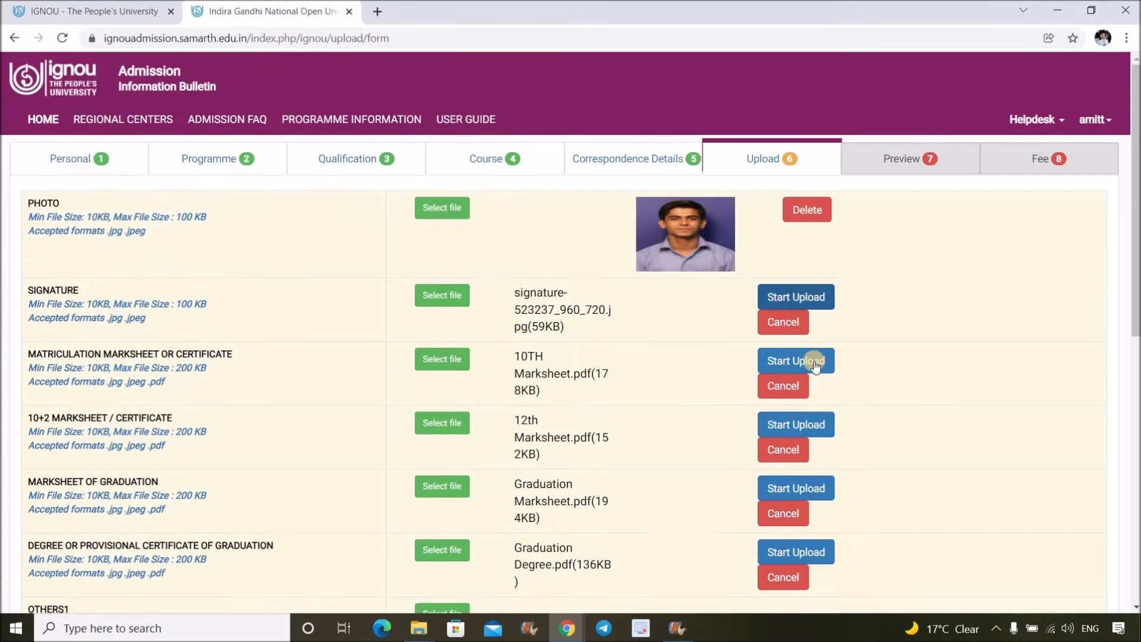
pyautogui.click(813, 362)
pyautogui.click(820, 447)
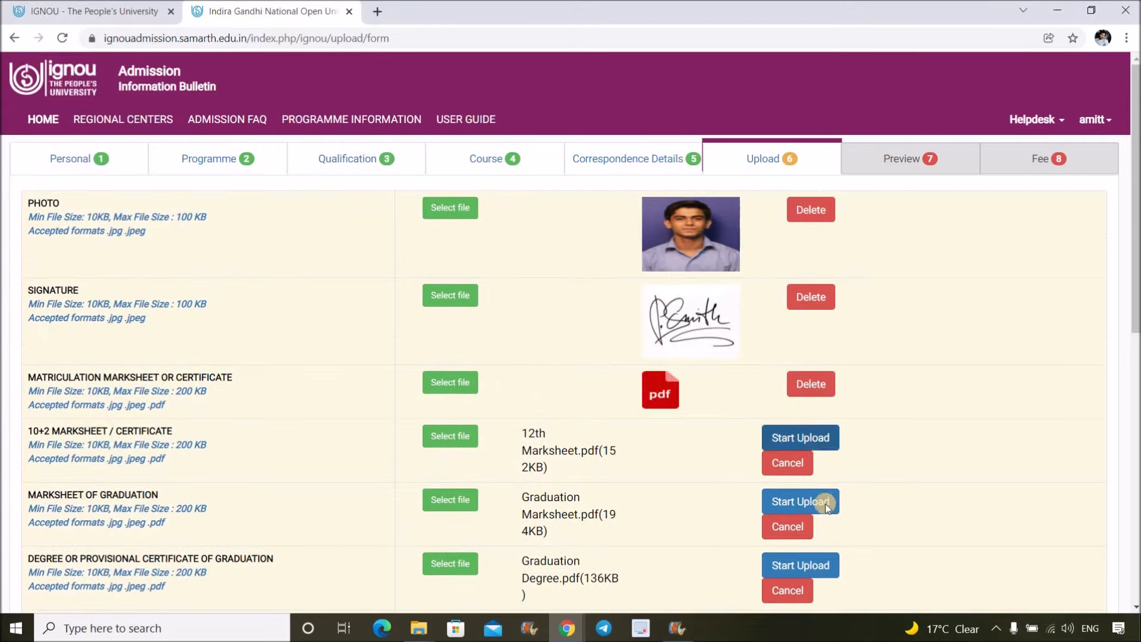
pyautogui.click(821, 496)
pyautogui.click(821, 543)
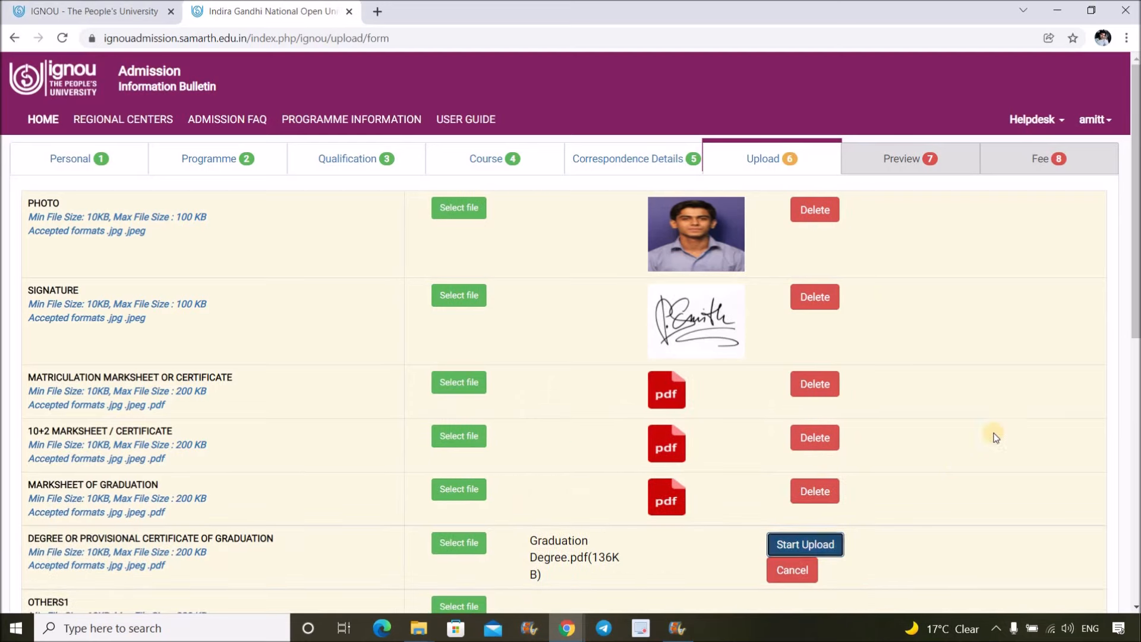
pyautogui.scroll(-2, 981, 327)
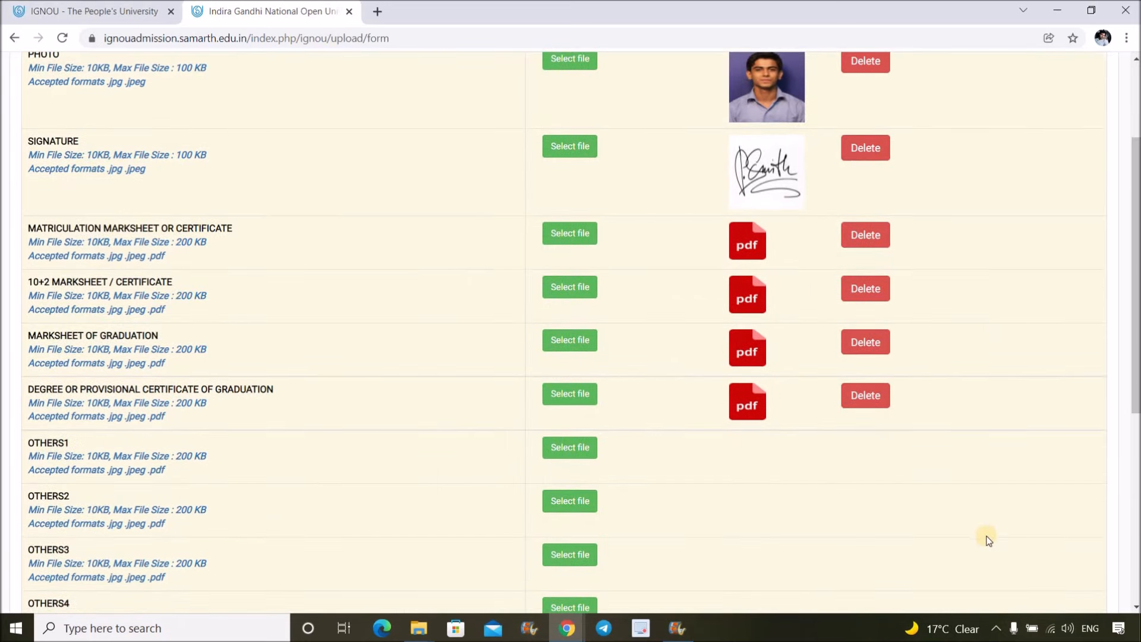
pyautogui.scroll(-2, 163, 276)
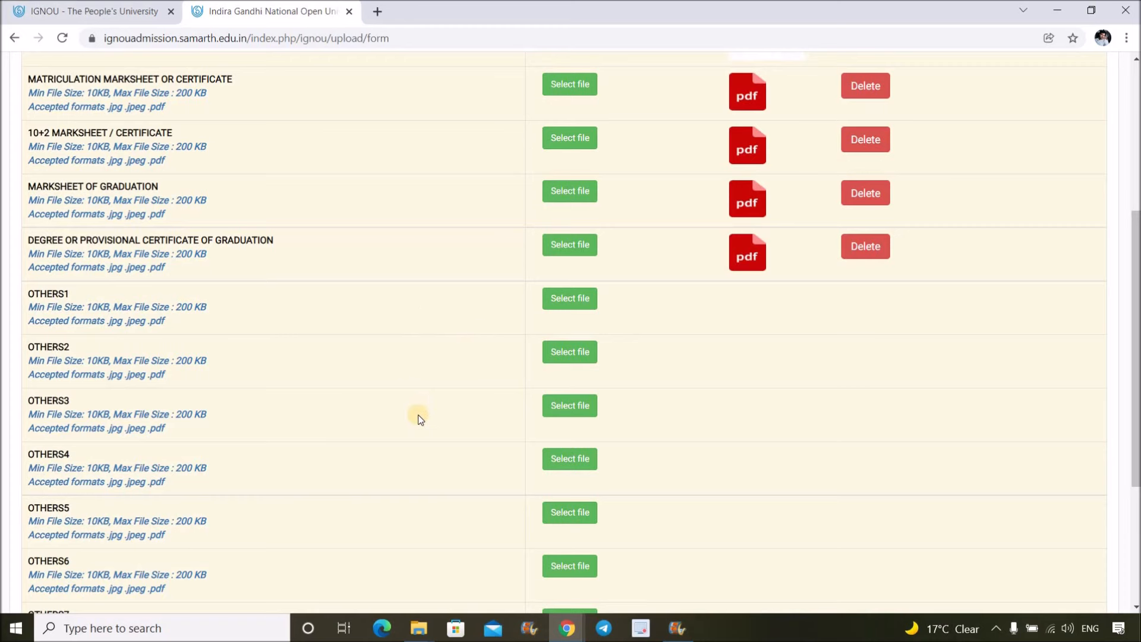
pyautogui.scroll(-1, 403, 312)
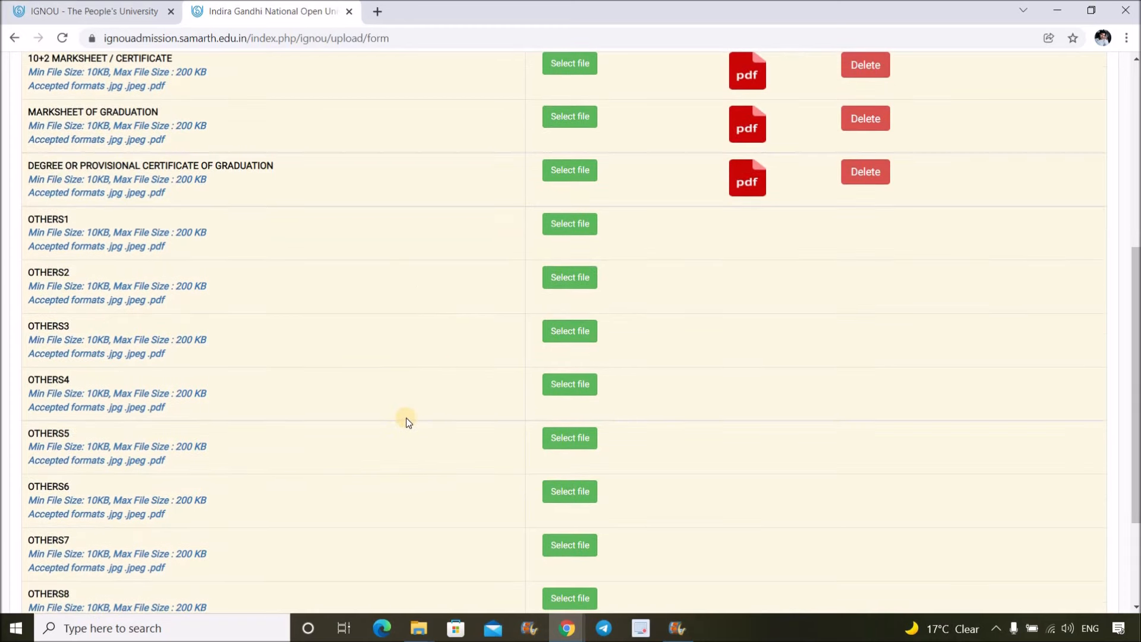
pyautogui.scroll(-1, 410, 416)
pyautogui.scroll(2, 392, 381)
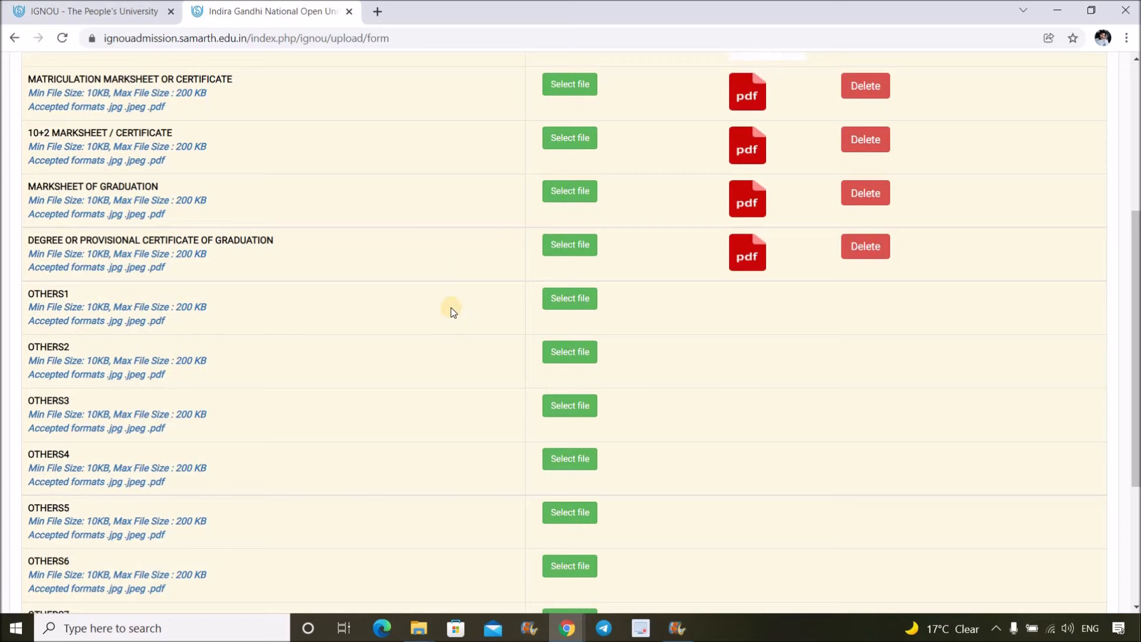
pyautogui.scroll(5, 469, 273)
pyautogui.scroll(-1, 469, 356)
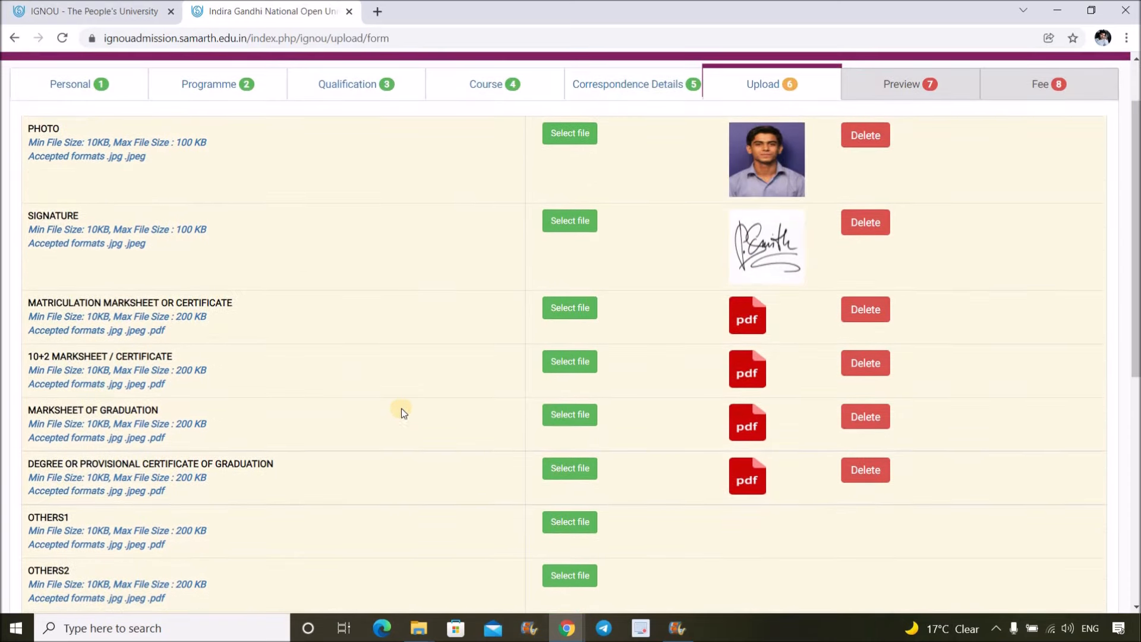
pyautogui.scroll(-4, 432, 410)
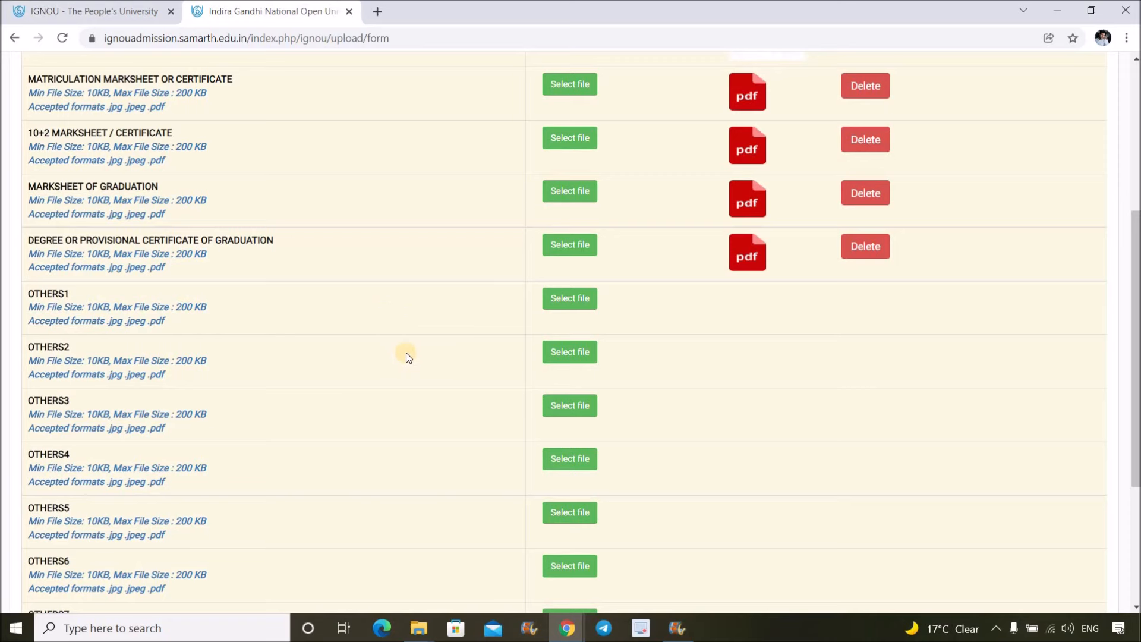
pyautogui.scroll(2, 320, 267)
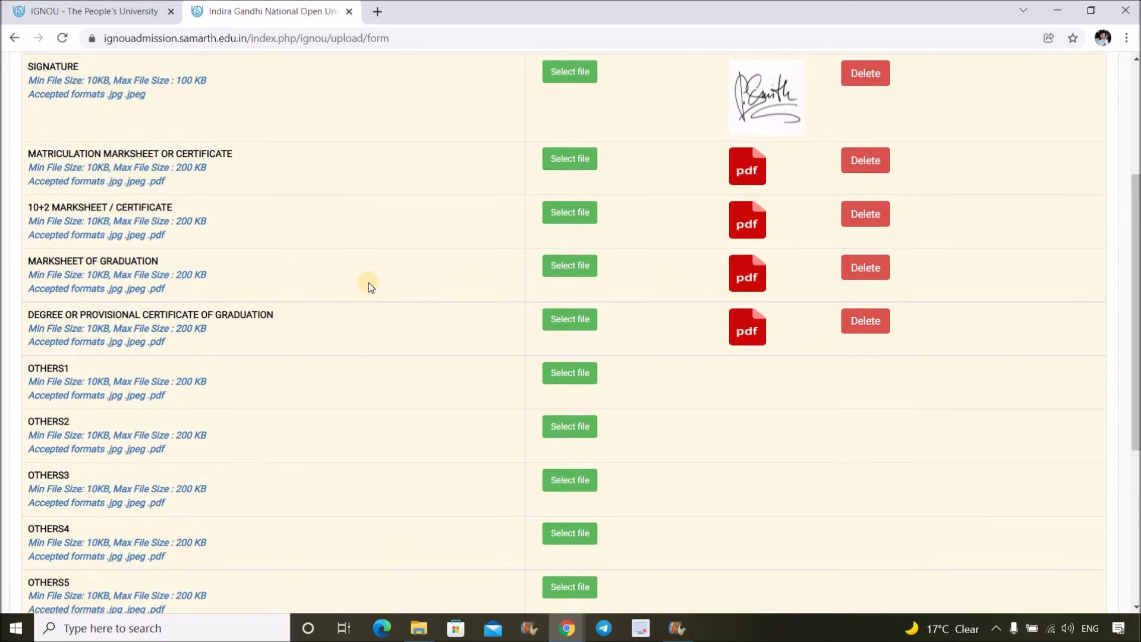
pyautogui.scroll(1, 386, 256)
pyautogui.scroll(1, 416, 148)
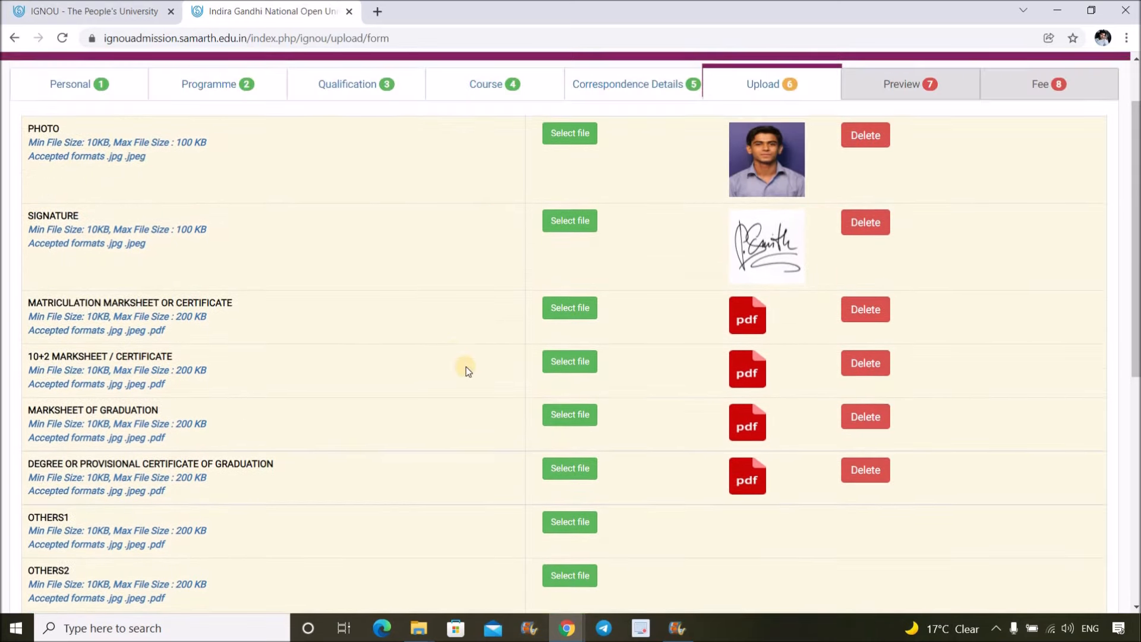
pyautogui.scroll(-5, 465, 368)
pyautogui.scroll(-3, 892, 416)
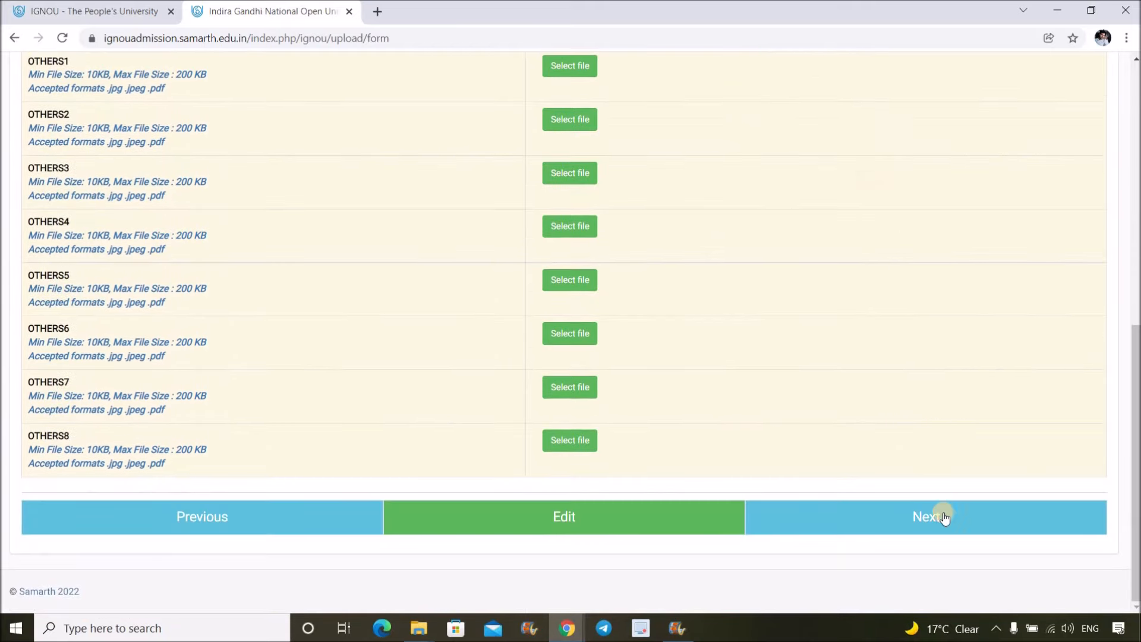
# - Scroll through the full application preview, then reopen Qualification Details via Modify The Section
pyautogui.click(942, 515)
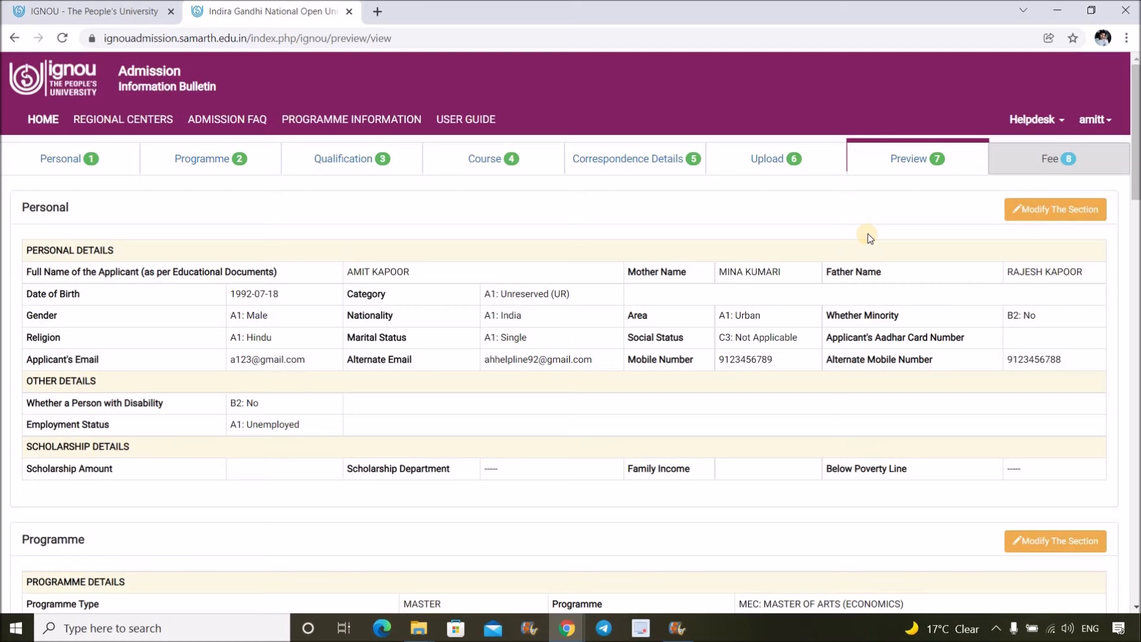
pyautogui.scroll(-1, 868, 236)
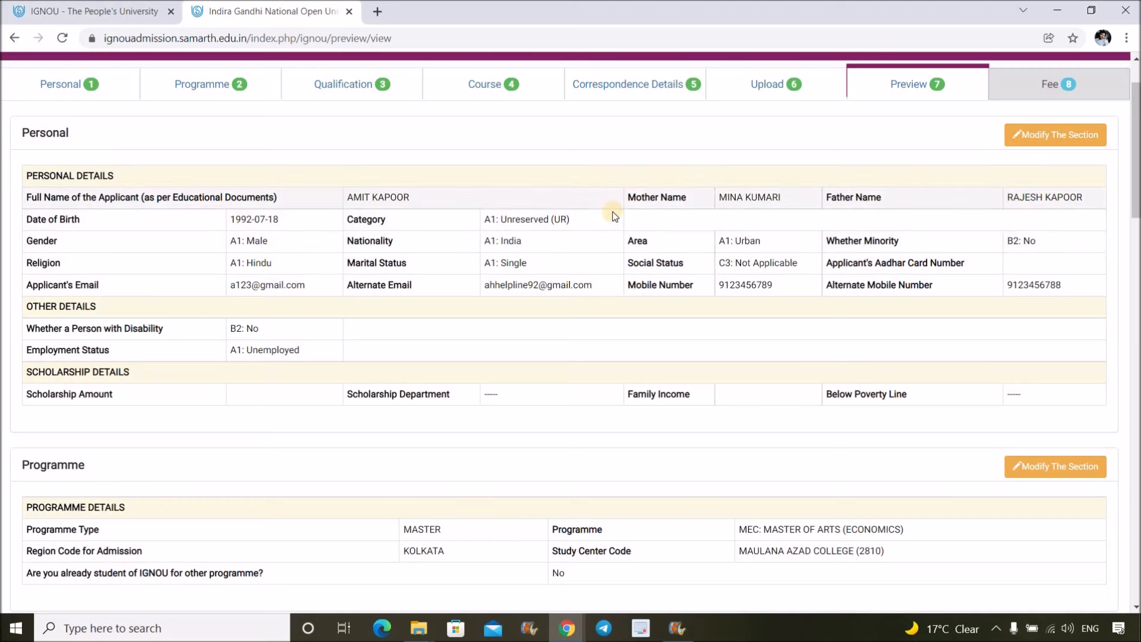
pyautogui.scroll(-2, 614, 216)
pyautogui.scroll(-1, 614, 216)
pyautogui.scroll(-3, 616, 217)
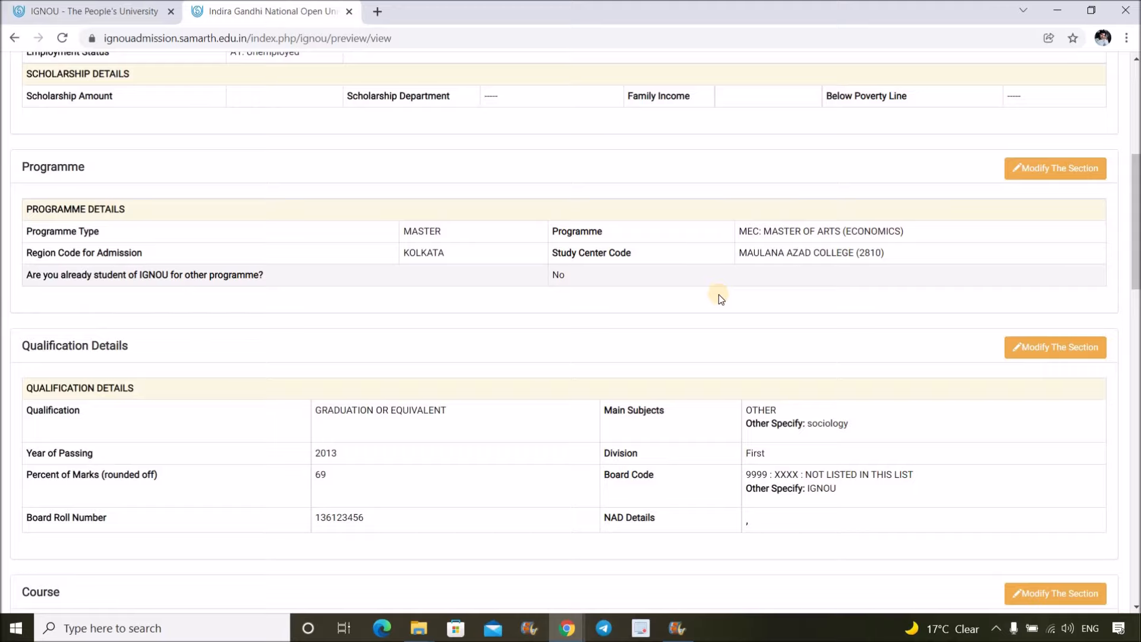
pyautogui.scroll(-3, 720, 297)
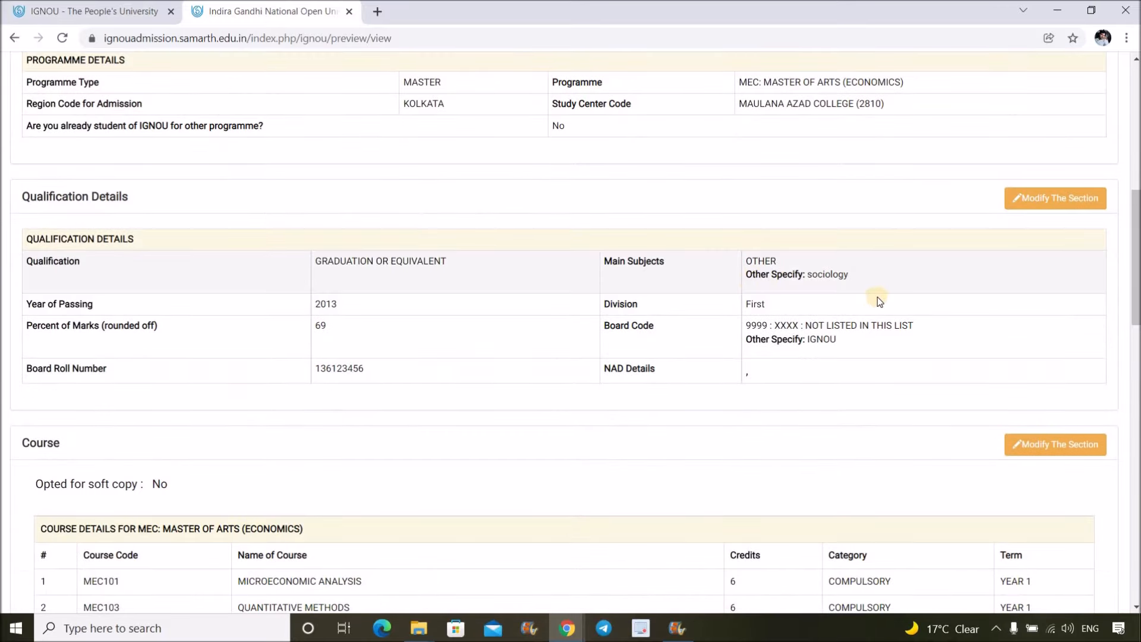
pyautogui.scroll(-1, 654, 343)
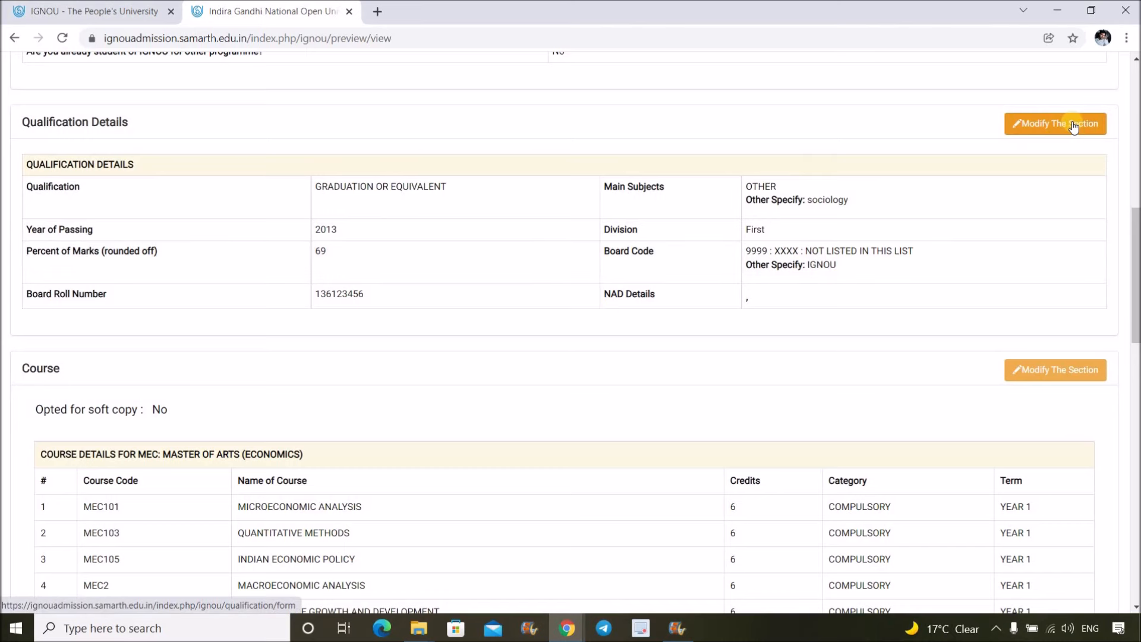
pyautogui.click(1074, 127)
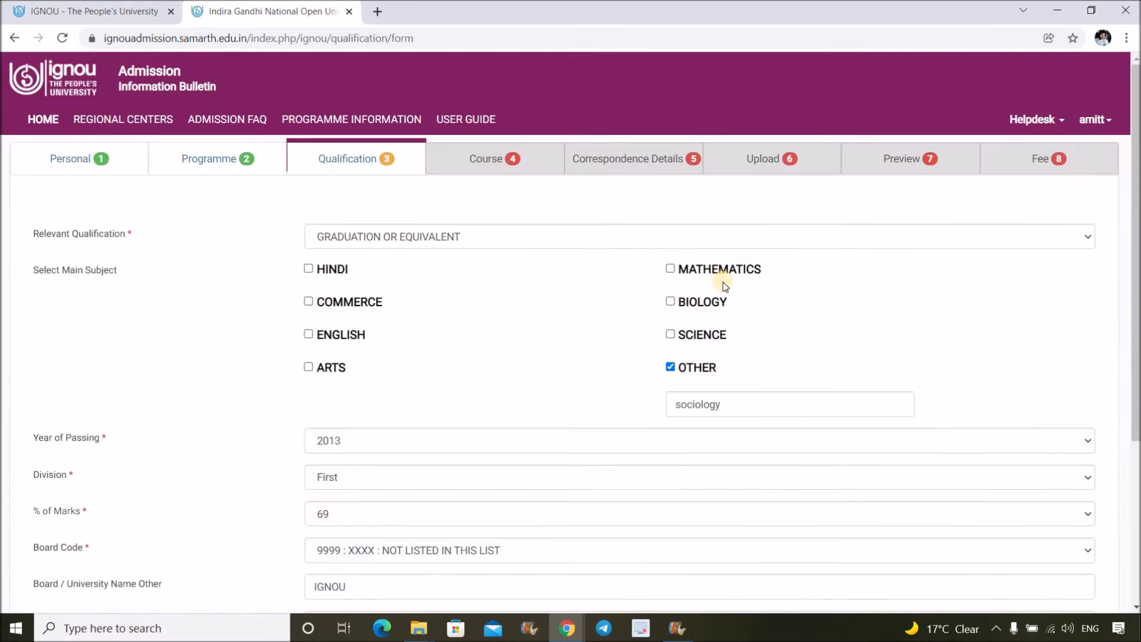
# - Resave the qualification and MEC course details unchanged and continue through Correspondence and Upload to the preview
pyautogui.scroll(-4, 665, 431)
pyautogui.click(607, 501)
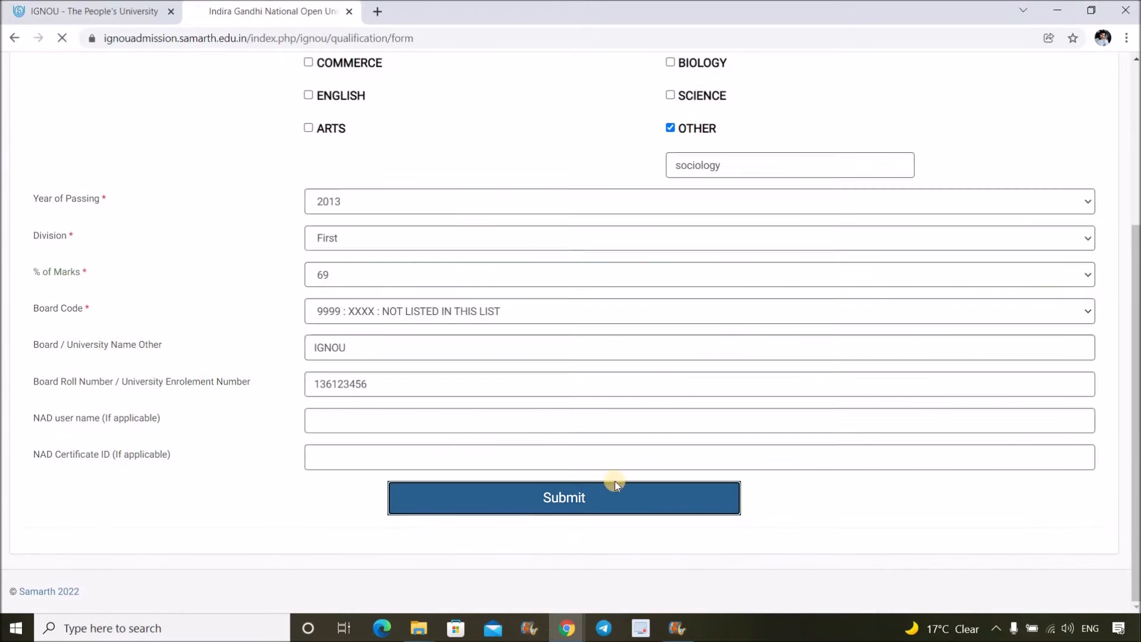
pyautogui.click(886, 397)
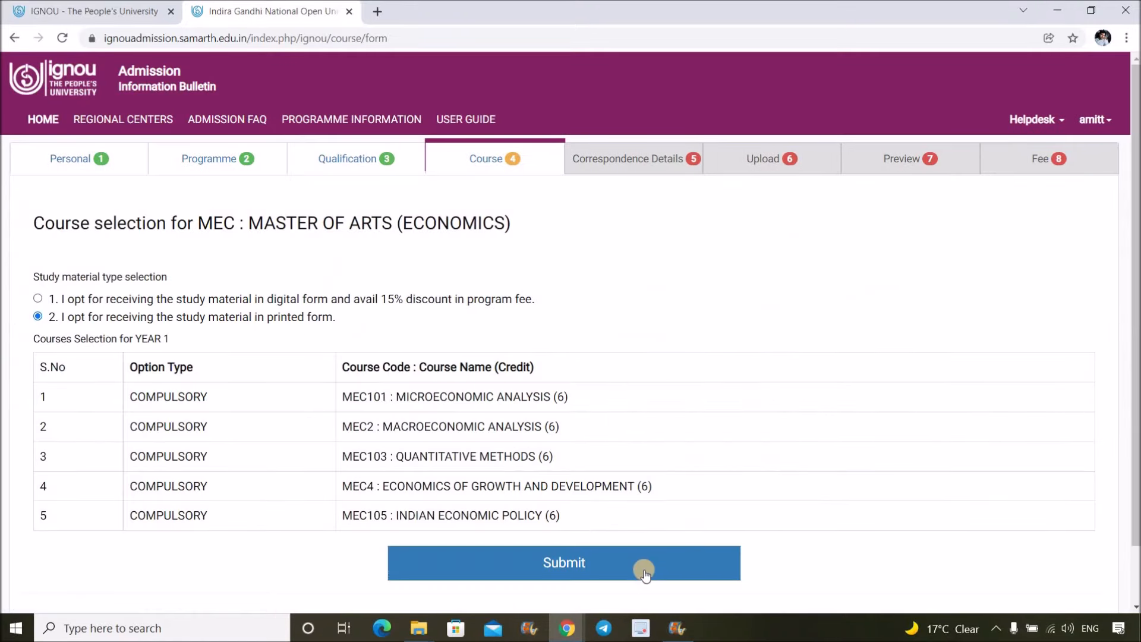
pyautogui.click(644, 568)
pyautogui.click(905, 513)
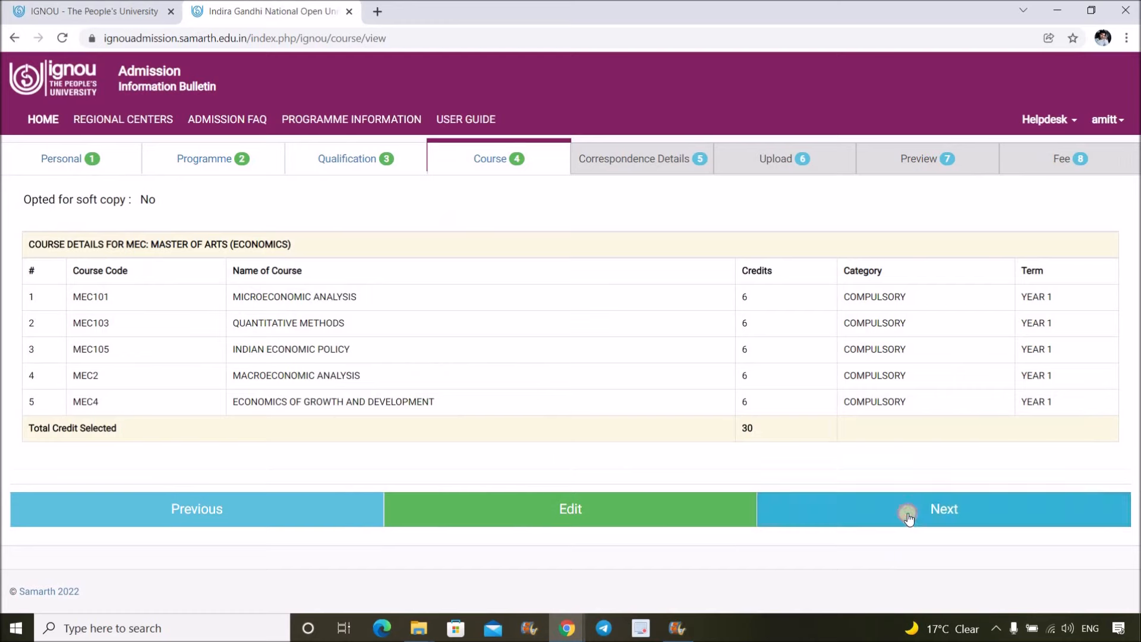
pyautogui.click(932, 306)
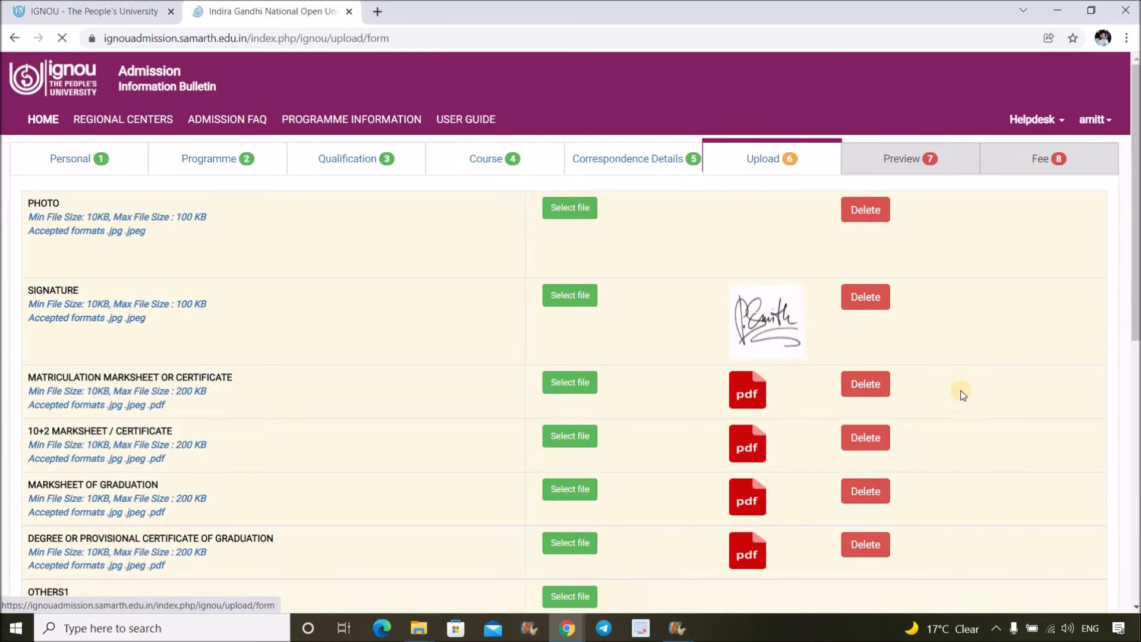
pyautogui.scroll(-10, 947, 426)
pyautogui.click(950, 519)
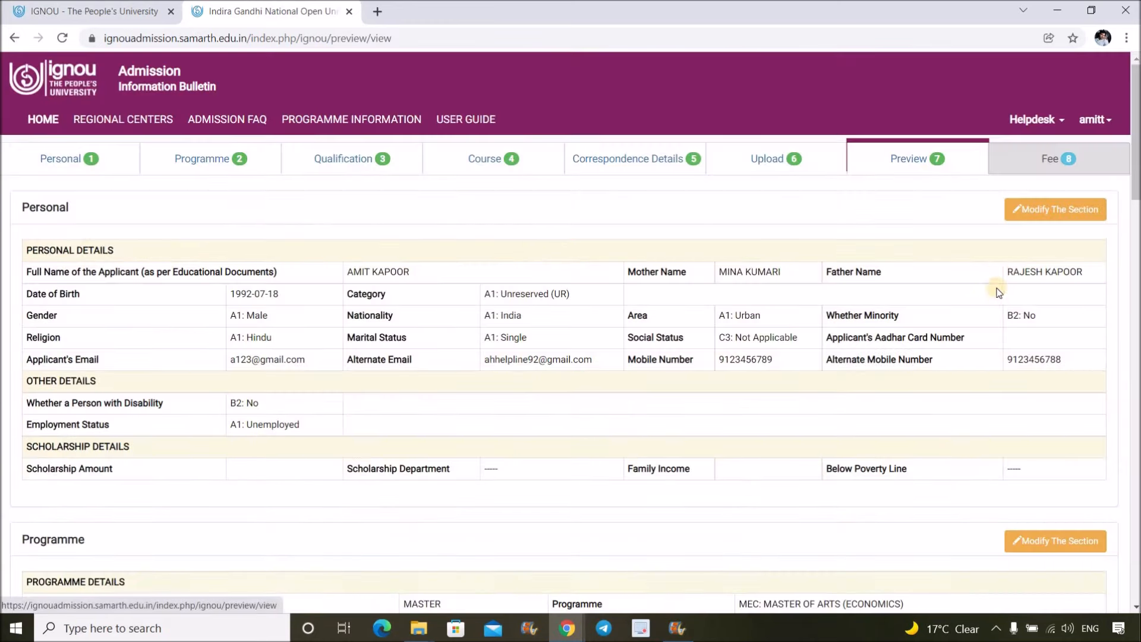
# - Scroll the preview down to Fee Details: 8400 admission plus 200 processing, totalling 8600.00
pyautogui.scroll(-5, 981, 288)
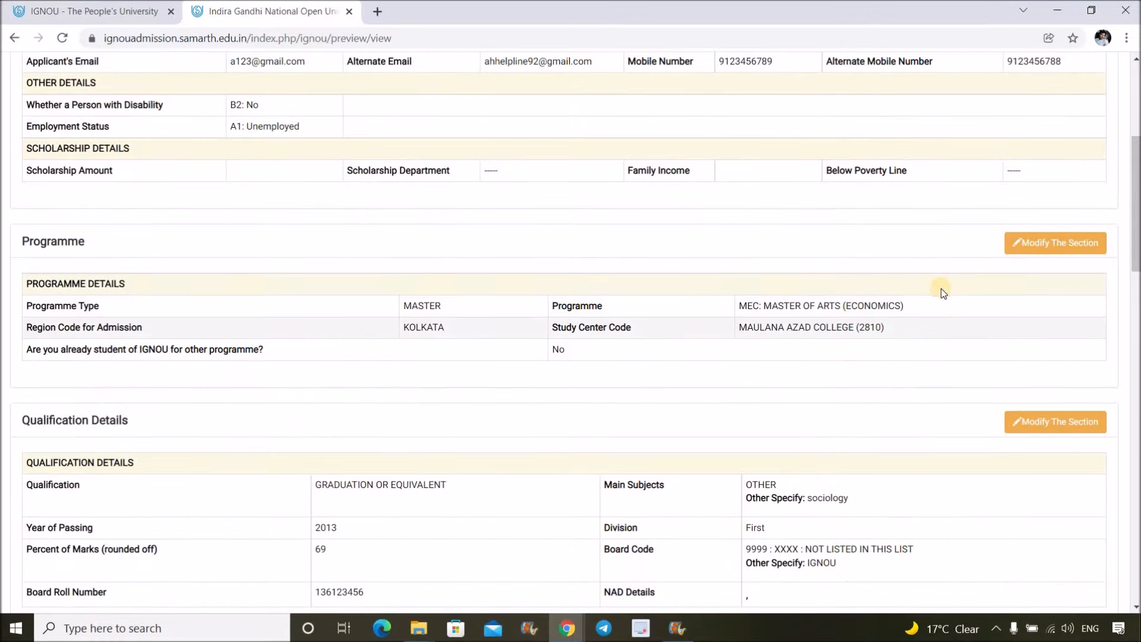
pyautogui.scroll(-3, 1021, 148)
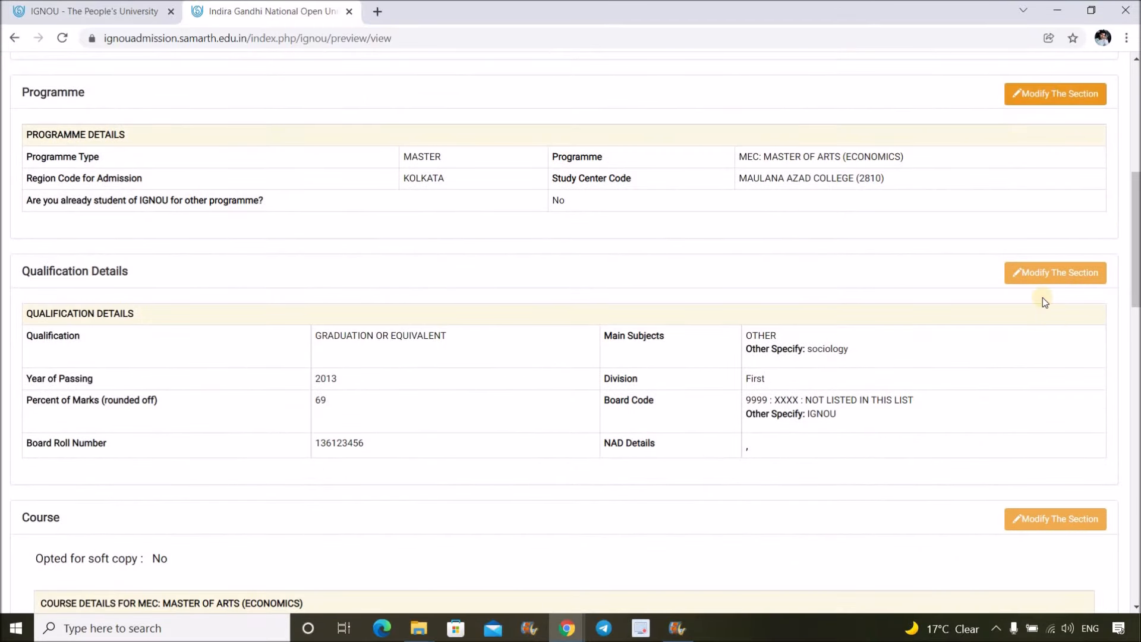
pyautogui.scroll(-4, 745, 256)
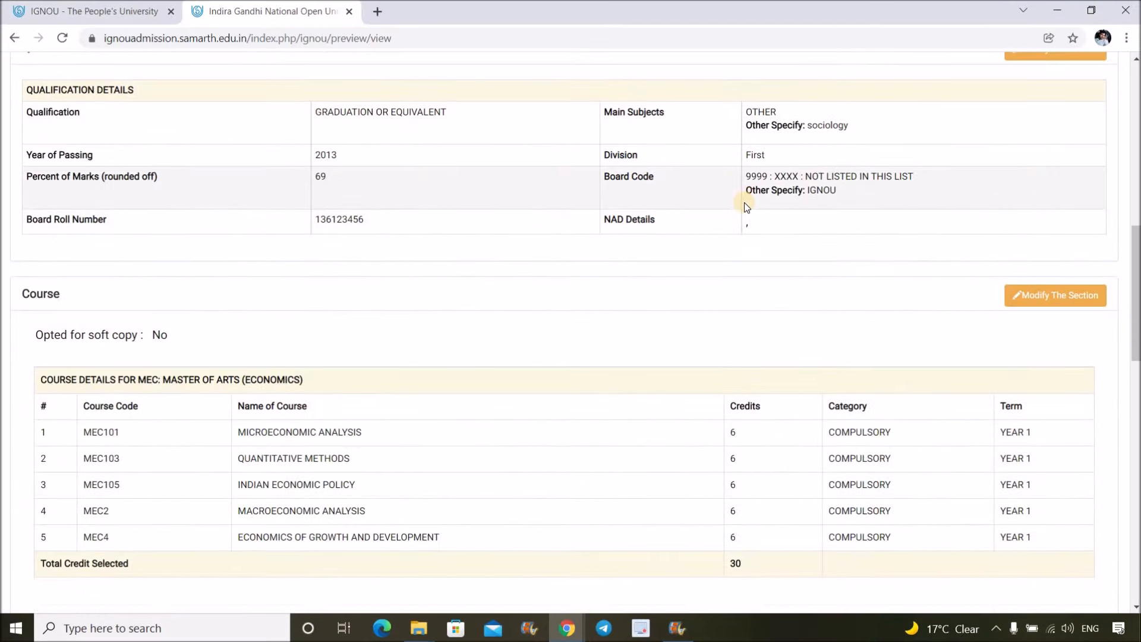
pyautogui.scroll(7, 827, 194)
pyautogui.scroll(-7, 843, 196)
pyautogui.scroll(-9, 843, 199)
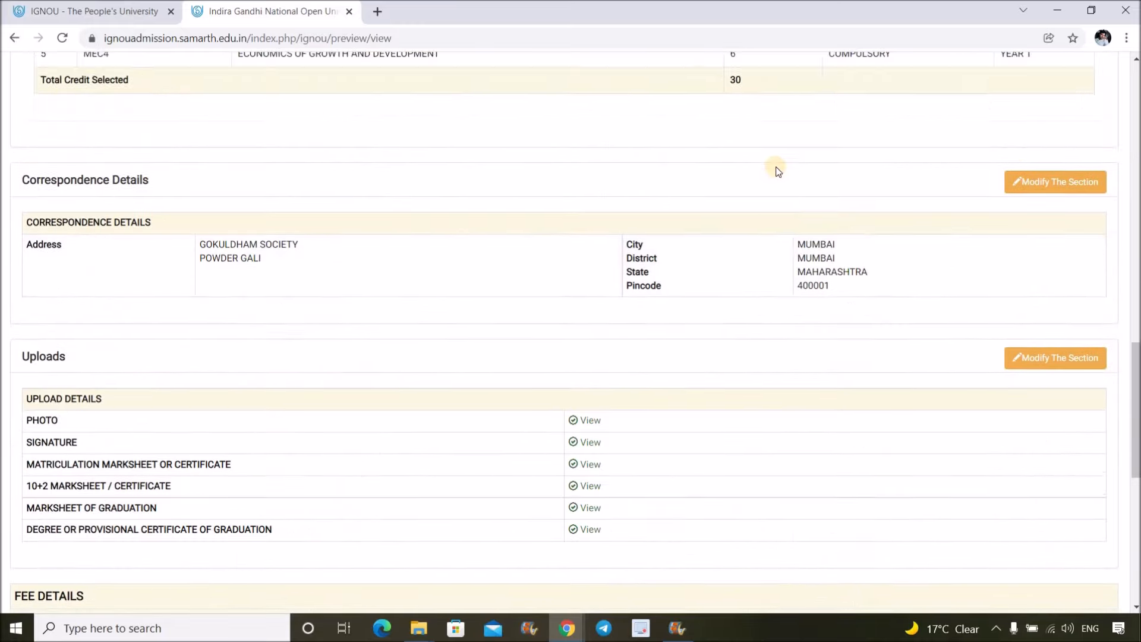
pyautogui.scroll(-7, 790, 196)
pyautogui.scroll(5, 794, 201)
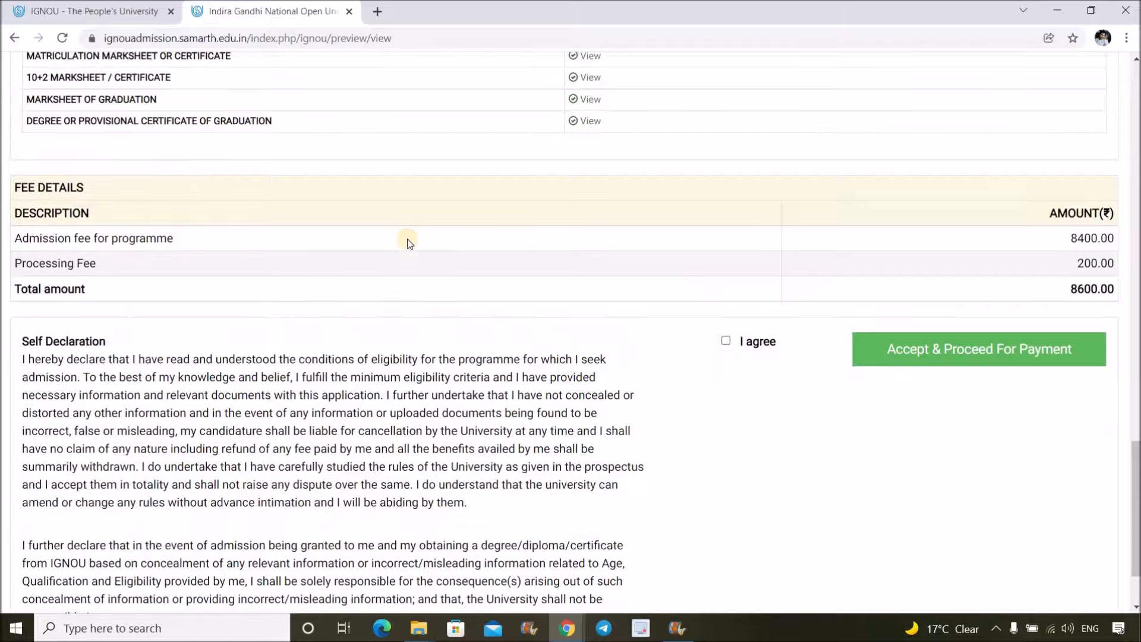
pyautogui.scroll(-5, 783, 255)
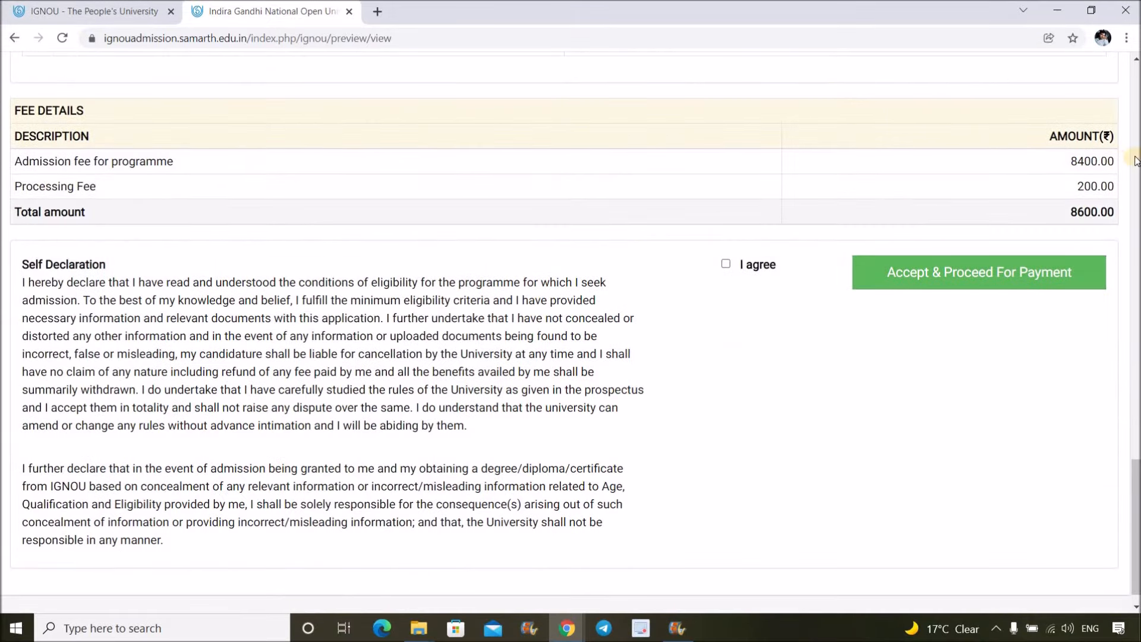
# - Agree to the self declaration, choose Accept & Proceed For Payment, then cancel the confirmation
pyautogui.click(726, 264)
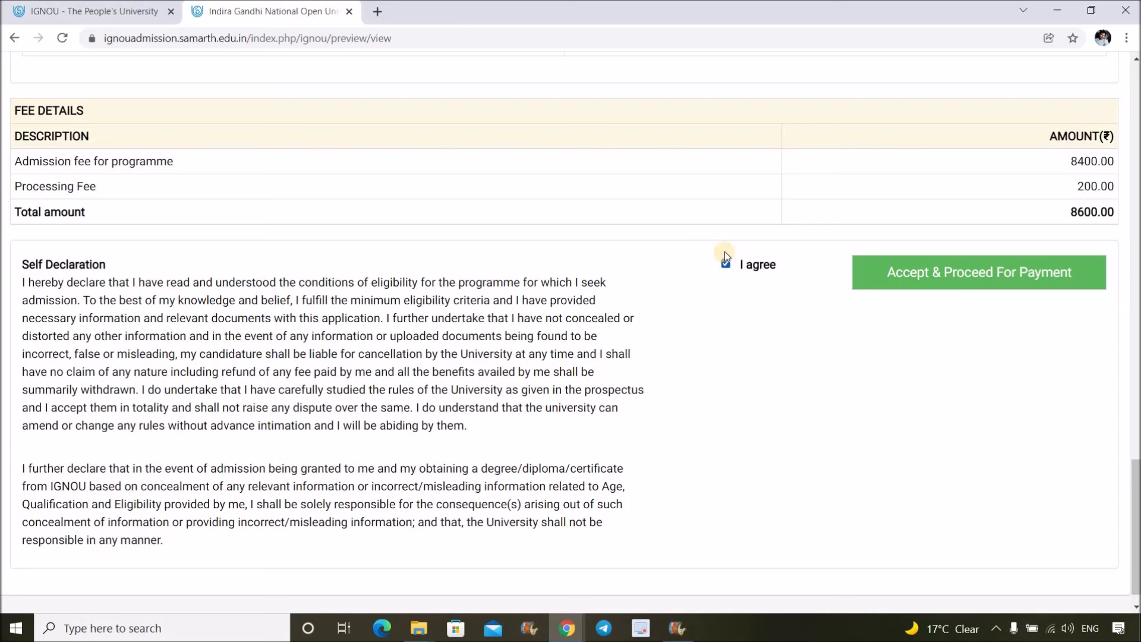
pyautogui.click(944, 281)
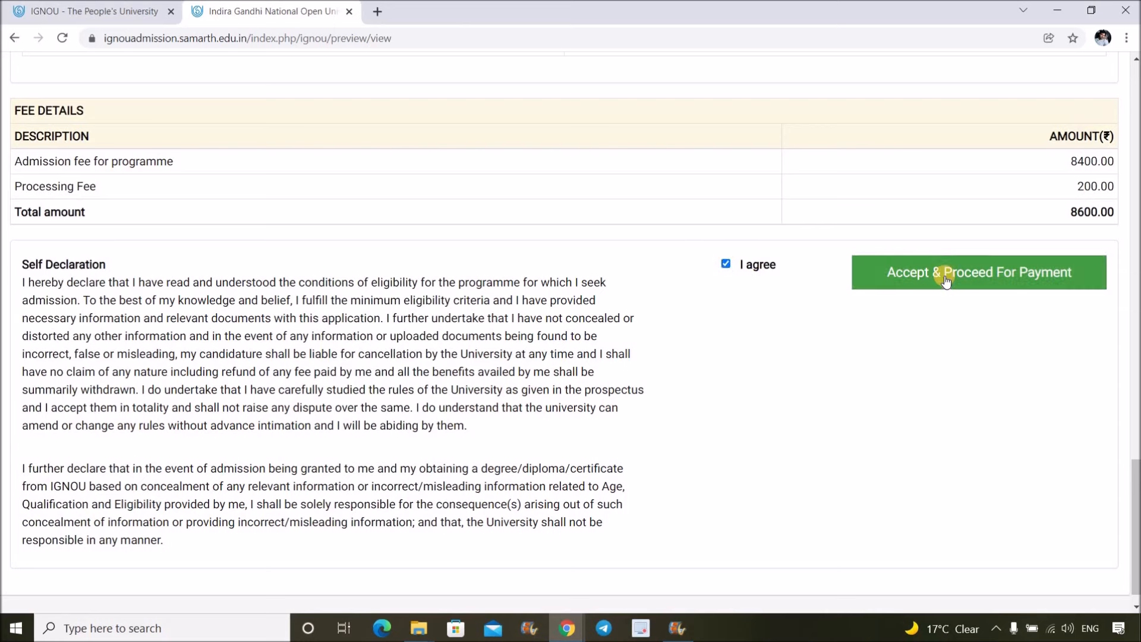
pyautogui.click(947, 280)
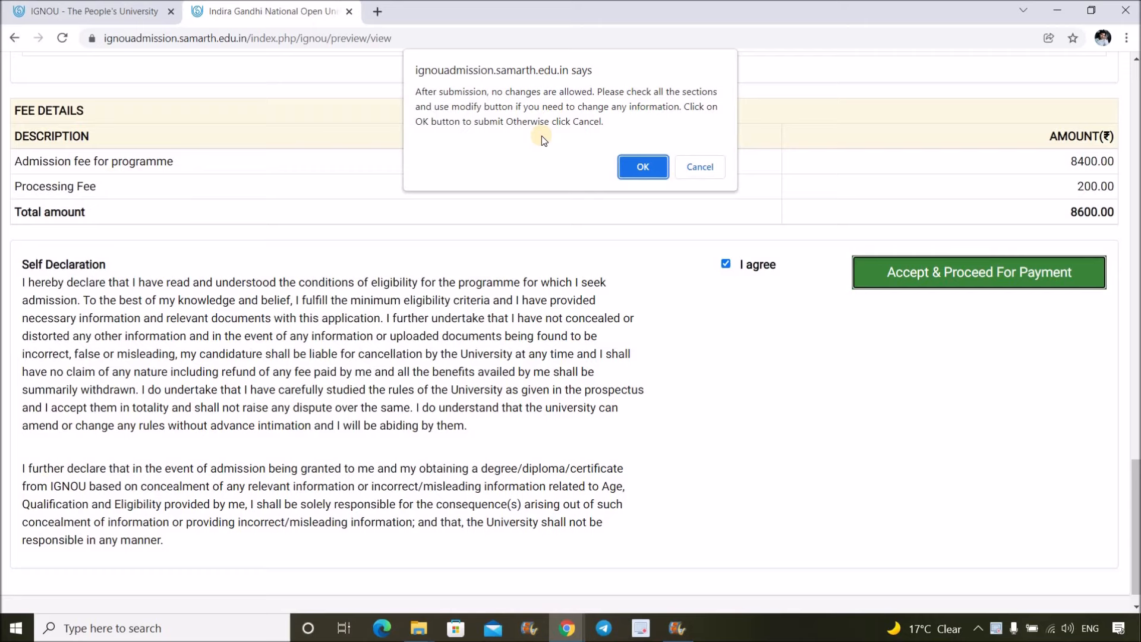
pyautogui.click(712, 165)
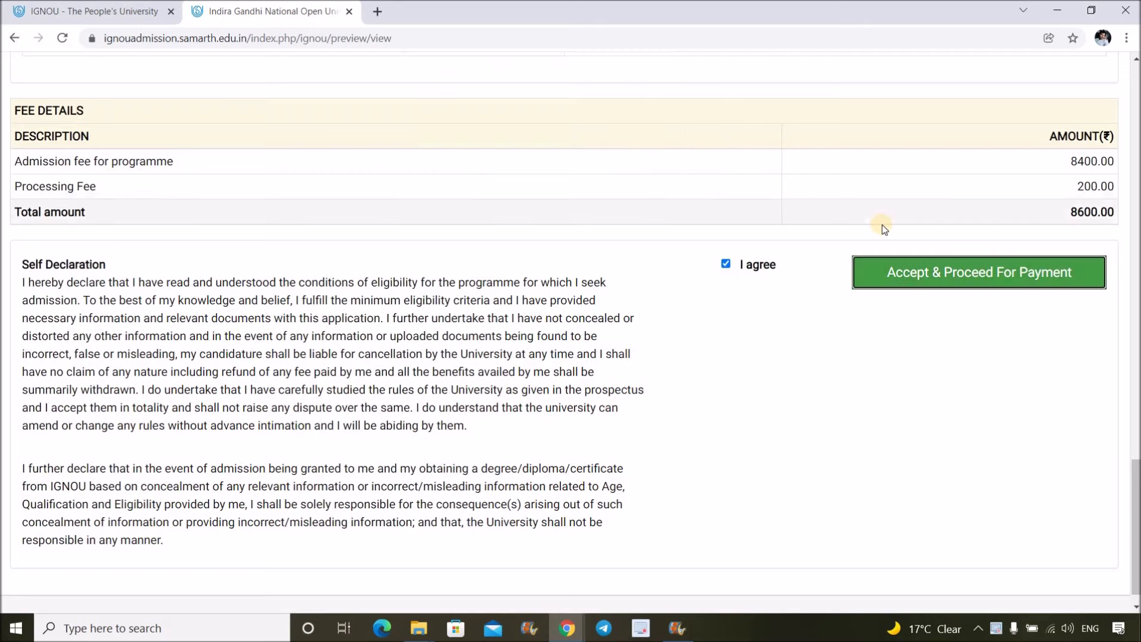
# - Choose Accept & Proceed again to bring back the no-changes-after-submission warning
pyautogui.scroll(7, 886, 229)
pyautogui.scroll(-8, 909, 223)
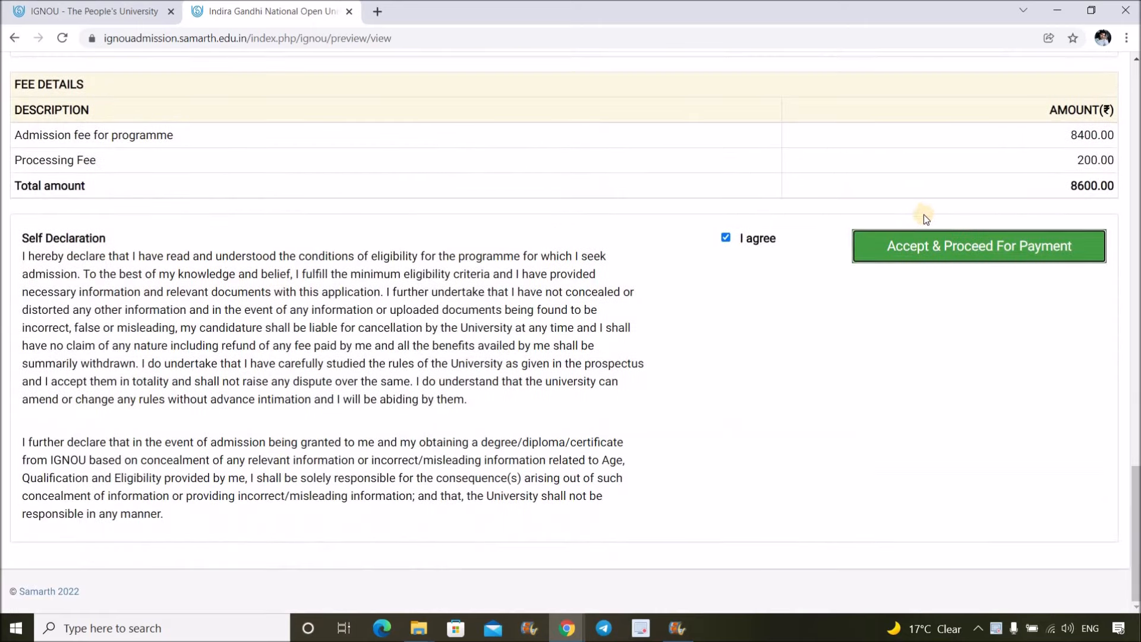
pyautogui.click(956, 248)
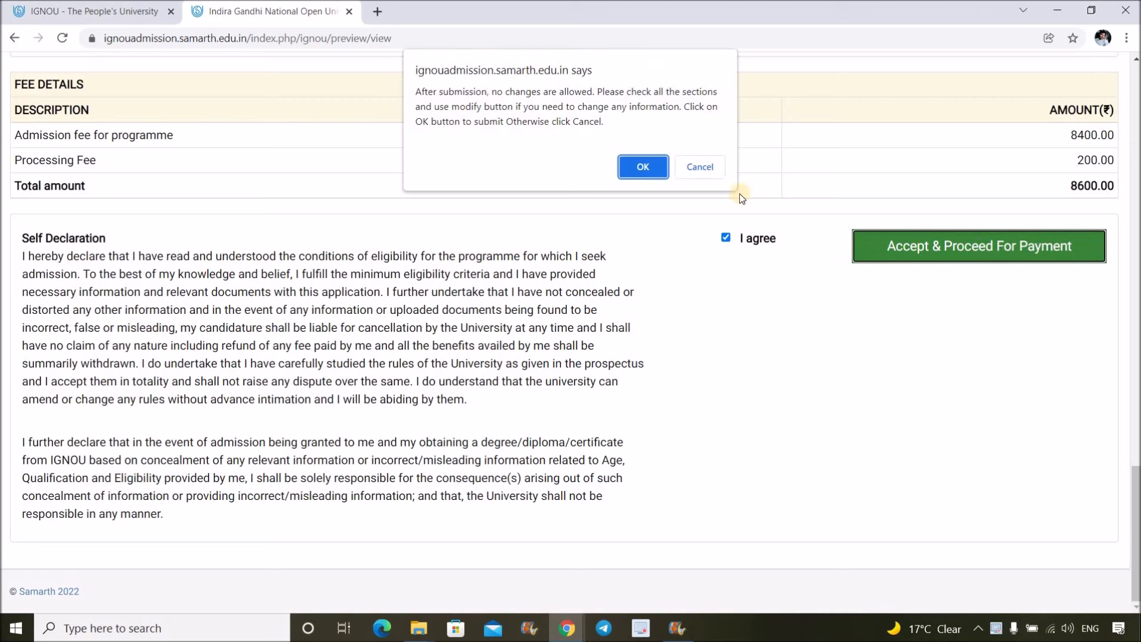
# - Confirm final submission, check the 8600.00 total on the Fee page, and proceed to Payment Gateway I
pyautogui.click(643, 168)
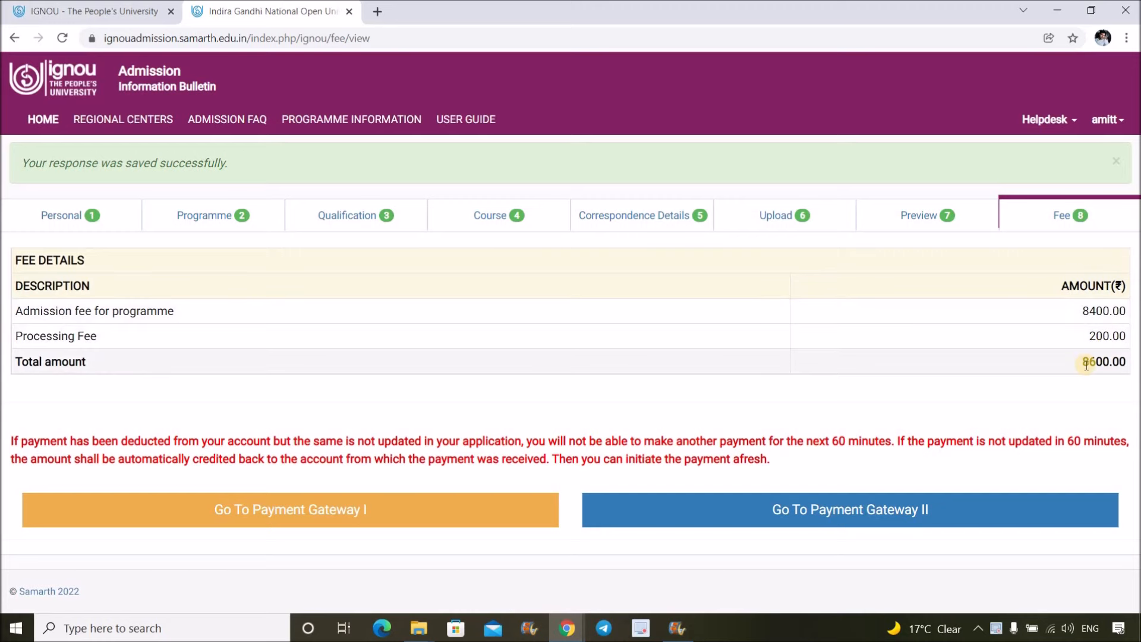
pyautogui.doubleClick(1121, 360)
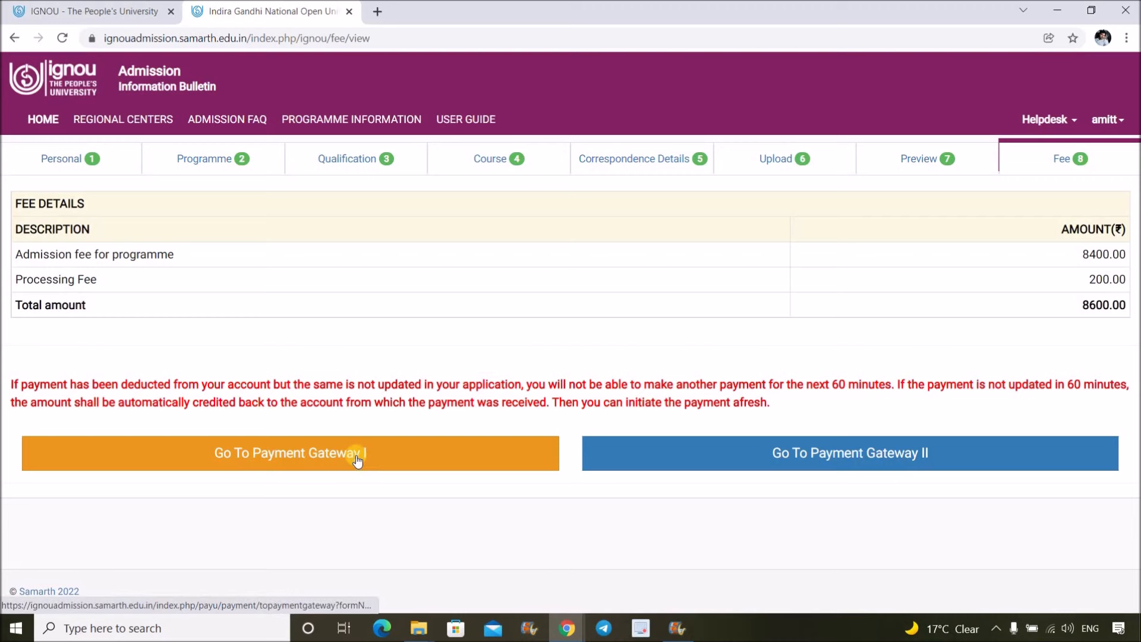
pyautogui.click(421, 470)
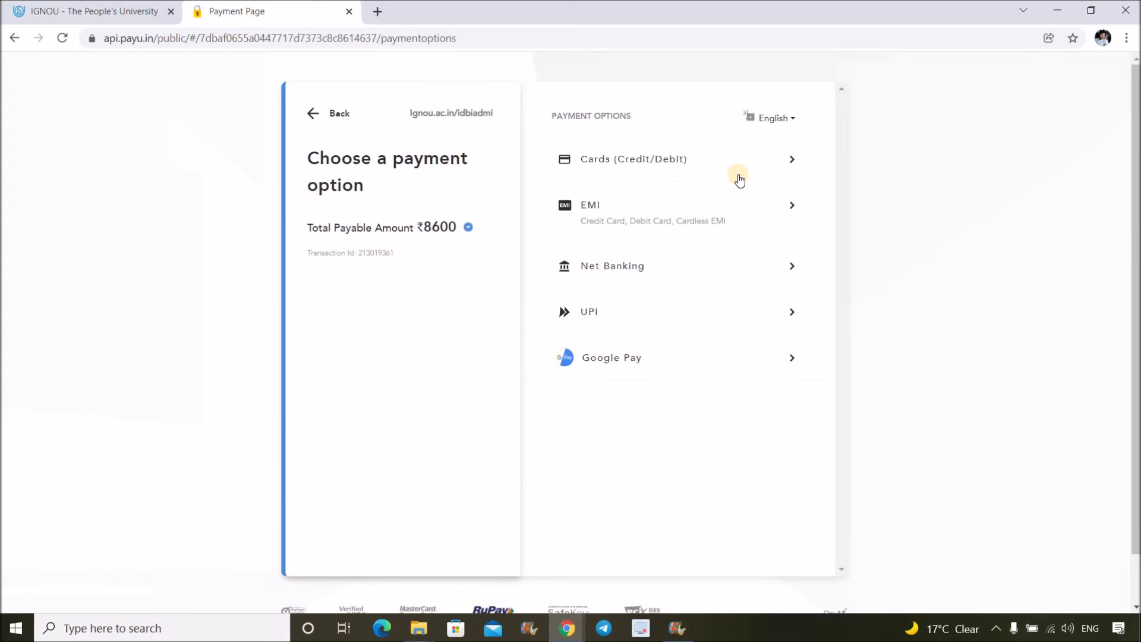
# - Look at the Cards and EMI options for the ₹8600 payment, returning to the option list each time
pyautogui.click(650, 158)
pyautogui.click(326, 115)
pyautogui.click(652, 215)
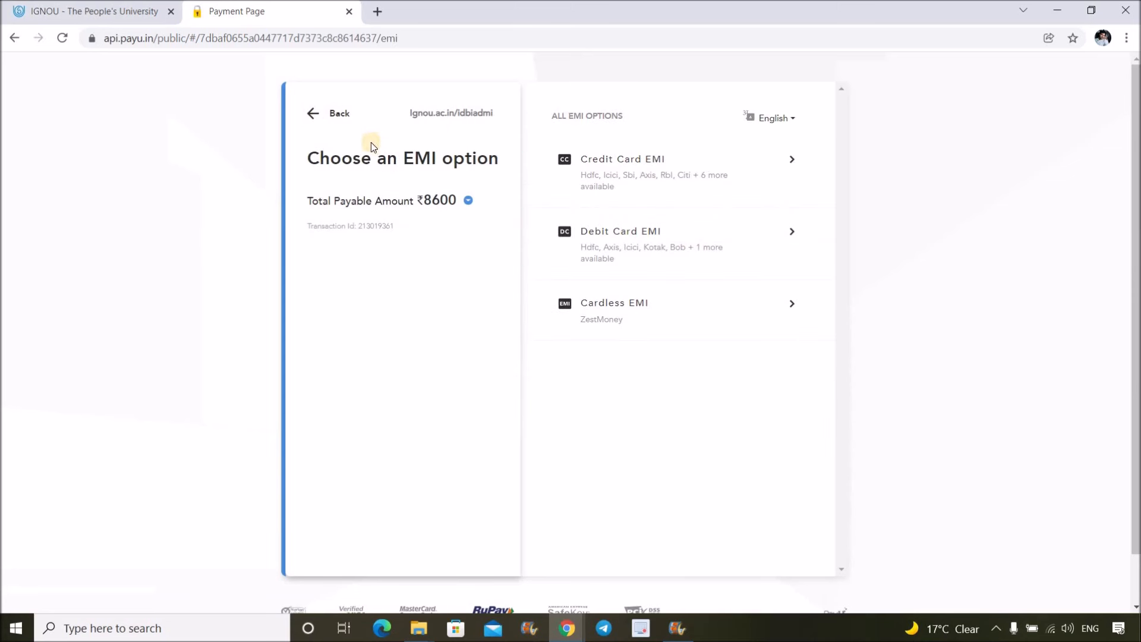
pyautogui.click(312, 114)
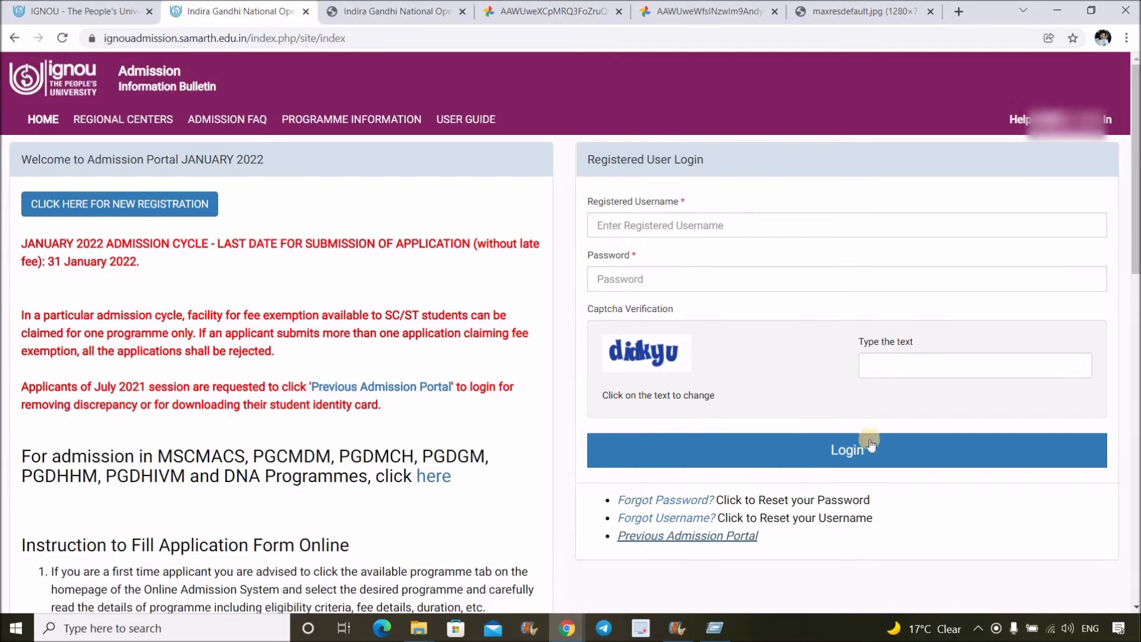
# - In the archive portal, review My Applications and the form image, then download the ID Card
pyautogui.click(432, 6)
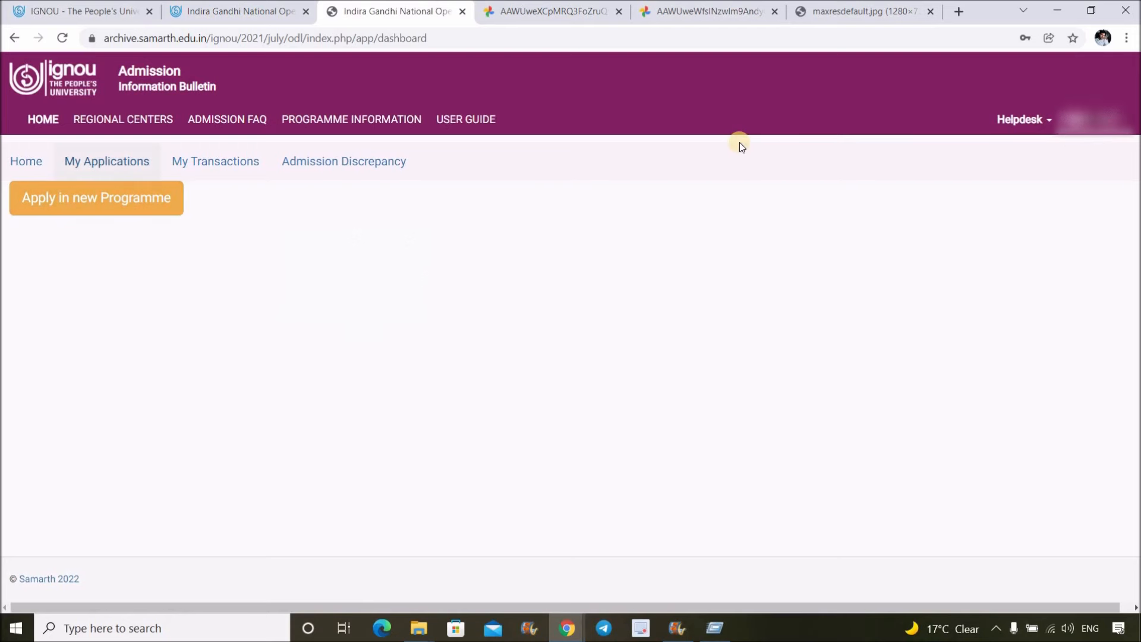
pyautogui.click(105, 161)
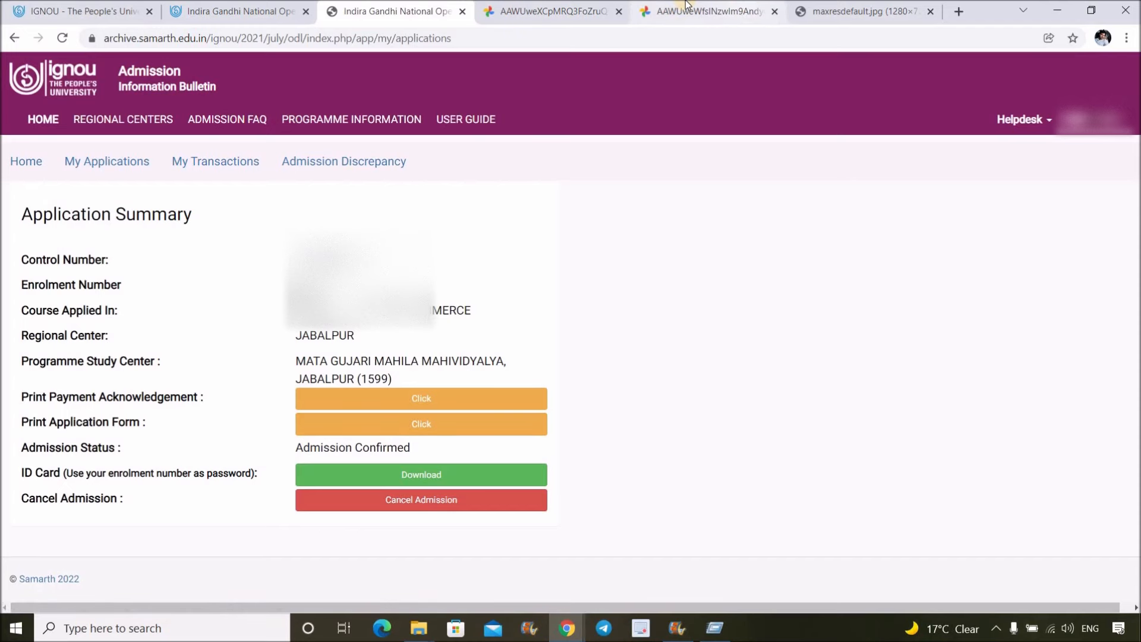
pyautogui.click(550, 11)
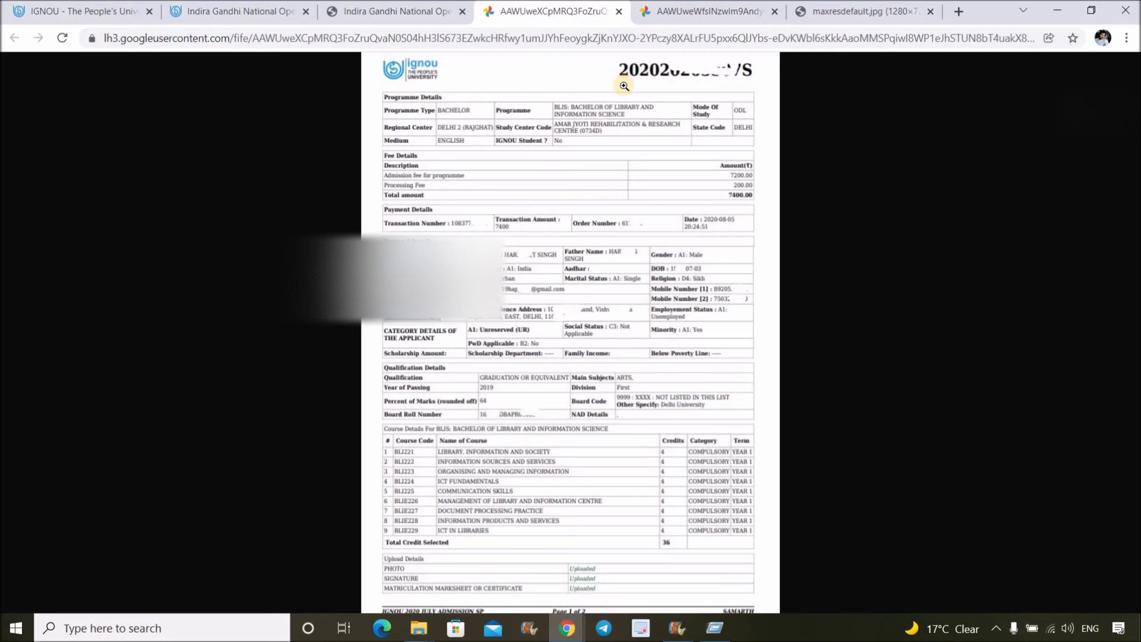
pyautogui.click(389, 11)
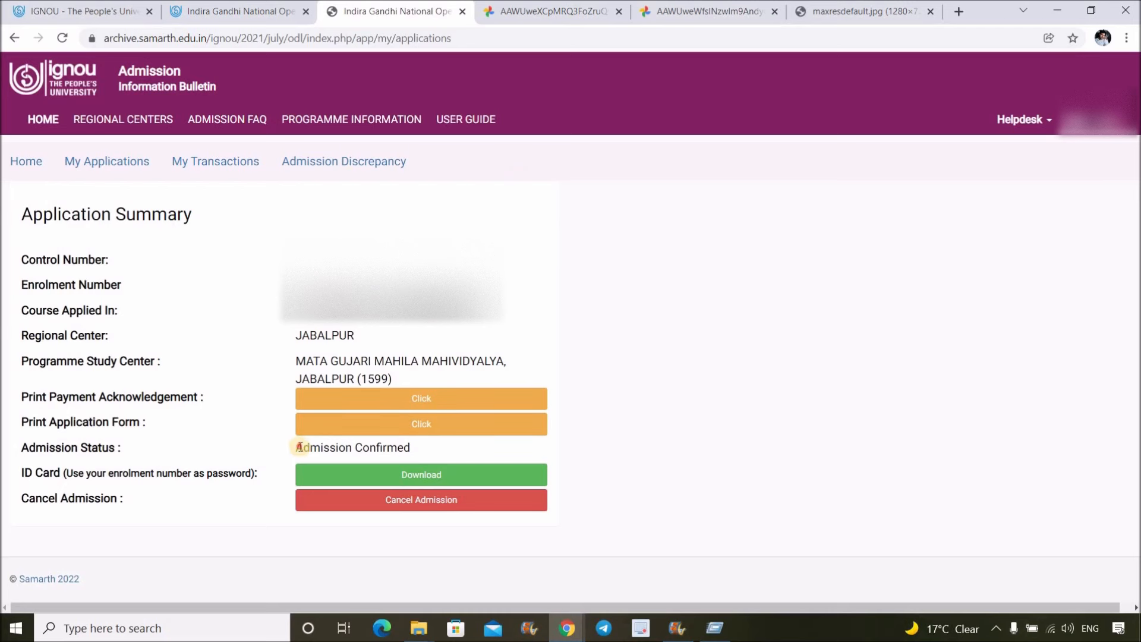
pyautogui.tripleClick(412, 449)
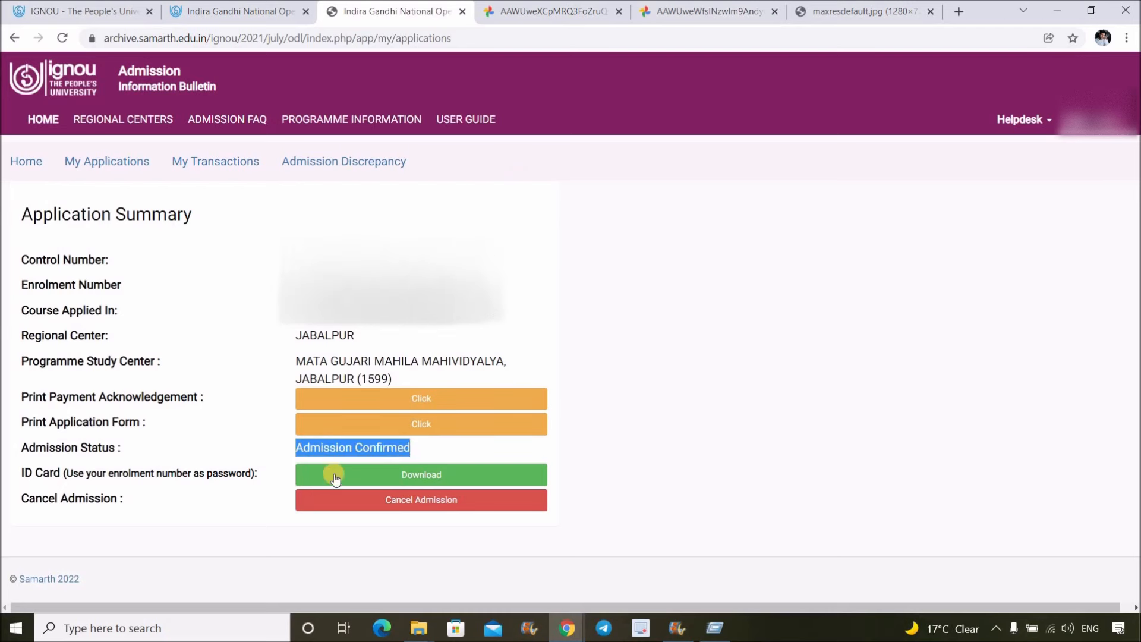
pyautogui.click(435, 473)
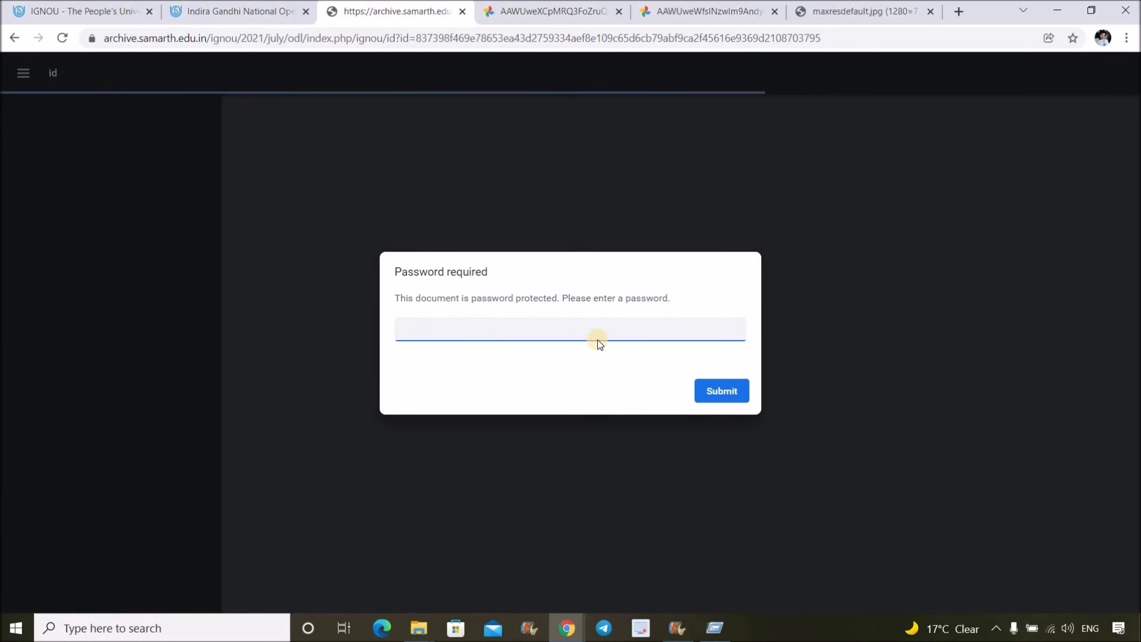
# - View the sample ID card and the admission thumbnail images, then return to the ignou.ac.in tab
pyautogui.click(734, 10)
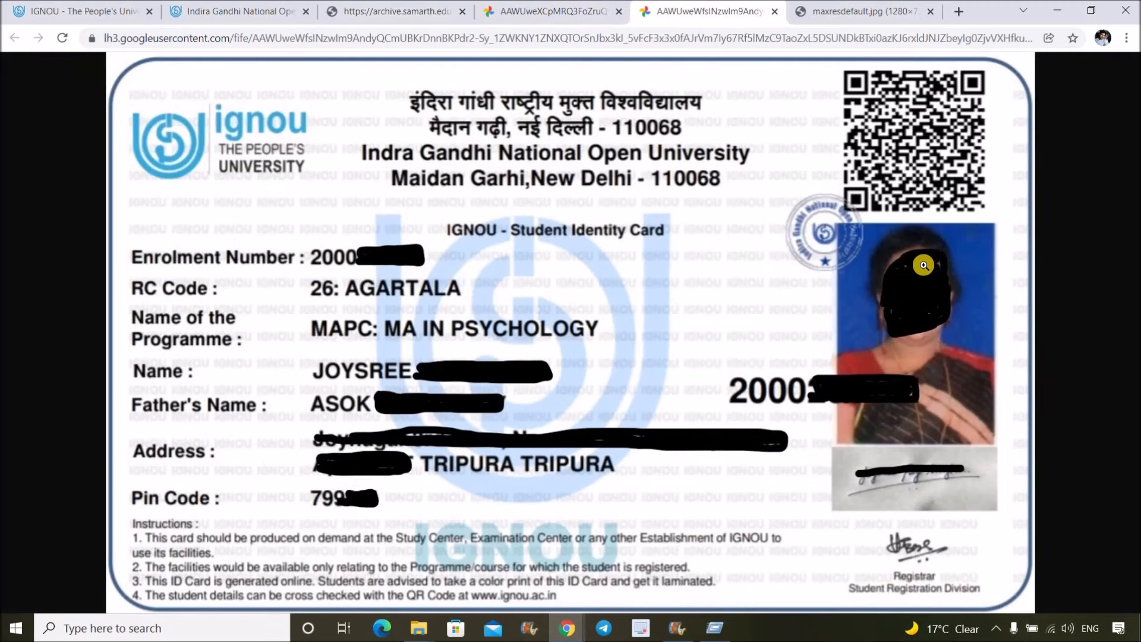
pyautogui.click(866, 6)
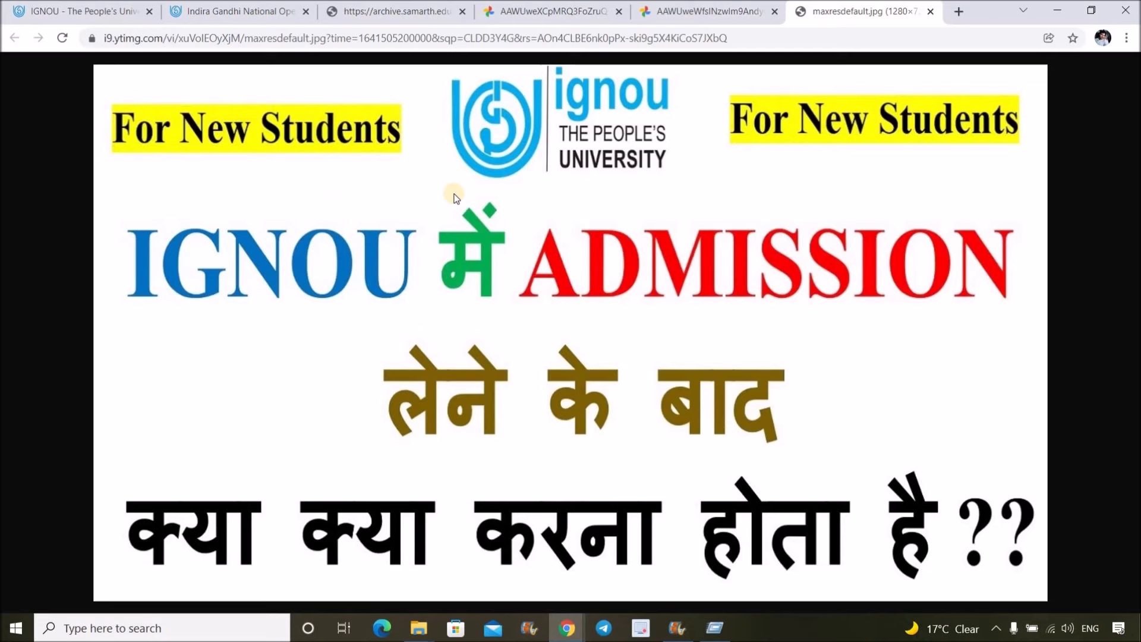
pyautogui.hotkey('ctrl', '1')
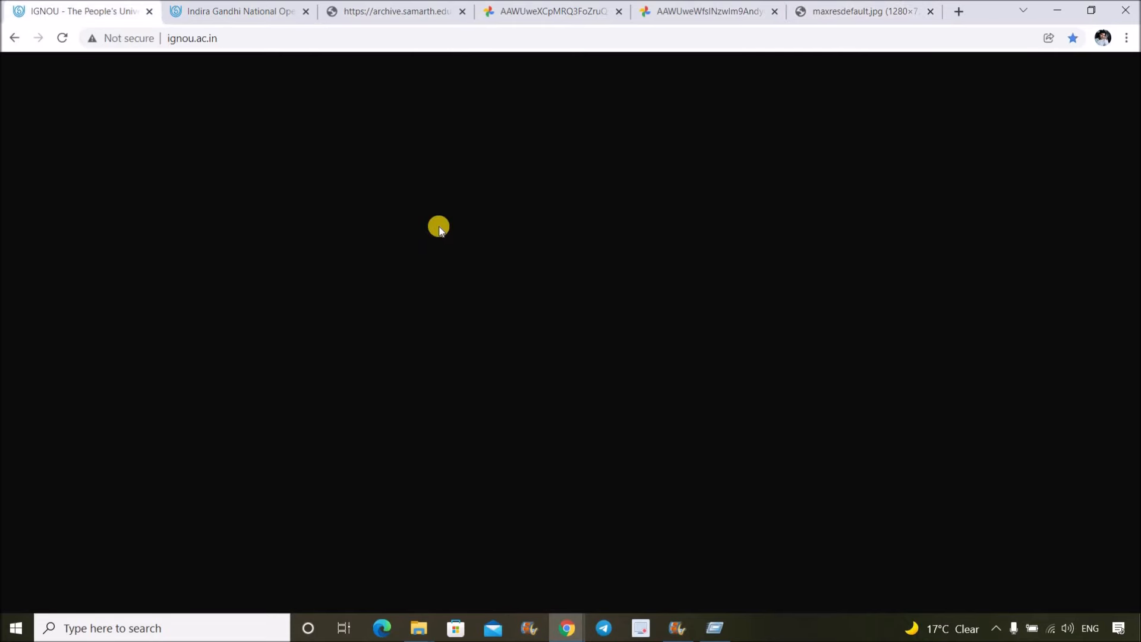
# - Open Fresh Admission from the Register Online menu in a new tab
pyautogui.moveTo(438, 270)
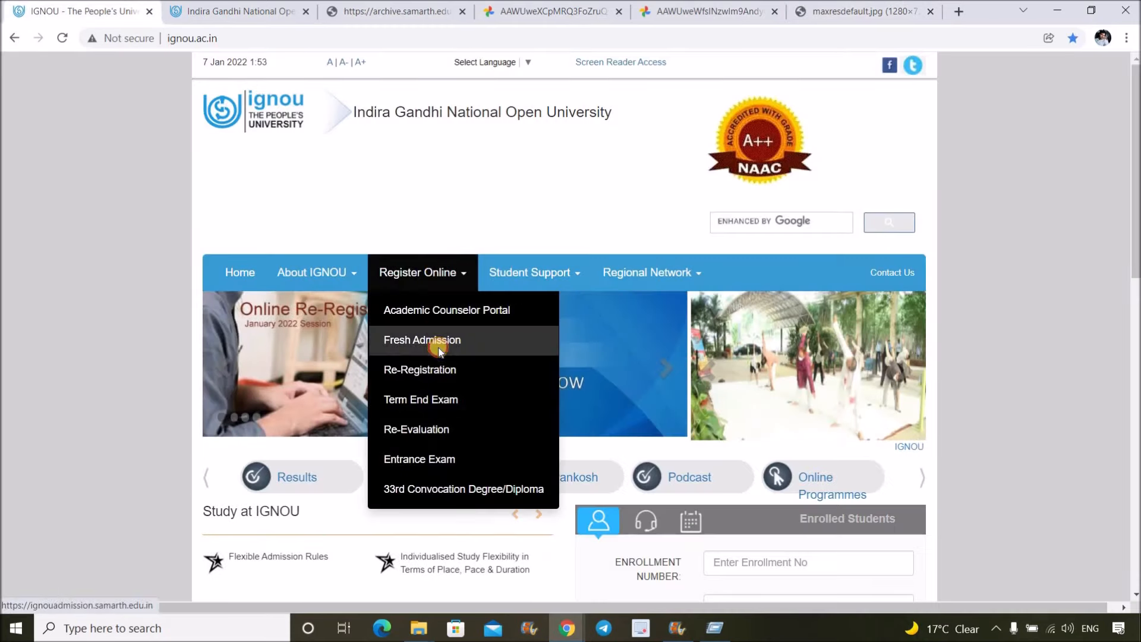
pyautogui.click(440, 350)
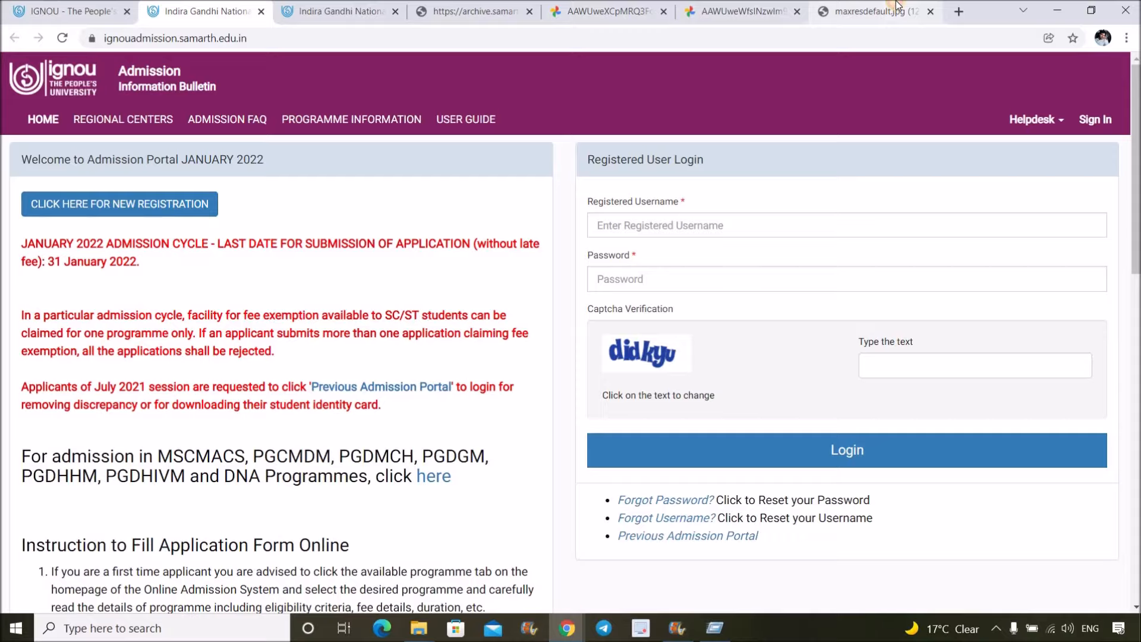
pyautogui.click(874, 11)
# - Return to the ignou.ac.in homepage and scroll through the January 2022 re-registration banner and alerts
pyautogui.click(57, 12)
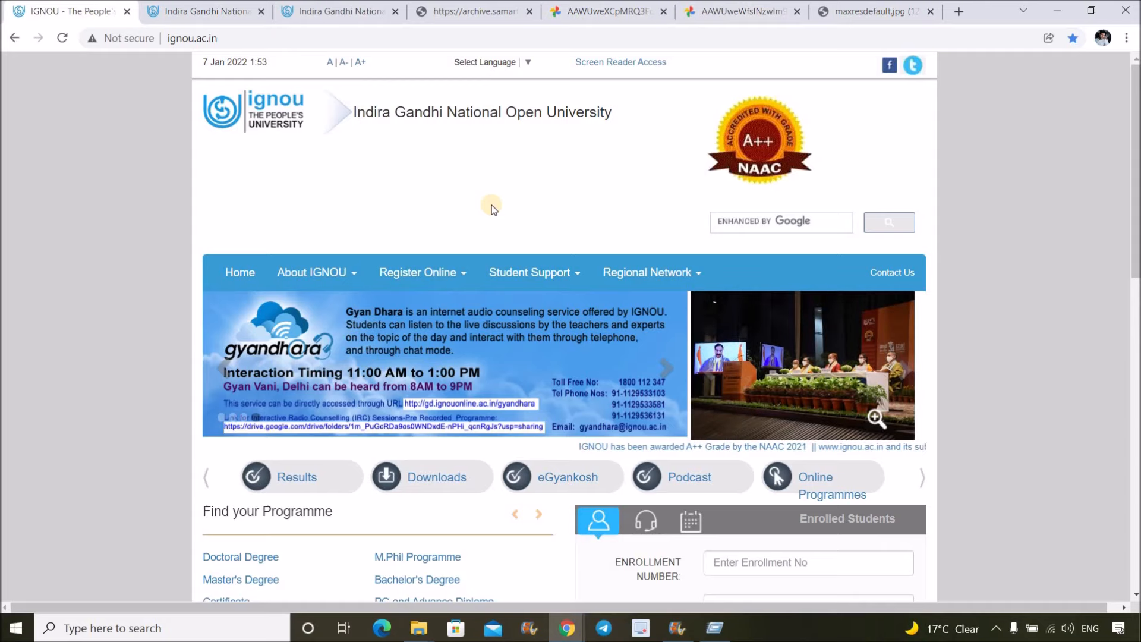
pyautogui.scroll(-8, 491, 205)
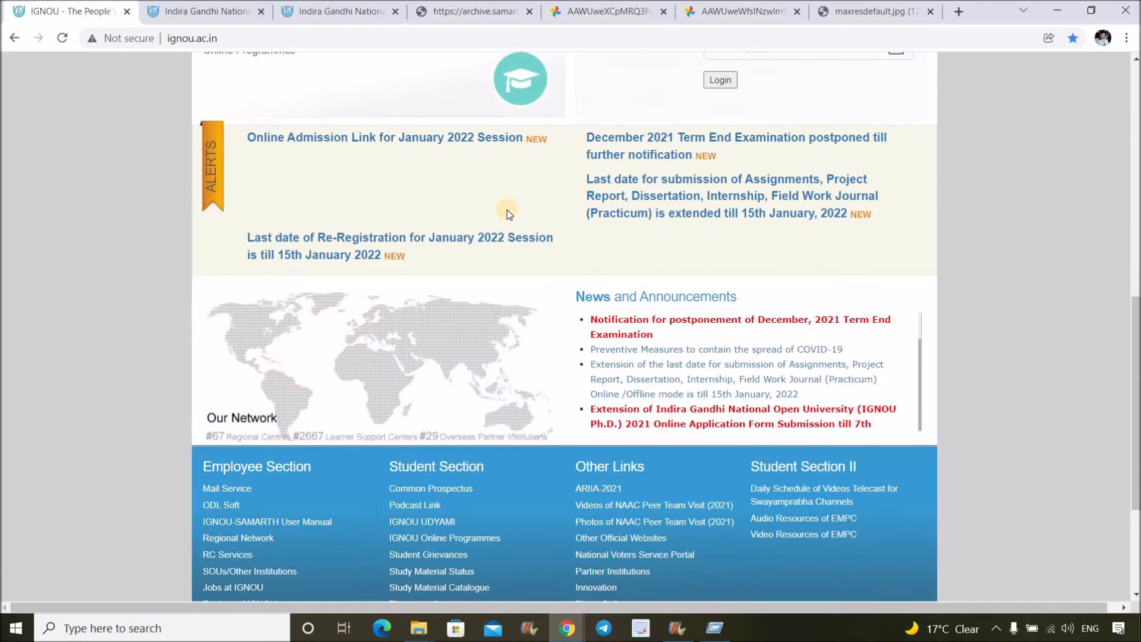
pyautogui.scroll(8, 508, 209)
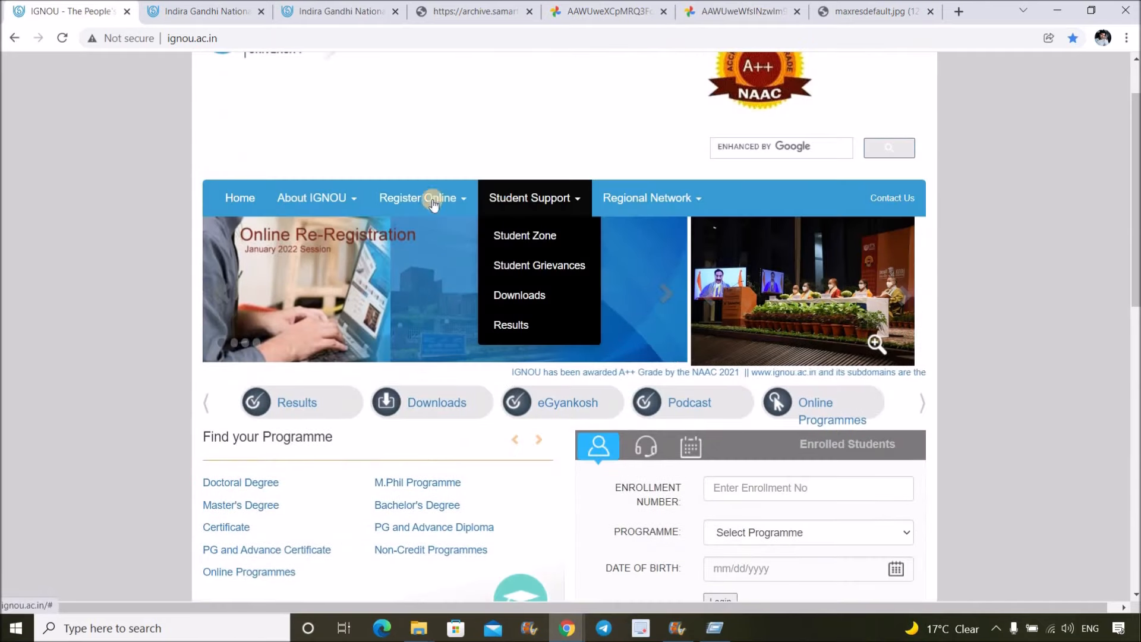
pyautogui.scroll(2, 489, 168)
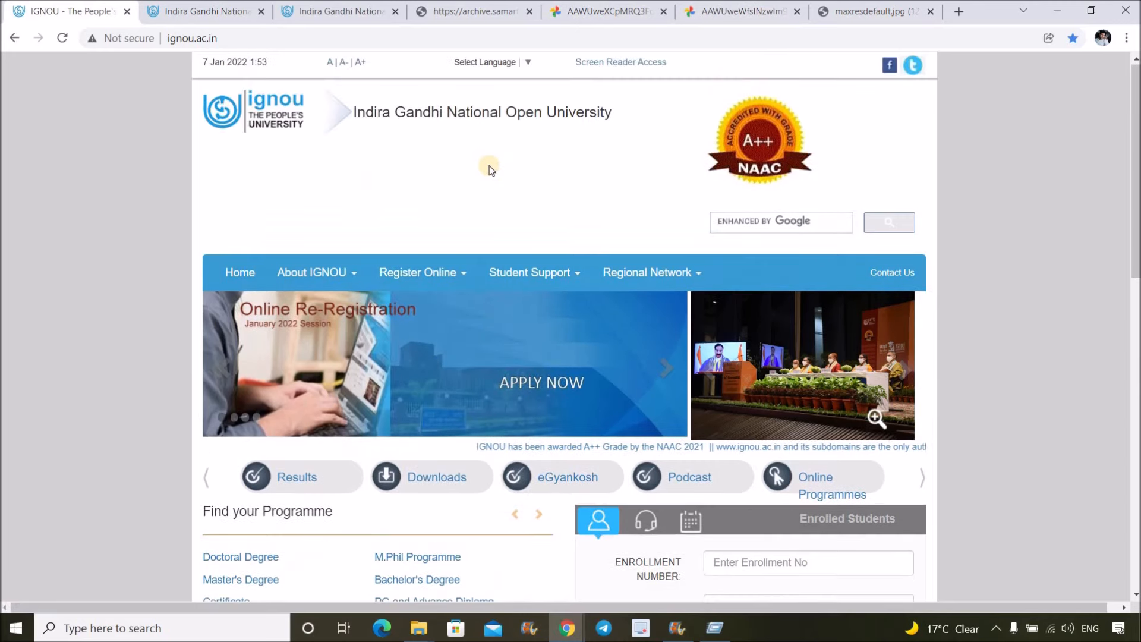